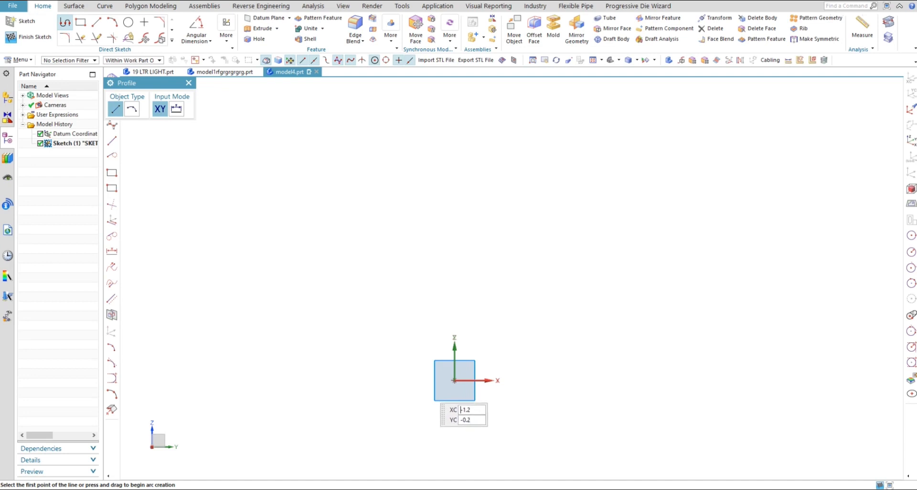
- Sketch the outer side from the origin: about 1.6 mm horizontal, 22 mm slanting outward, 25.5 mm slanting back, and a 5 mm horizontal top edge
{"action": "left_click", "coordinate": [454, 381]}
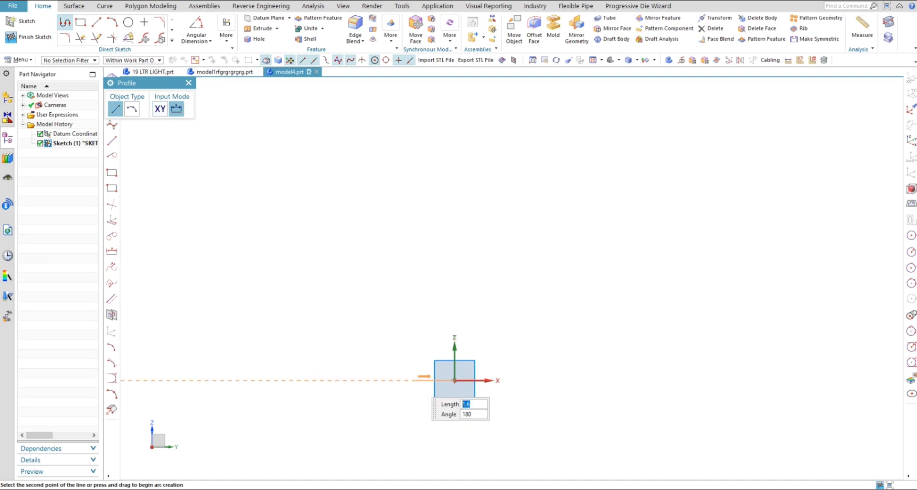
{"action": "left_click", "coordinate": [415, 381]}
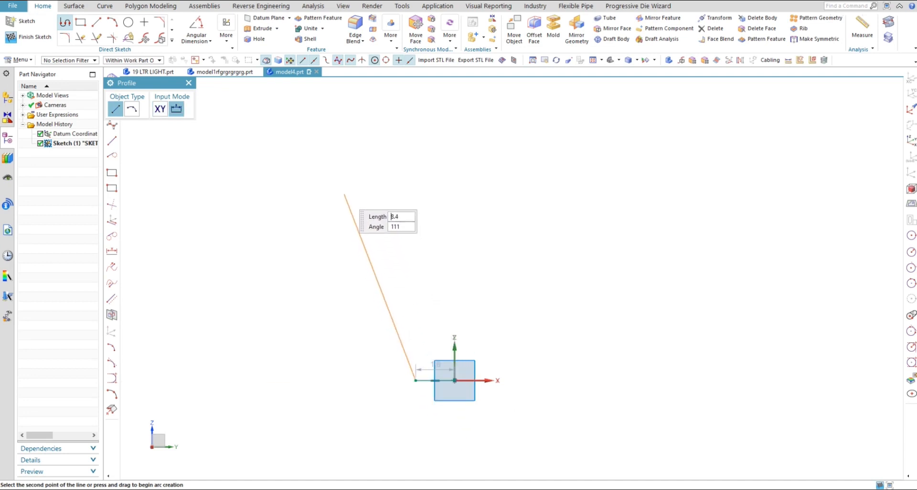
{"action": "scroll", "coordinate": [423, 392], "scroll_direction": "down", "scroll_amount": 5}
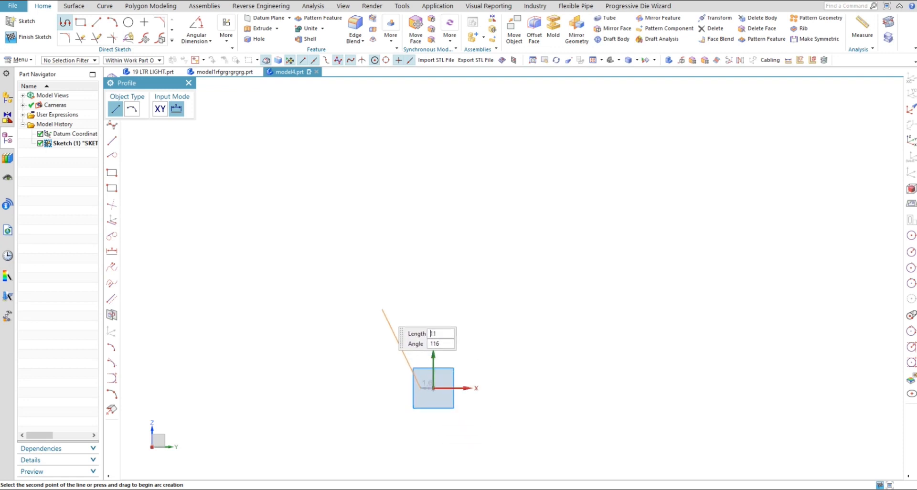
{"action": "left_click", "coordinate": [361, 224]}
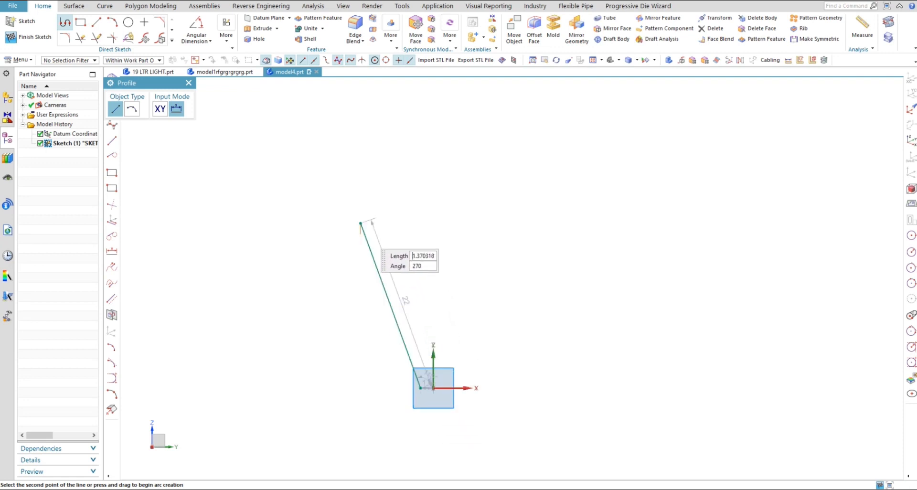
{"action": "scroll", "coordinate": [414, 433], "scroll_direction": "down", "scroll_amount": 4}
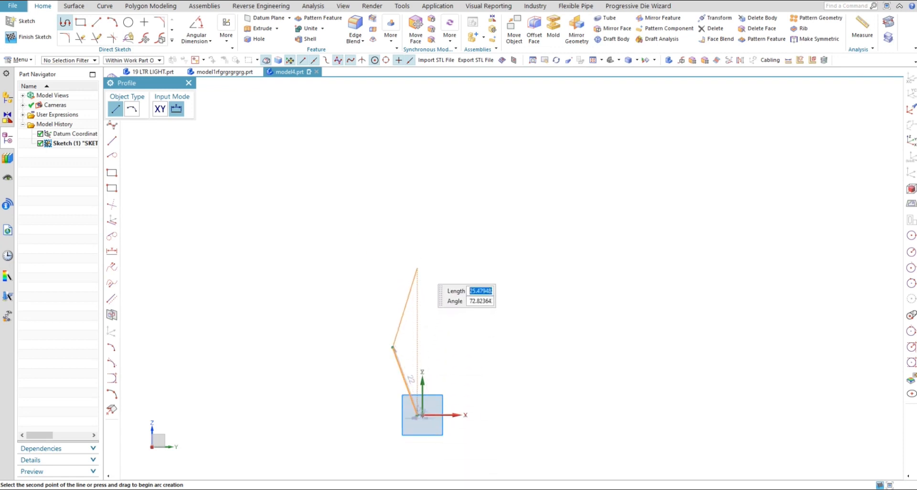
{"action": "left_click", "coordinate": [418, 268]}
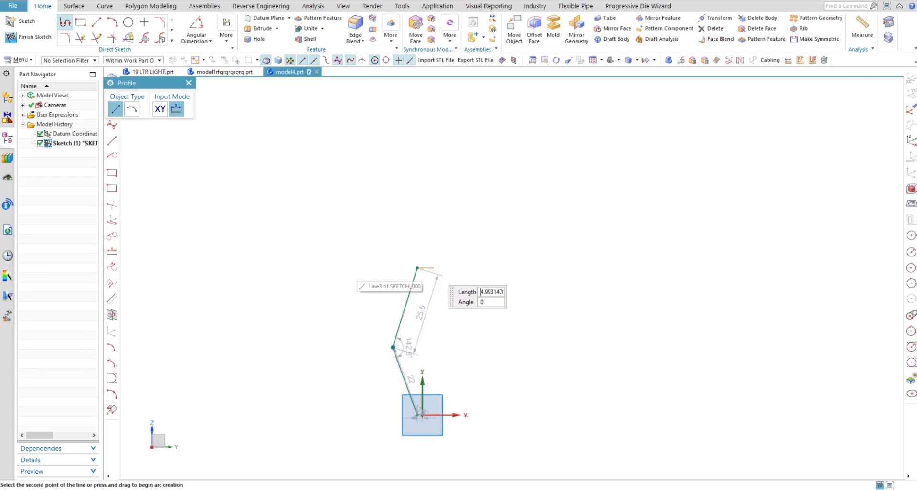
{"action": "scroll", "coordinate": [433, 269], "scroll_direction": "up", "scroll_amount": 2}
{"action": "key", "text": "Return"}
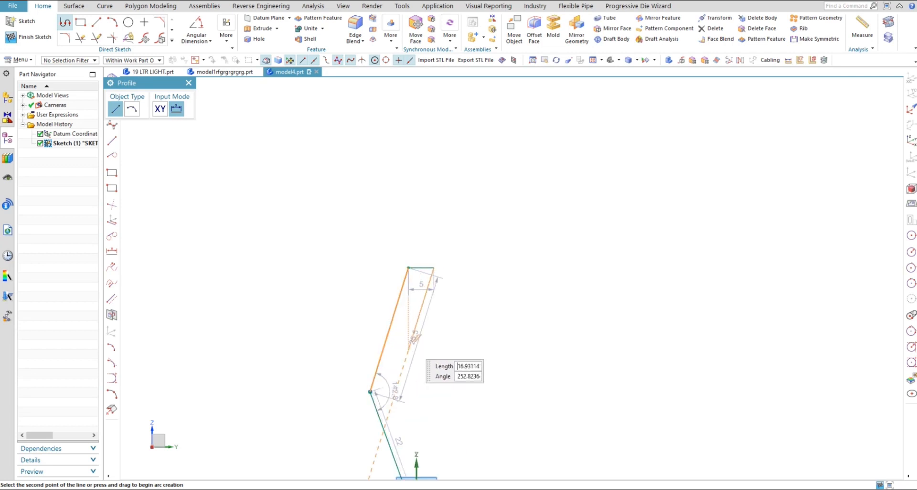
- Try to draw the inner side with a line about 24.9 mm long, a vertical about 16 mm and a horizontal about 2.5 mm
{"action": "left_click", "coordinate": [408, 392]}
{"action": "scroll", "coordinate": [410, 420], "scroll_direction": "up", "scroll_amount": 2}
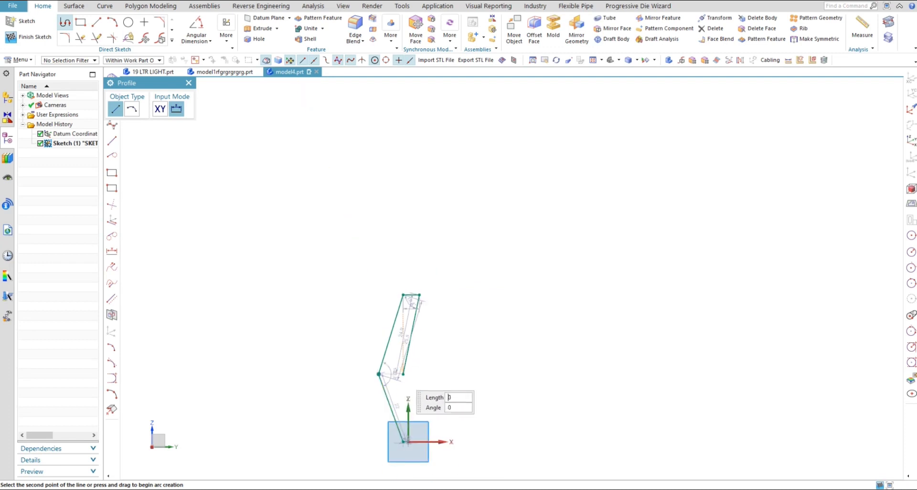
{"action": "scroll", "coordinate": [410, 464], "scroll_direction": "up", "scroll_amount": 2}
{"action": "scroll", "coordinate": [406, 462], "scroll_direction": "down", "scroll_amount": 3}
{"action": "scroll", "coordinate": [401, 461], "scroll_direction": "up", "scroll_amount": 4}
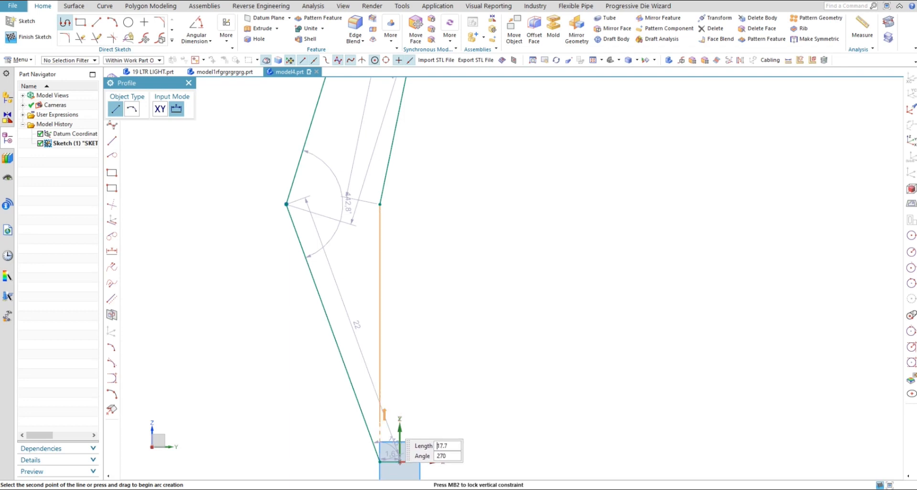
{"action": "scroll", "coordinate": [400, 462], "scroll_direction": "up", "scroll_amount": 3}
{"action": "left_click", "coordinate": [392, 379]}
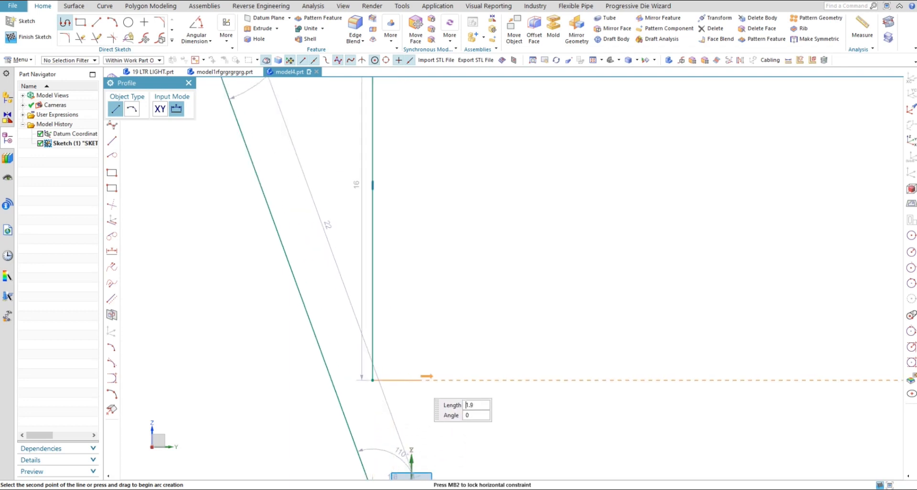
{"action": "left_click", "coordinate": [429, 379]}
- Undo the inner-side lines back to the 5 mm top edge
{"action": "scroll", "coordinate": [438, 341], "scroll_direction": "down", "scroll_amount": 2}
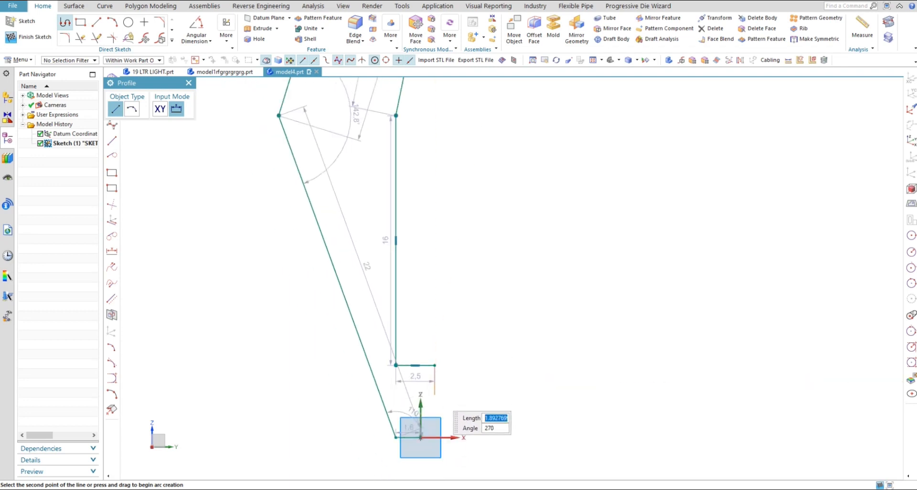
{"action": "key", "text": "Escape"}
{"action": "key", "text": "ctrl+z"}
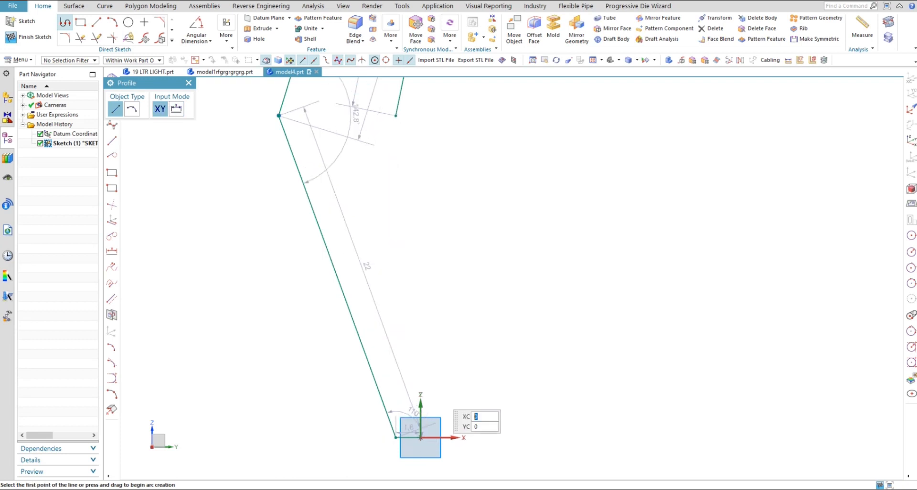
{"action": "scroll", "coordinate": [381, 347], "scroll_direction": "down", "scroll_amount": 4}
{"action": "scroll", "coordinate": [379, 240], "scroll_direction": "up", "scroll_amount": 3}
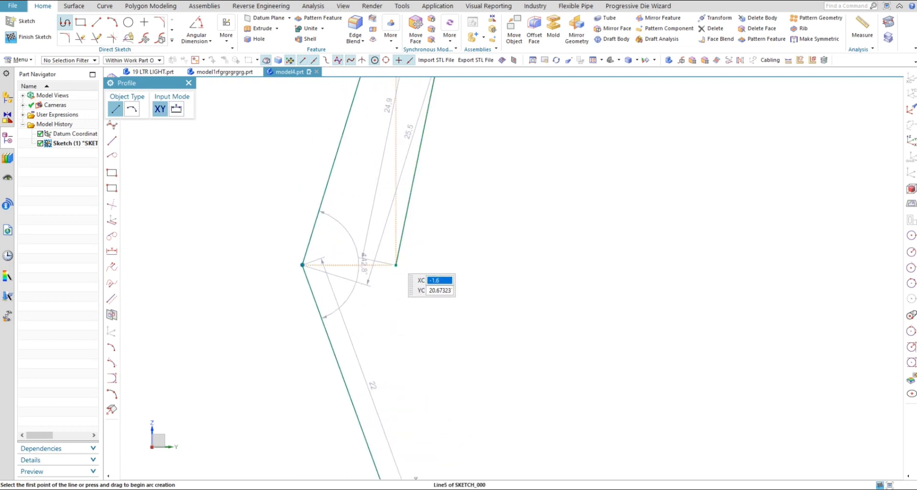
{"action": "left_click_drag", "start_coordinate": [394, 263], "coordinate": [375, 263]}
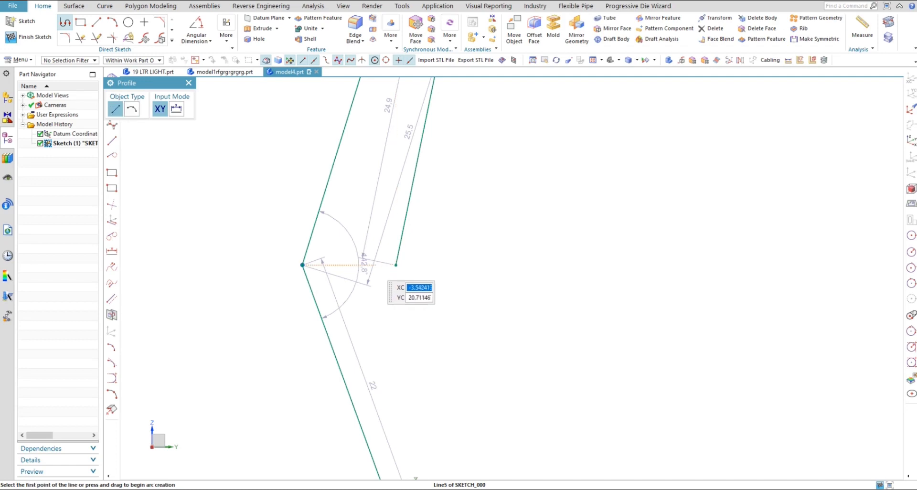
{"action": "key", "text": "Escape"}
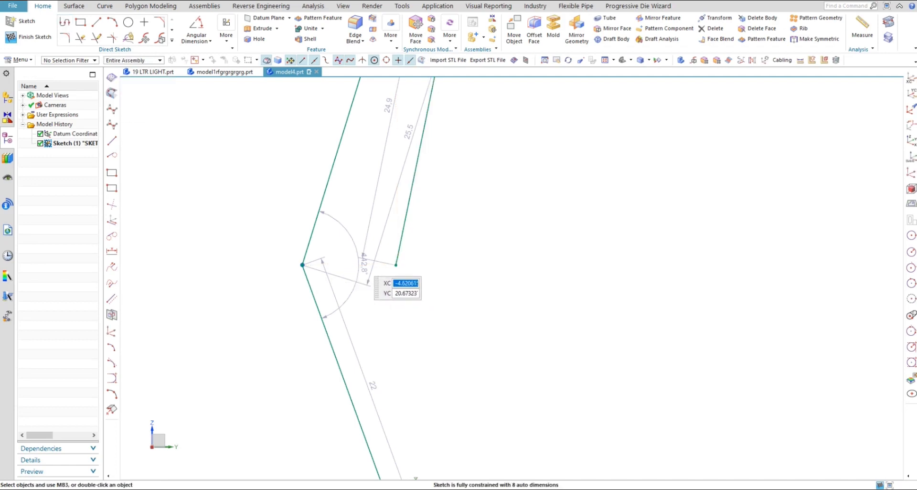
{"action": "scroll", "coordinate": [368, 334], "scroll_direction": "down", "scroll_amount": 4}
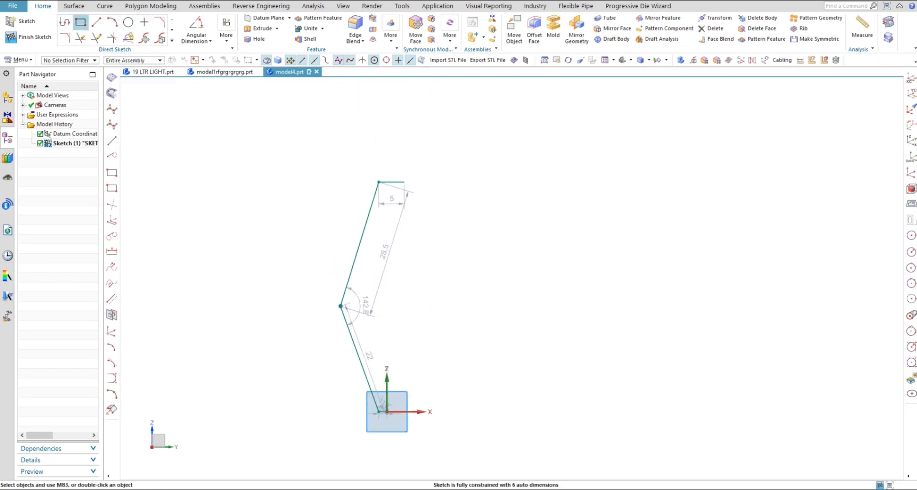
- Close the profile with an inner line parallel to the upper outer side, an 18 mm slanted line, a 0.8 mm horizontal and a 3 mm vertical to the origin
{"action": "key", "text": "z"}
{"action": "left_click", "coordinate": [404, 182]}
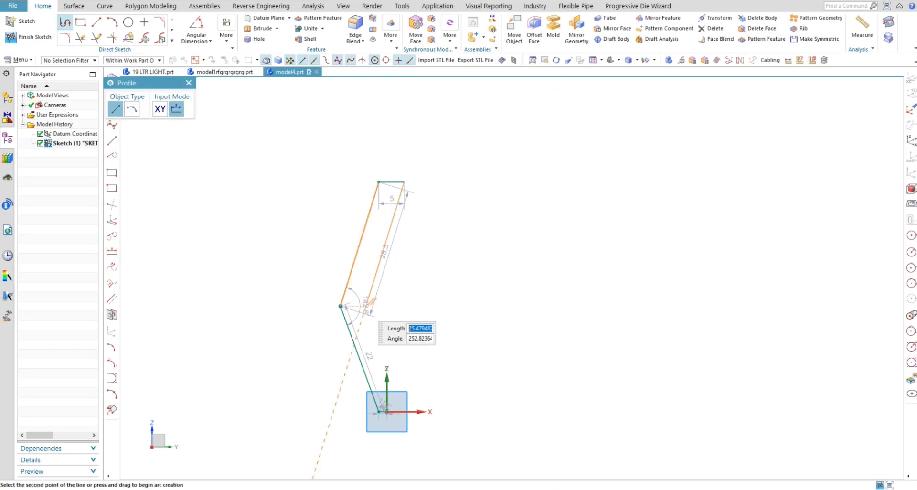
{"action": "left_click", "coordinate": [368, 299]}
{"action": "scroll", "coordinate": [380, 402], "scroll_direction": "up", "scroll_amount": 5}
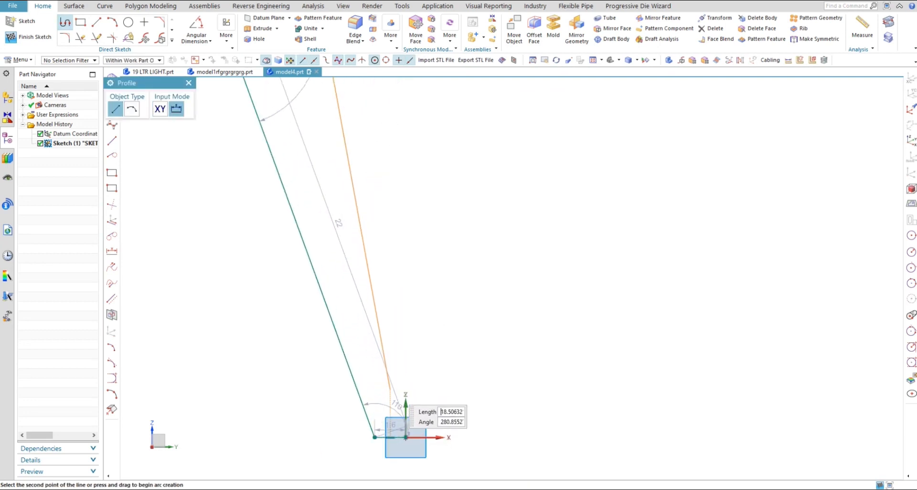
{"action": "left_click", "coordinate": [391, 379]}
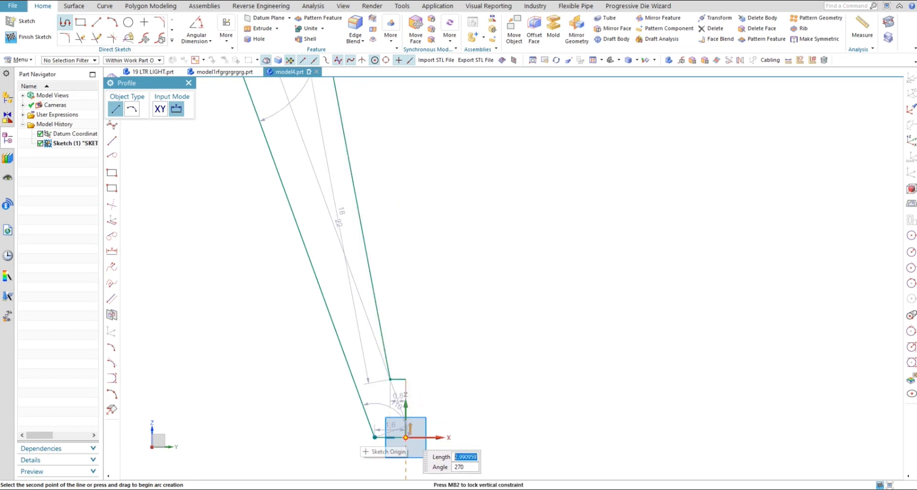
{"action": "left_click", "coordinate": [406, 437]}
{"action": "key", "text": "Escape"}
- Set the length of the bottom horizontal line to 70 mm
{"action": "scroll", "coordinate": [389, 424], "scroll_direction": "up", "scroll_amount": 4}
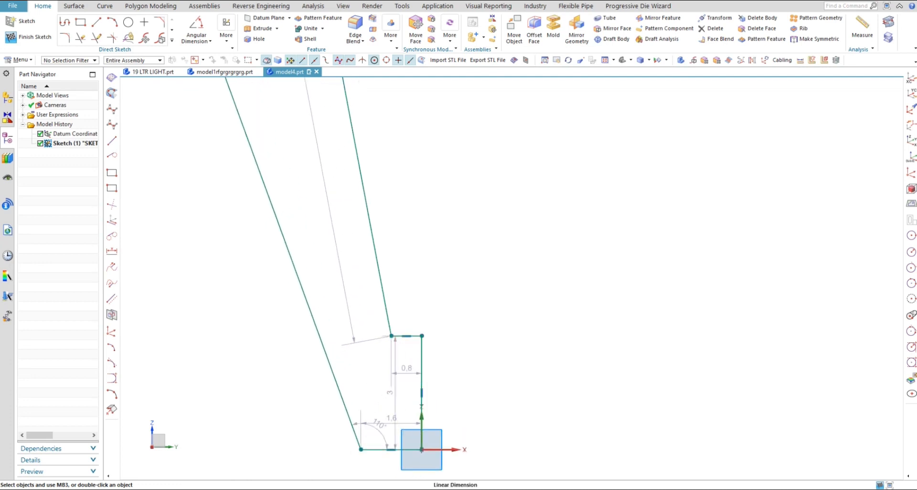
{"action": "scroll", "coordinate": [416, 268], "scroll_direction": "down", "scroll_amount": 4}
{"action": "scroll", "coordinate": [397, 332], "scroll_direction": "up", "scroll_amount": 3}
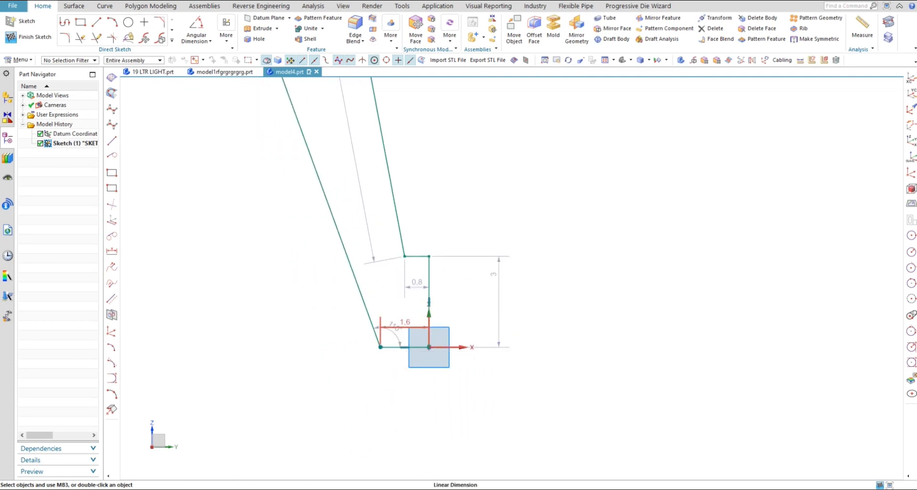
{"action": "scroll", "coordinate": [429, 369], "scroll_direction": "down", "scroll_amount": 3}
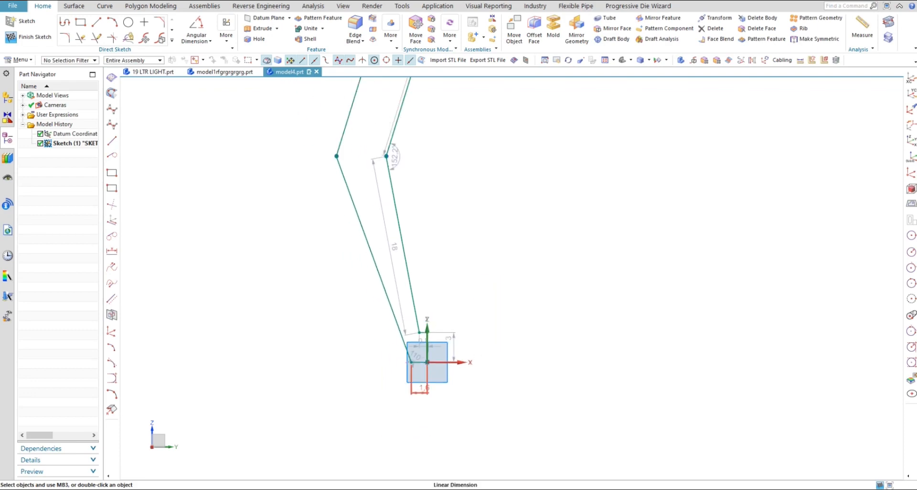
{"action": "double_click", "coordinate": [420, 392]}
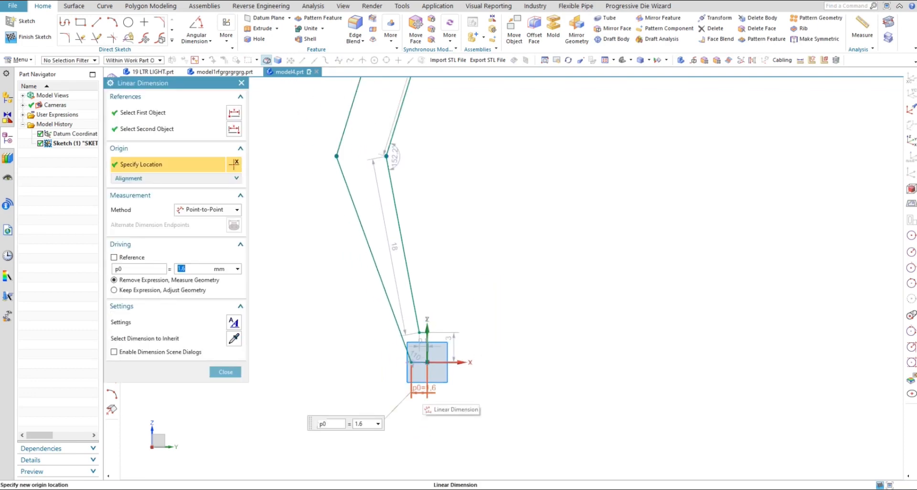
{"action": "type", "text": "0"}
{"action": "key", "text": "Return"}
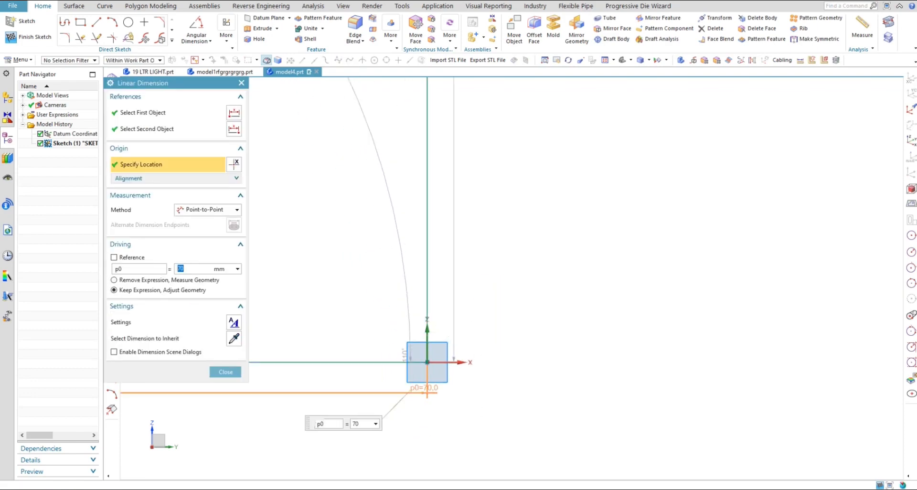
{"action": "scroll", "coordinate": [486, 402], "scroll_direction": "down", "scroll_amount": 8}
{"action": "scroll", "coordinate": [474, 397], "scroll_direction": "down", "scroll_amount": 10}
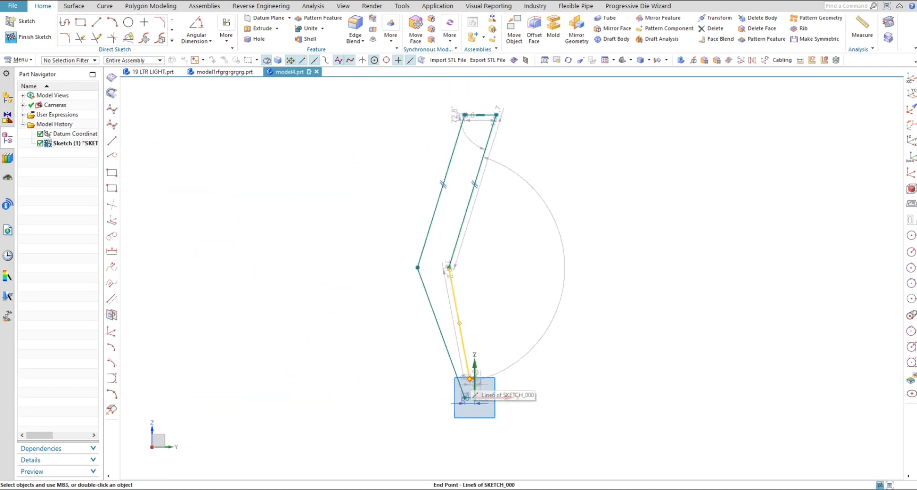
{"action": "scroll", "coordinate": [533, 397], "scroll_direction": "up", "scroll_amount": 2}
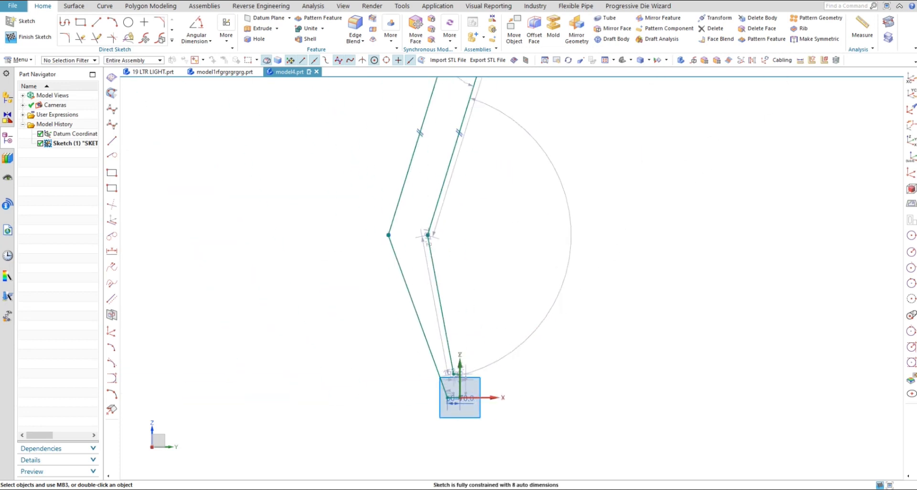
{"action": "left_click", "coordinate": [196, 29]}
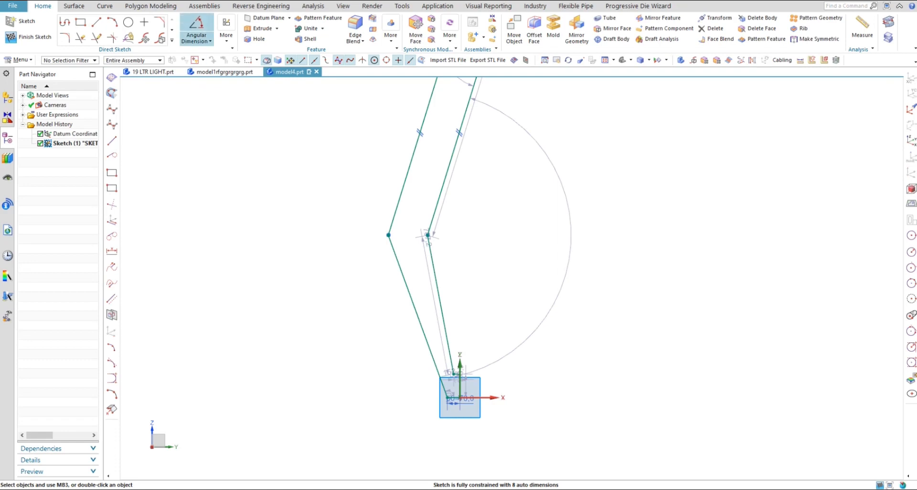
{"action": "left_click", "coordinate": [425, 336]}
{"action": "scroll", "coordinate": [453, 400], "scroll_direction": "up", "scroll_amount": 4}
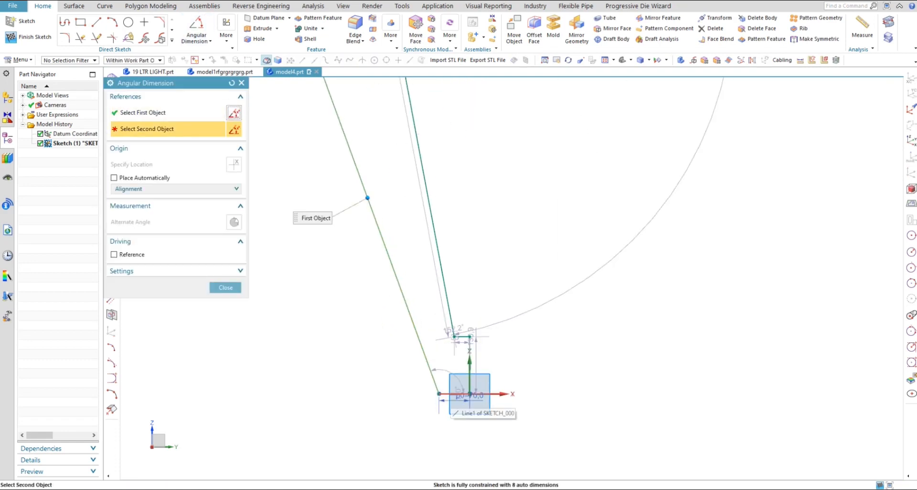
{"action": "key", "text": "Escape"}
- Move the 110° angle dimension of the lower outer line farther out from the bottom corner
{"action": "left_click_drag", "start_coordinate": [442, 391], "coordinate": [496, 248]}
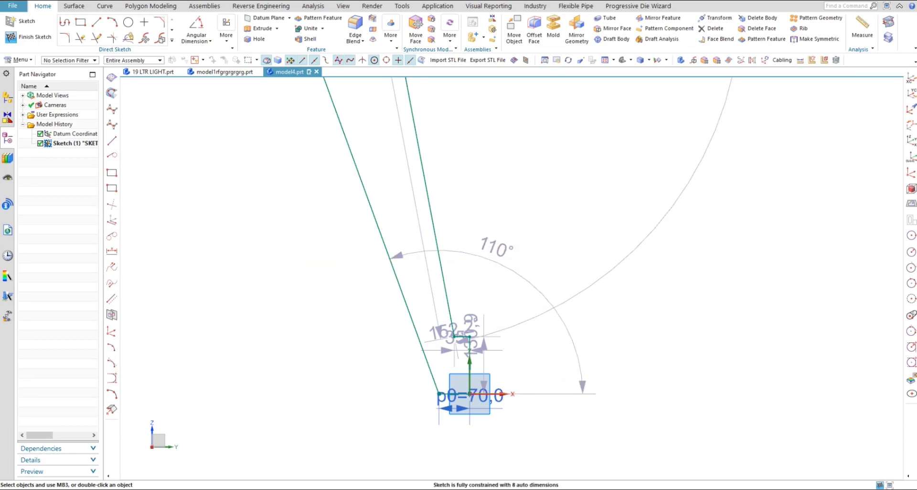
{"action": "scroll", "coordinate": [409, 385], "scroll_direction": "down", "scroll_amount": 5}
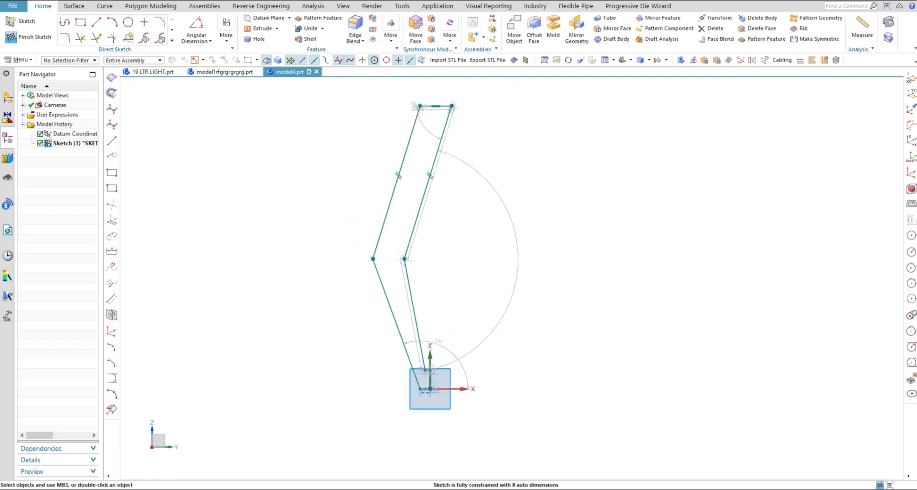
{"action": "scroll", "coordinate": [401, 259], "scroll_direction": "up", "scroll_amount": 2}
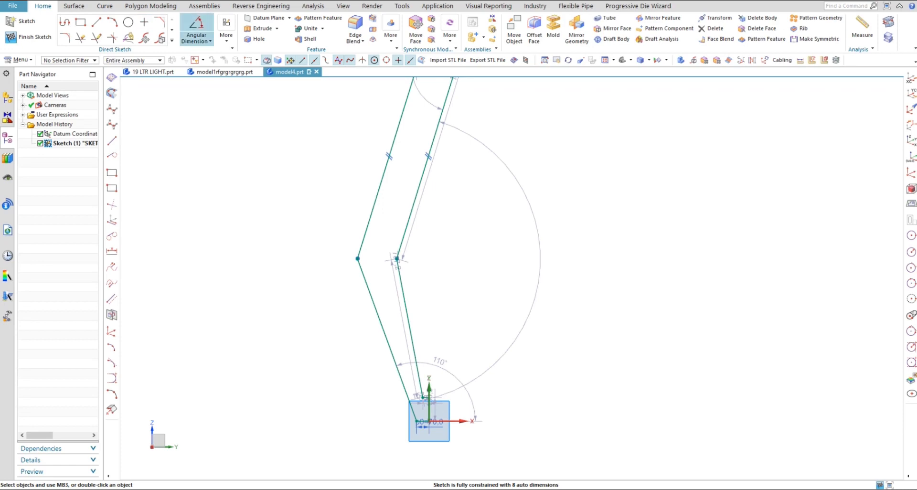
- Add an angular dimension of 110° between the lower inner slanted line and the short horizontal line above the origin
{"action": "left_click", "coordinate": [197, 29]}
{"action": "left_click", "coordinate": [411, 333]}
{"action": "scroll", "coordinate": [429, 400], "scroll_direction": "up", "scroll_amount": 12}
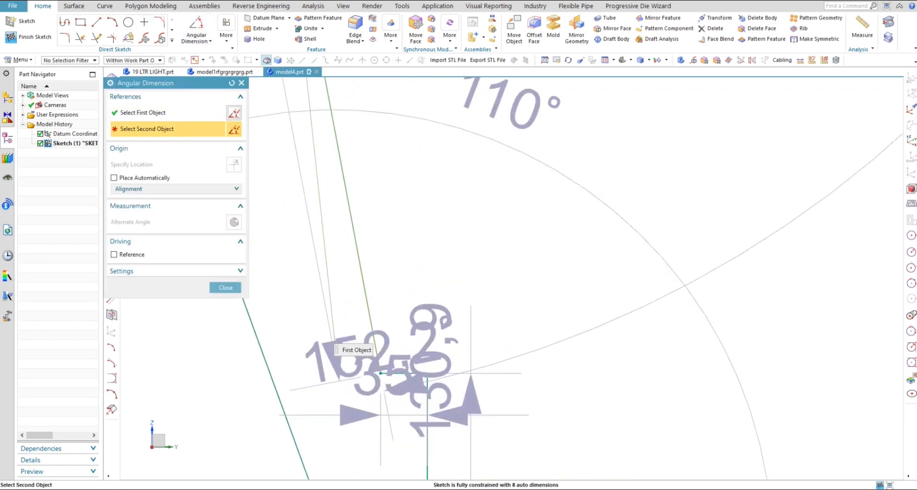
{"action": "left_click", "coordinate": [360, 349]}
{"action": "scroll", "coordinate": [430, 413], "scroll_direction": "down", "scroll_amount": 6}
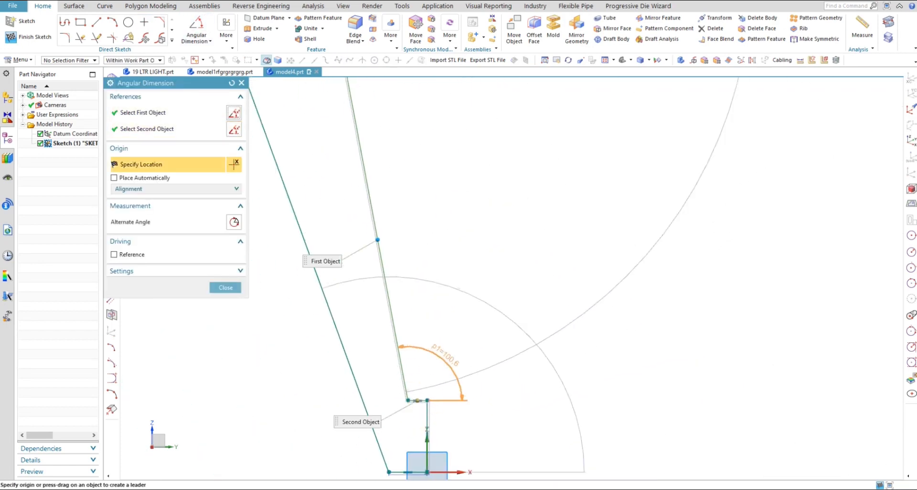
{"action": "left_click", "coordinate": [523, 222]}
{"action": "type", "text": "11"}
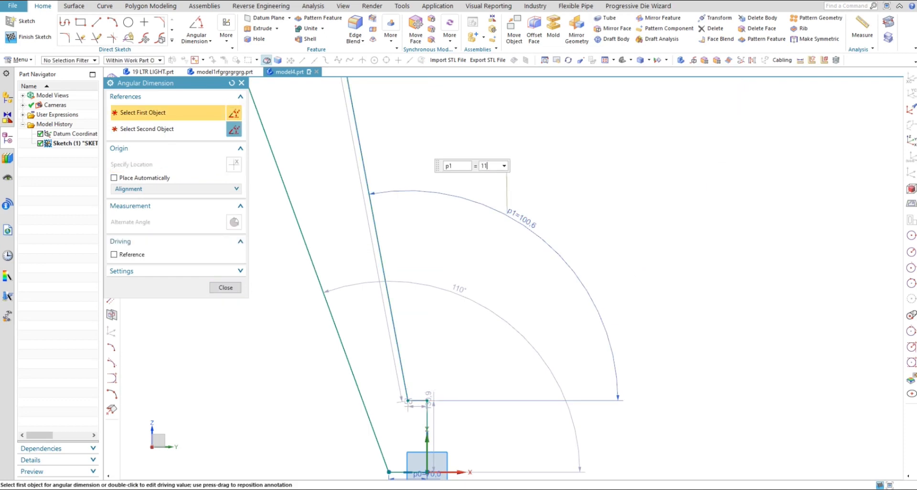
{"action": "type", "text": "0"}
{"action": "key", "text": "Return"}
{"action": "key", "text": "Escape"}
{"action": "scroll", "coordinate": [514, 319], "scroll_direction": "down", "scroll_amount": 5}
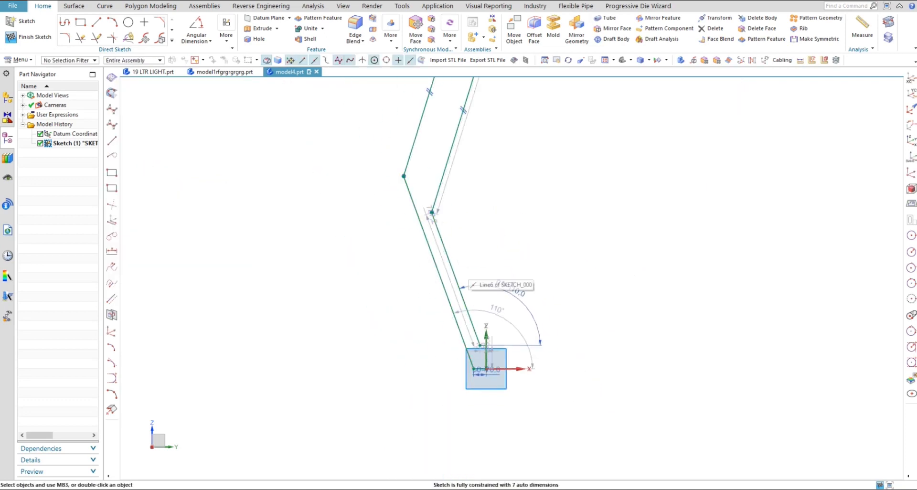
- Try to align the two middle bend corners of the profile horizontally
{"action": "left_click", "coordinate": [404, 176]}
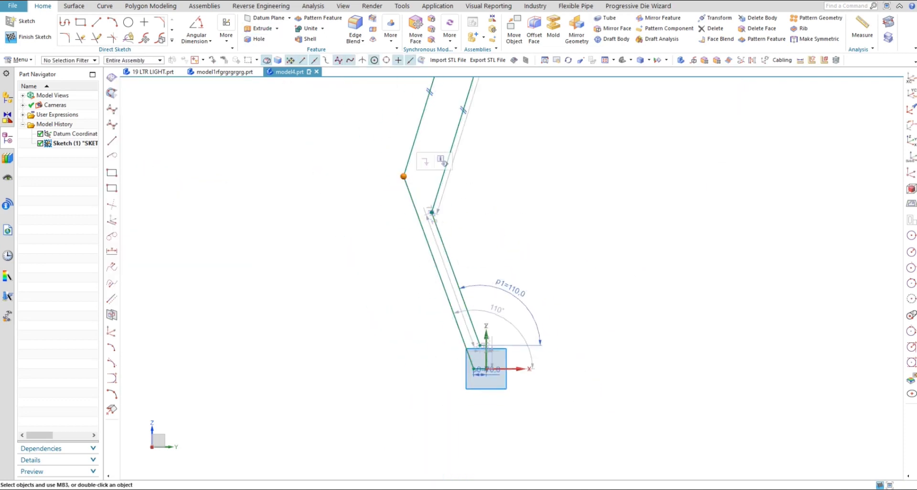
{"action": "left_click", "coordinate": [431, 213]}
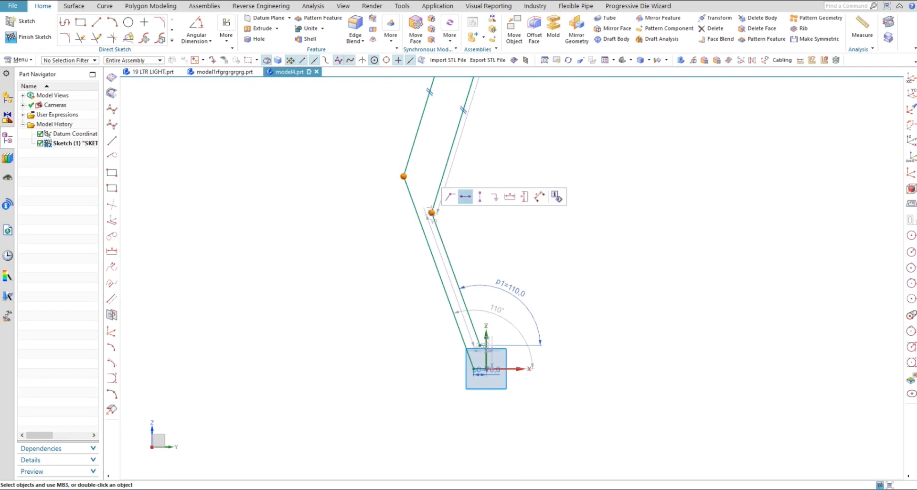
{"action": "left_click", "coordinate": [464, 197]}
{"action": "scroll", "coordinate": [443, 282], "scroll_direction": "down", "scroll_amount": 6}
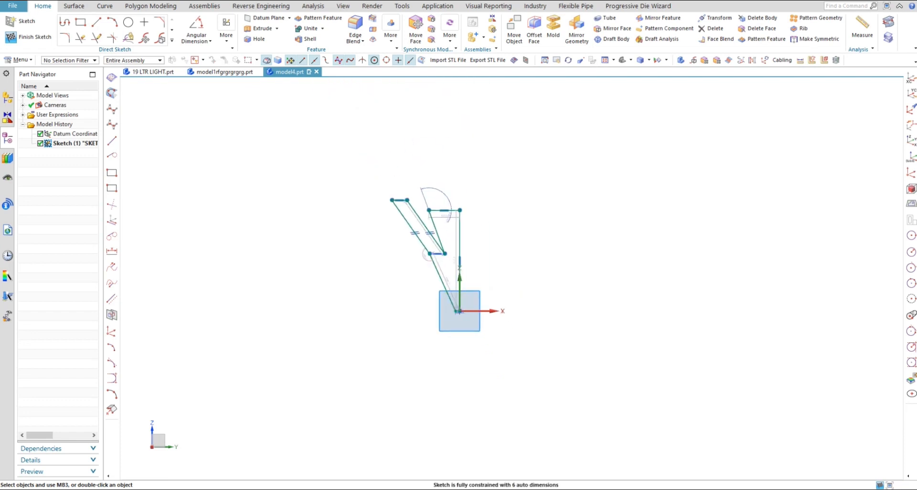
{"action": "scroll", "coordinate": [445, 218], "scroll_direction": "up", "scroll_amount": 3}
- Undo the horizontal alignment and the 110° angular dimension of the lower inner slanted line
{"action": "key", "text": "ctrl+z"}
{"action": "key", "text": "ctrl+y"}
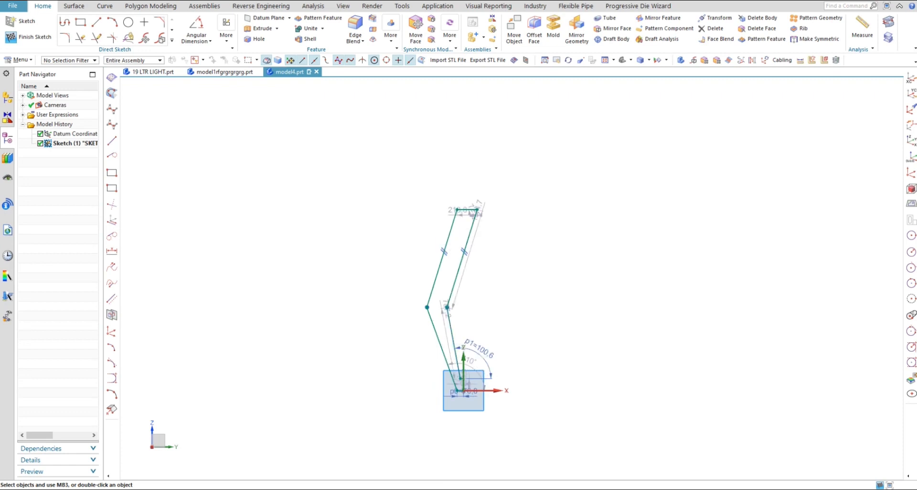
{"action": "scroll", "coordinate": [453, 334], "scroll_direction": "up", "scroll_amount": 3}
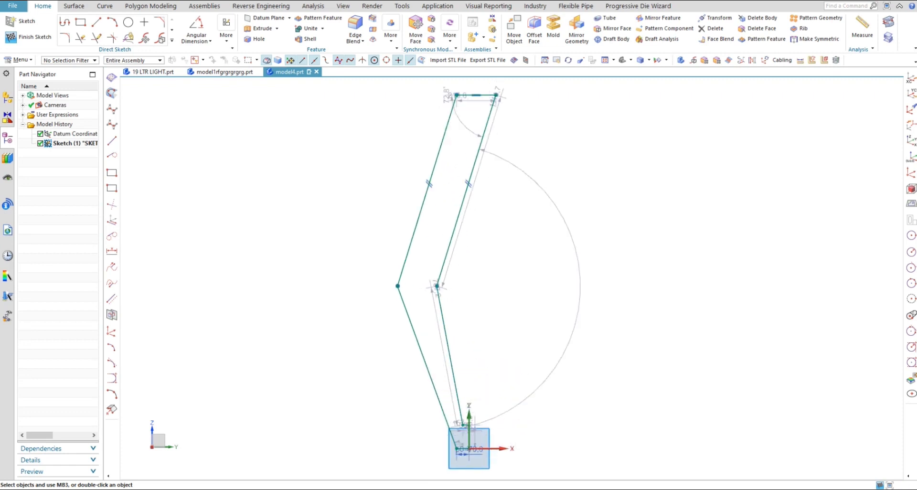
- Constrain the outer and inner middle bend corners to be horizontally aligned
{"action": "scroll", "coordinate": [427, 295], "scroll_direction": "down", "scroll_amount": 3}
{"action": "scroll", "coordinate": [450, 276], "scroll_direction": "up", "scroll_amount": 3}
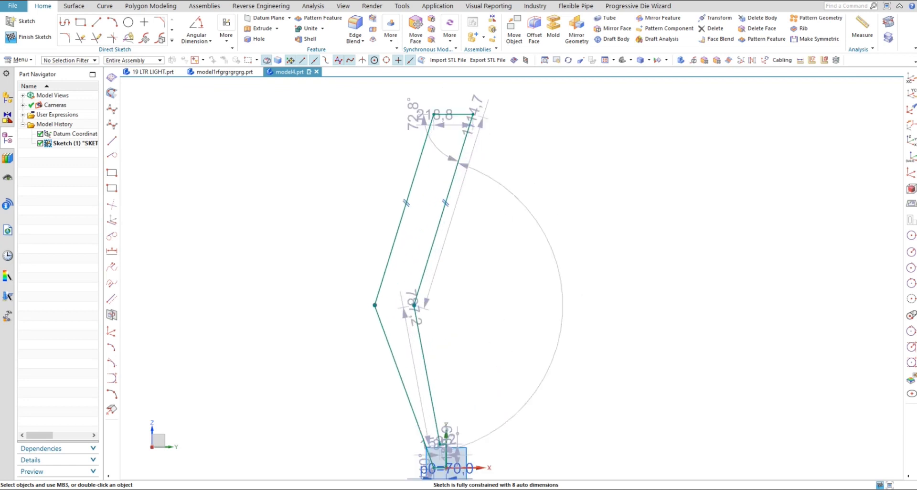
{"action": "left_click", "coordinate": [374, 305]}
{"action": "left_click", "coordinate": [414, 305]}
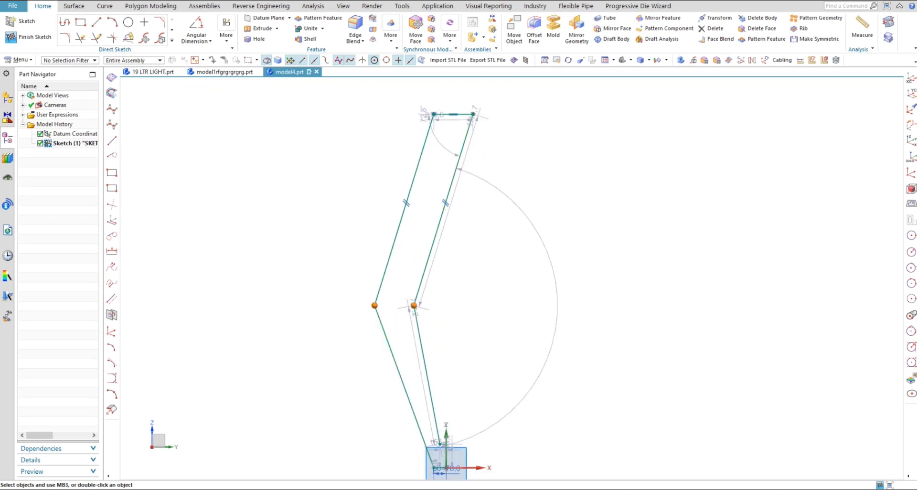
{"action": "left_click", "coordinate": [449, 287]}
{"action": "scroll", "coordinate": [408, 220], "scroll_direction": "down", "scroll_amount": 3}
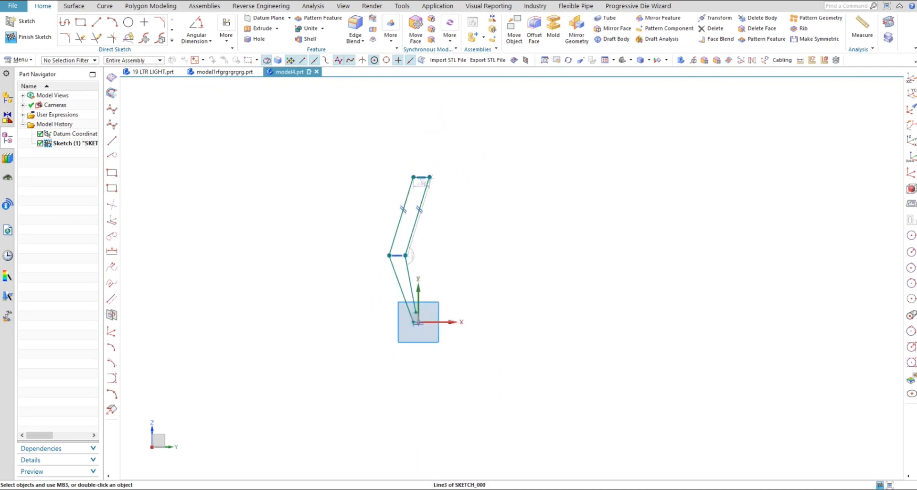
- Reposition the base width, short horizontal line and short vertical line dimensions clear of the geometry near the origin
{"action": "scroll", "coordinate": [427, 277], "scroll_direction": "up", "scroll_amount": 3}
{"action": "scroll", "coordinate": [413, 376], "scroll_direction": "up", "scroll_amount": 5}
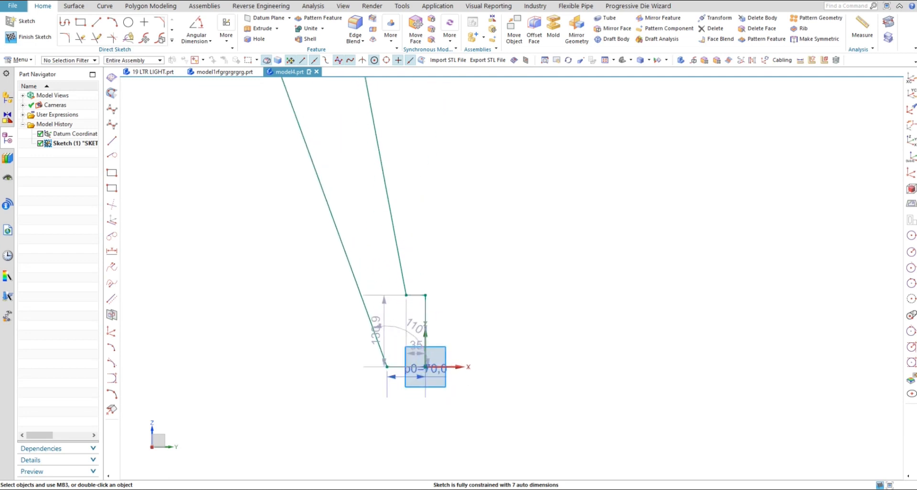
{"action": "left_click_drag", "start_coordinate": [406, 399], "coordinate": [401, 429]}
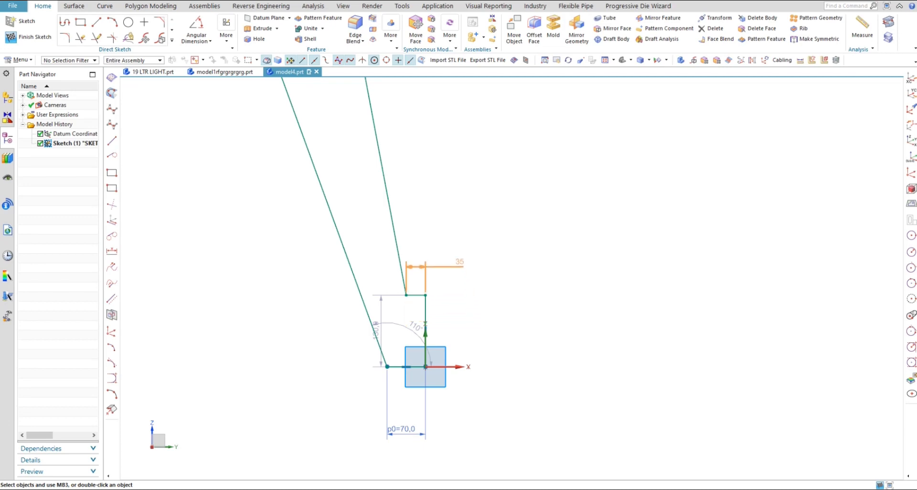
{"action": "left_click_drag", "start_coordinate": [460, 262], "coordinate": [458, 234]}
{"action": "left_click_drag", "start_coordinate": [376, 330], "coordinate": [526, 320]}
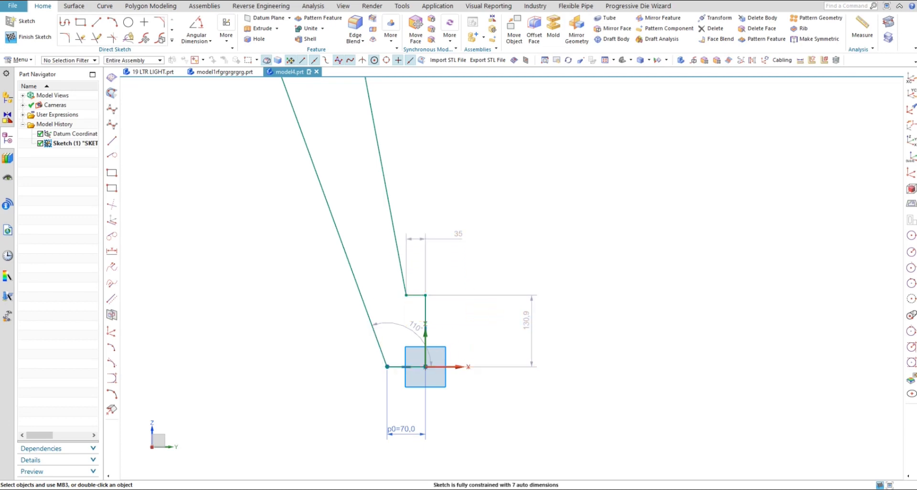
- Set the short vertical line above the origin to 120 mm and move the 110° angle dimension outside the profile
{"action": "double_click", "coordinate": [531, 339]}
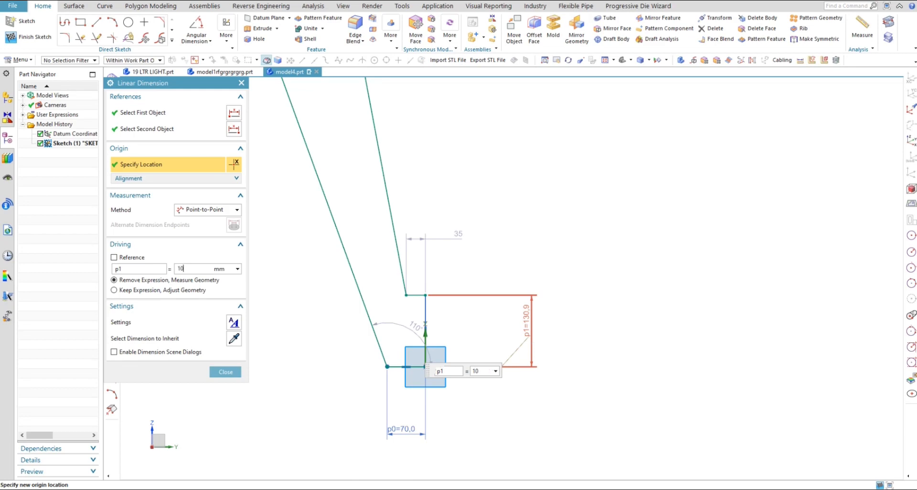
{"action": "type", "text": "120"}
{"action": "key", "text": "Return"}
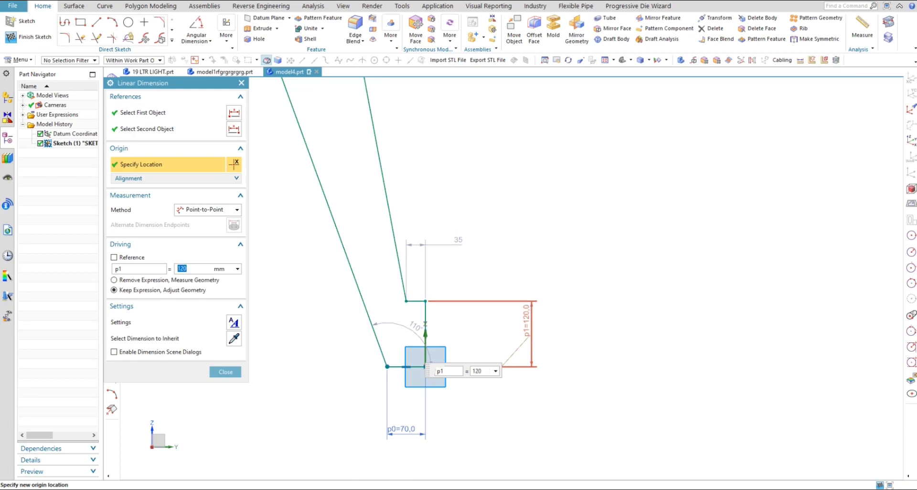
{"action": "mouse_move", "coordinate": [416, 327]}
{"action": "left_mouse_down"}
{"action": "mouse_move", "coordinate": [317, 360]}
{"action": "mouse_move", "coordinate": [329, 337]}
{"action": "mouse_move", "coordinate": [356, 339]}
{"action": "left_mouse_up"}
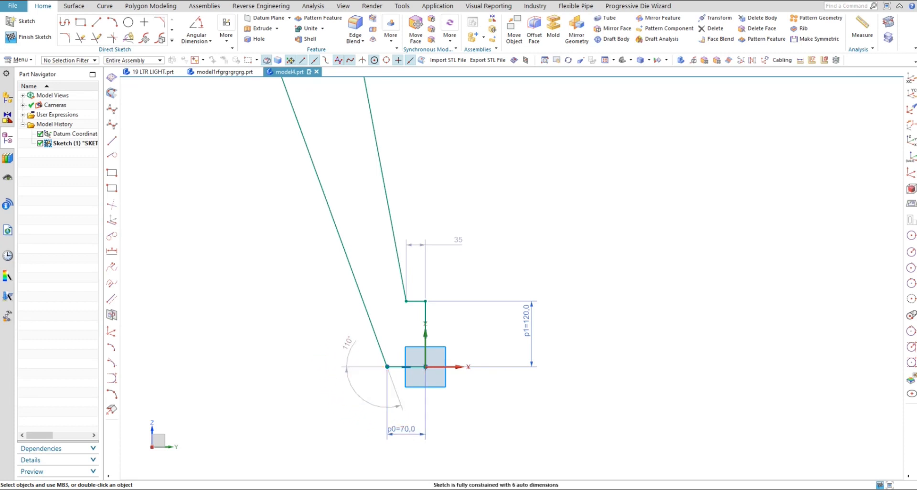
- Add a vertical dimension of 416.22 mm from the profile's base to the outer middle bend corner
{"action": "scroll", "coordinate": [428, 372], "scroll_direction": "down", "scroll_amount": 4}
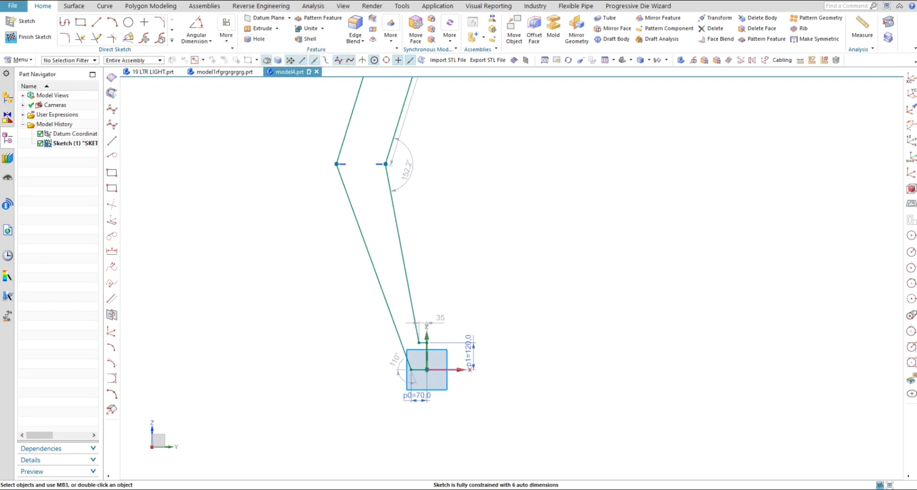
{"action": "left_click", "coordinate": [196, 41]}
{"action": "left_click", "coordinate": [205, 62]}
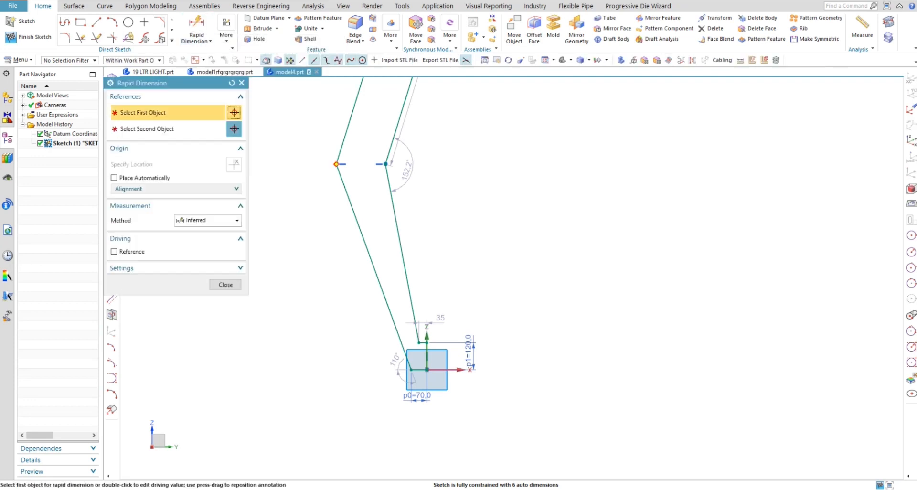
{"action": "left_click", "coordinate": [336, 165]}
{"action": "left_click", "coordinate": [421, 387]}
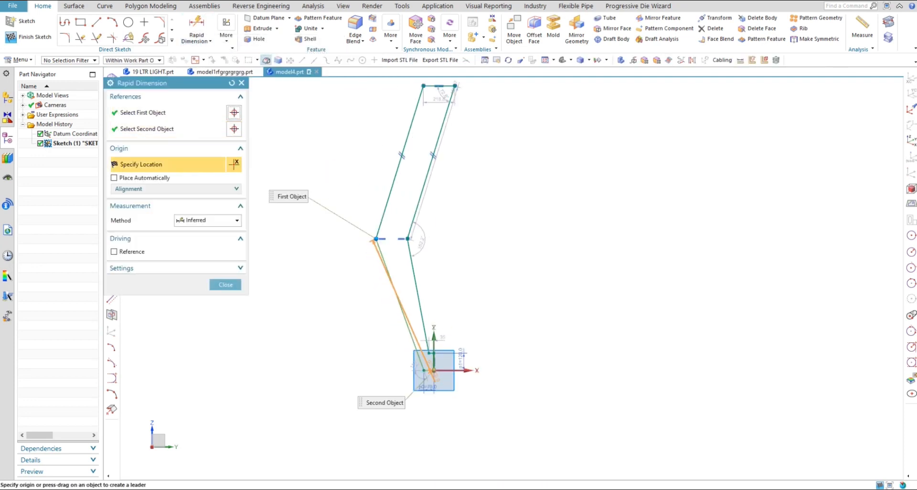
{"action": "left_click", "coordinate": [343, 318]}
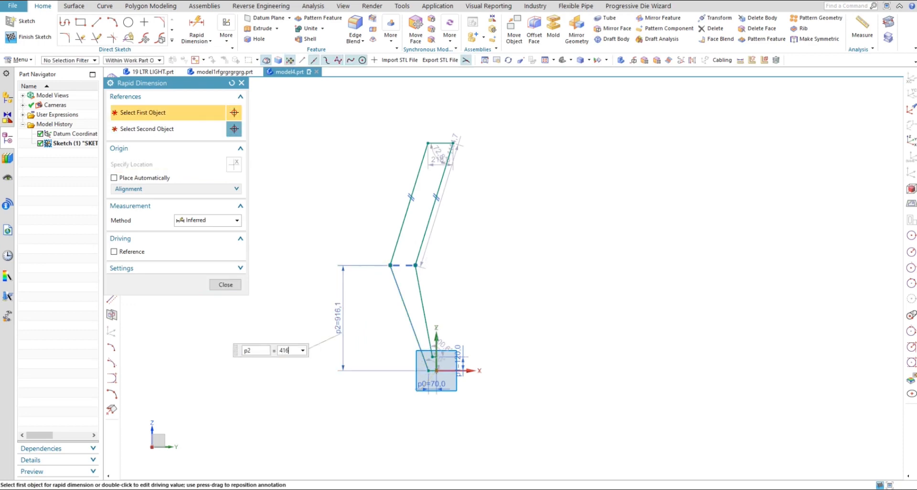
{"action": "type", "text": "416.22"}
{"action": "key", "text": "Return"}
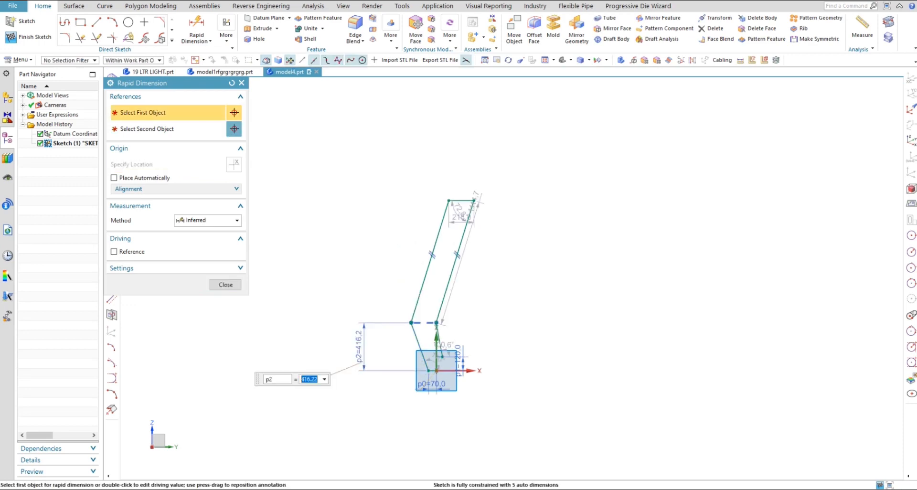
- Add a vertical dimension of 850 mm between the top horizontal line and the sketch origin
{"action": "left_click", "coordinate": [461, 201]}
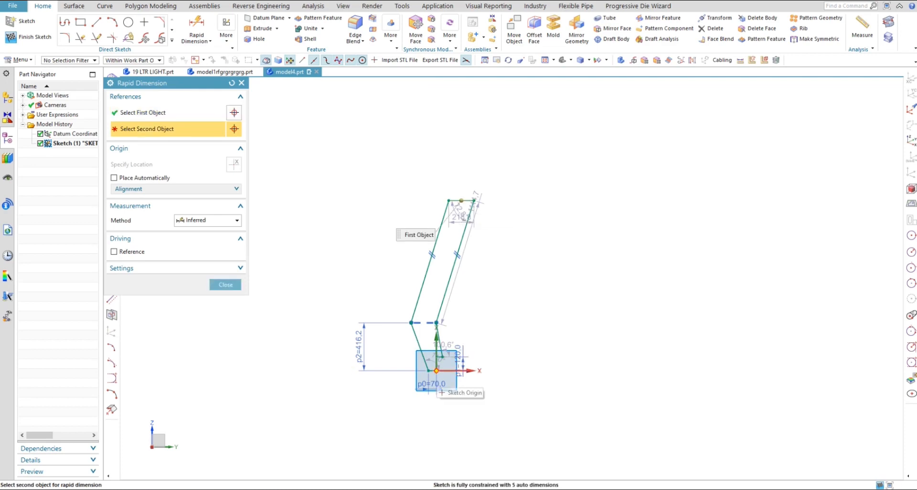
{"action": "left_click", "coordinate": [436, 371]}
{"action": "left_click", "coordinate": [345, 330]}
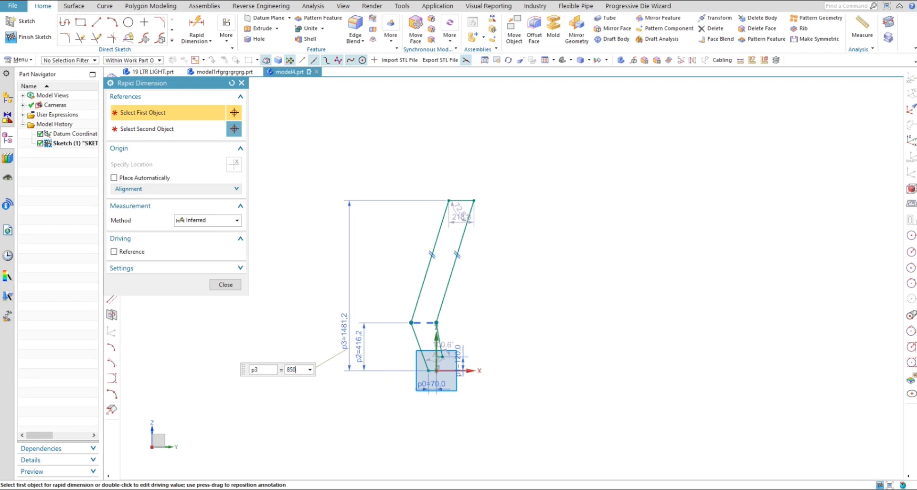
{"action": "key", "text": "Return"}
{"action": "key", "text": "Escape"}
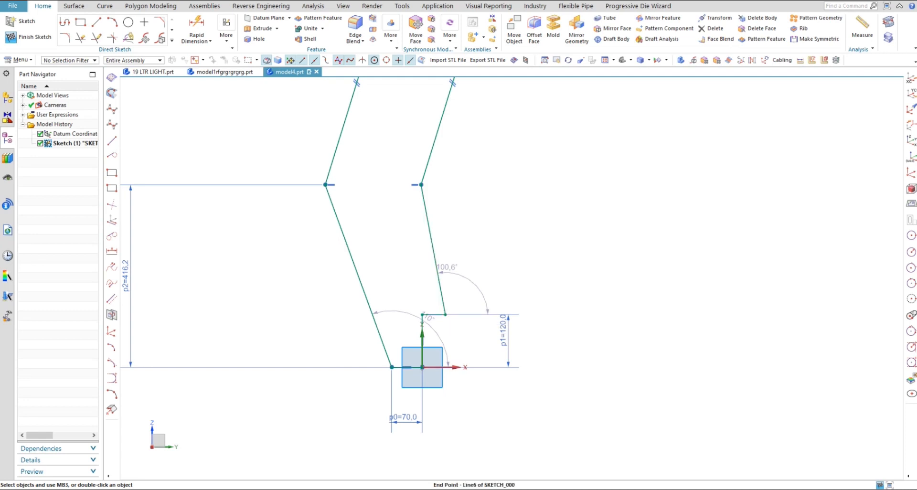
- Move the lower inner corner across the short vertical line so it lies inside the profile
{"action": "left_click_drag", "start_coordinate": [445, 315], "coordinate": [399, 315]}
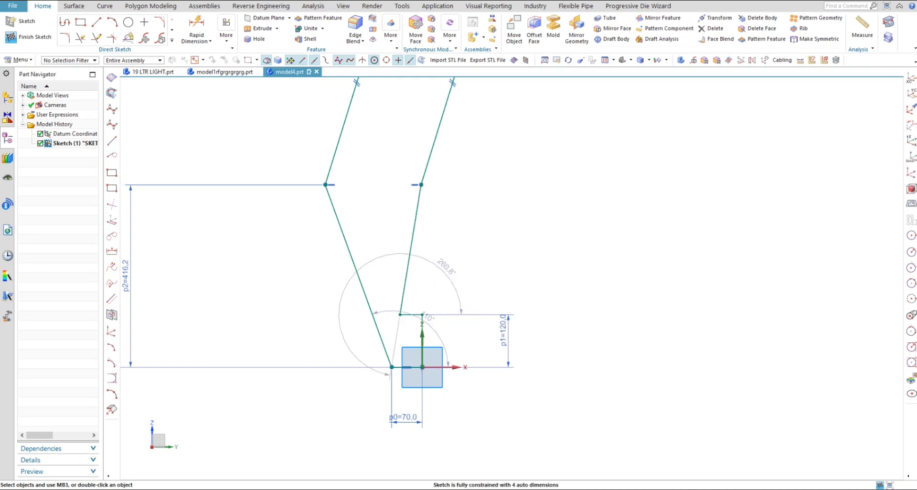
{"action": "scroll", "coordinate": [357, 307], "scroll_direction": "down", "scroll_amount": 3}
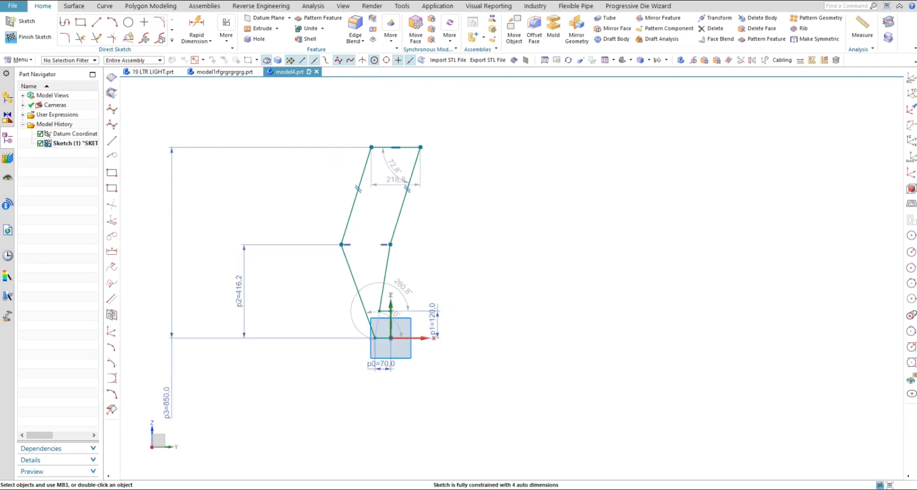
- Set the top line's width to 60 mm and move the lower inner corner until its slanted line is parallel to the lower outer line
{"action": "scroll", "coordinate": [422, 156], "scroll_direction": "up", "scroll_amount": 2}
{"action": "left_click_drag", "start_coordinate": [381, 192], "coordinate": [371, 121]}
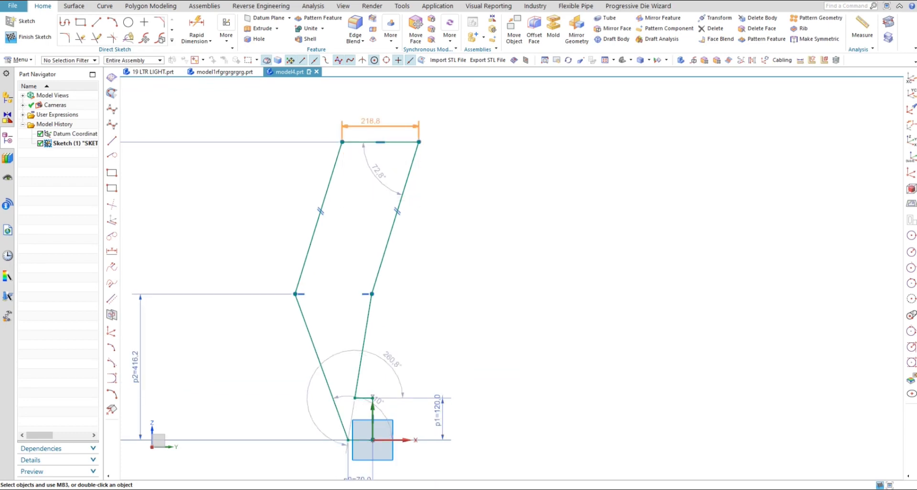
{"action": "double_click", "coordinate": [370, 110]}
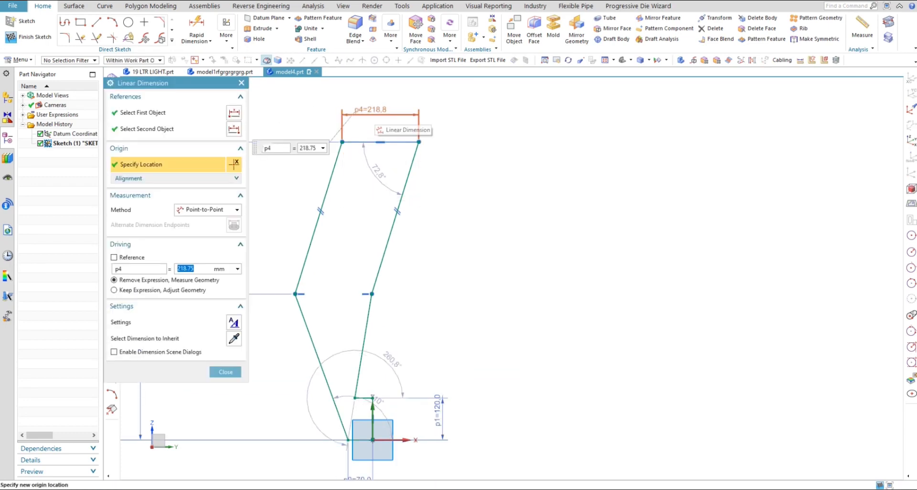
{"action": "type", "text": "60"}
{"action": "key", "text": "Return"}
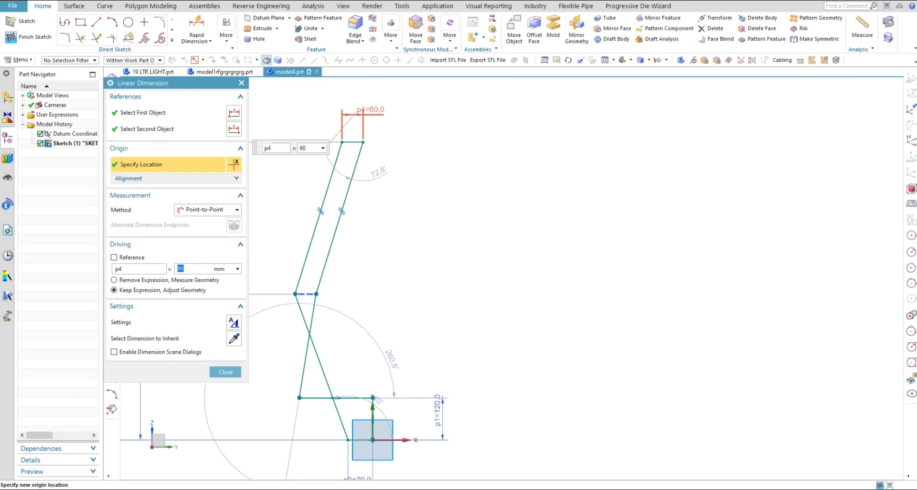
{"action": "key", "text": "Escape"}
{"action": "left_click_drag", "start_coordinate": [300, 398], "coordinate": [353, 397]}
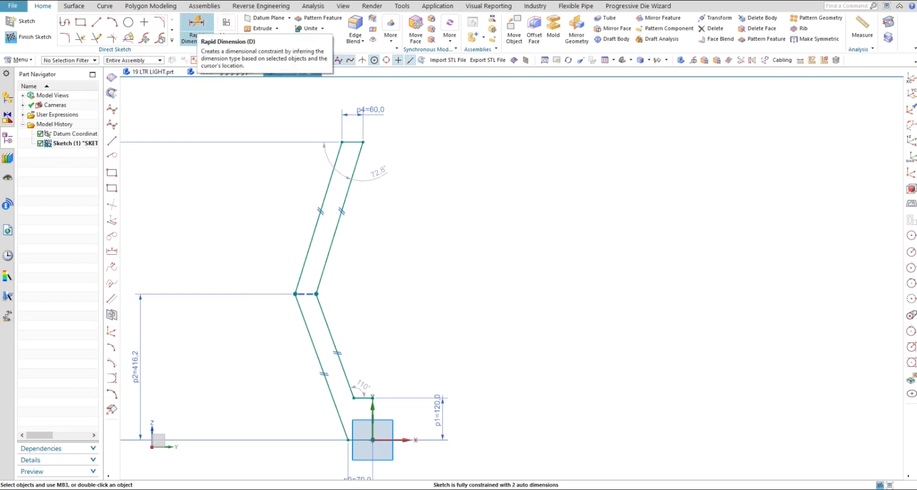
- Add an angular dimension of 115° between the top horizontal line and the upper inner slanted line
{"action": "left_click", "coordinate": [196, 40]}
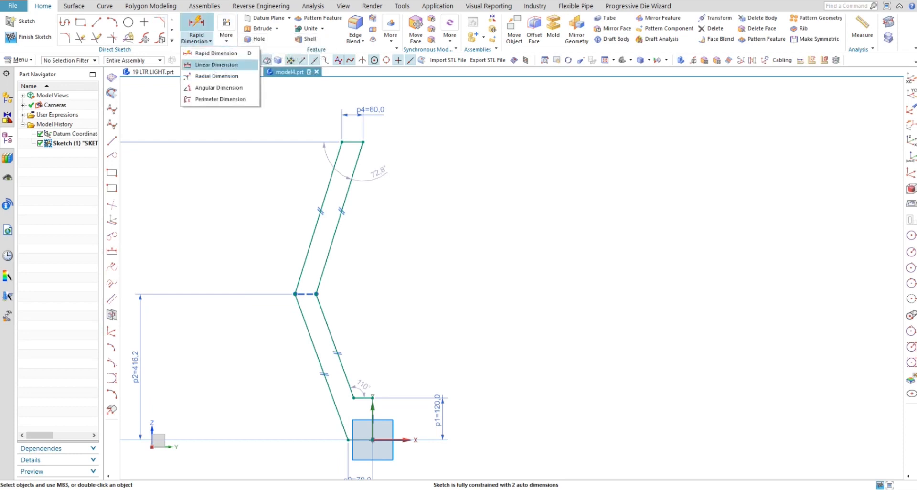
{"action": "left_click", "coordinate": [219, 87]}
{"action": "left_click", "coordinate": [353, 142]}
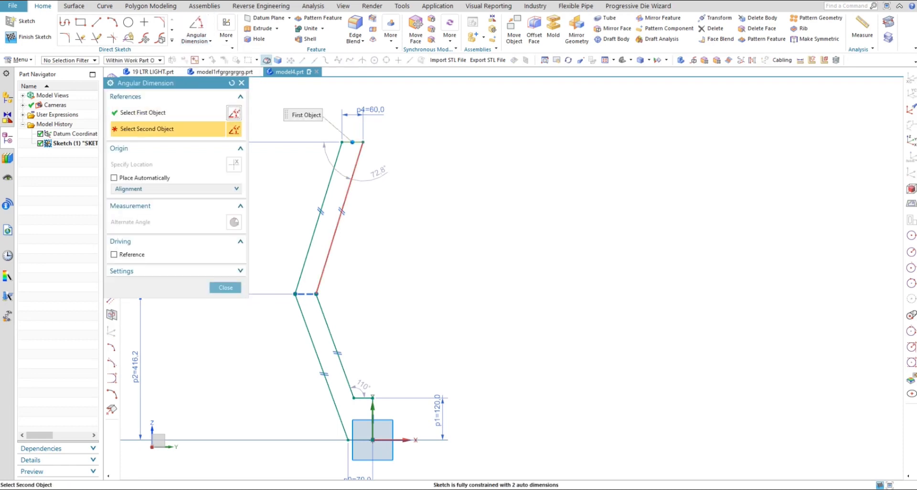
{"action": "left_click", "coordinate": [334, 233]}
{"action": "left_click", "coordinate": [384, 198]}
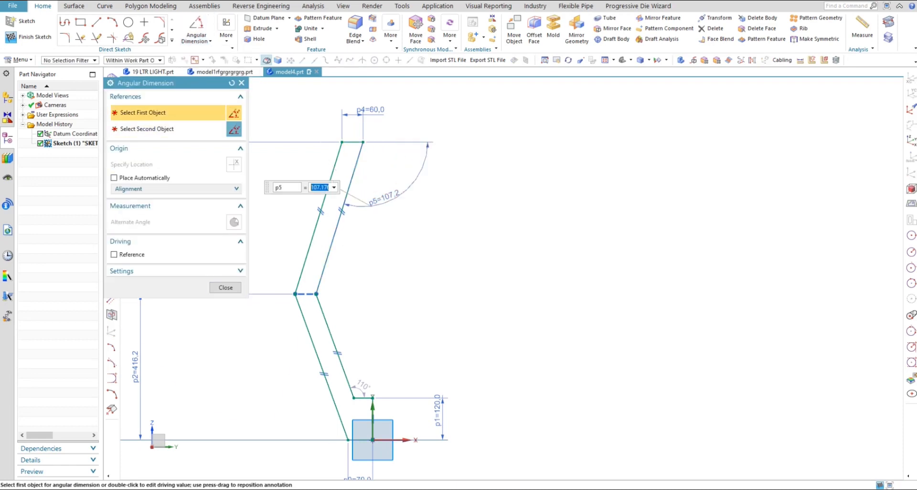
{"action": "key", "text": "Return"}
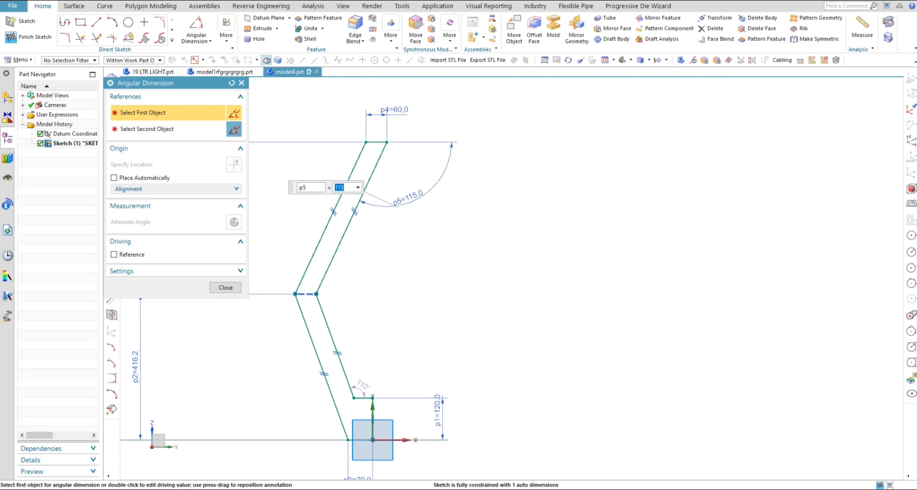
- Try to add an angular dimension between the upper outer slanted line and the top horizontal line
{"action": "left_click", "coordinate": [330, 219]}
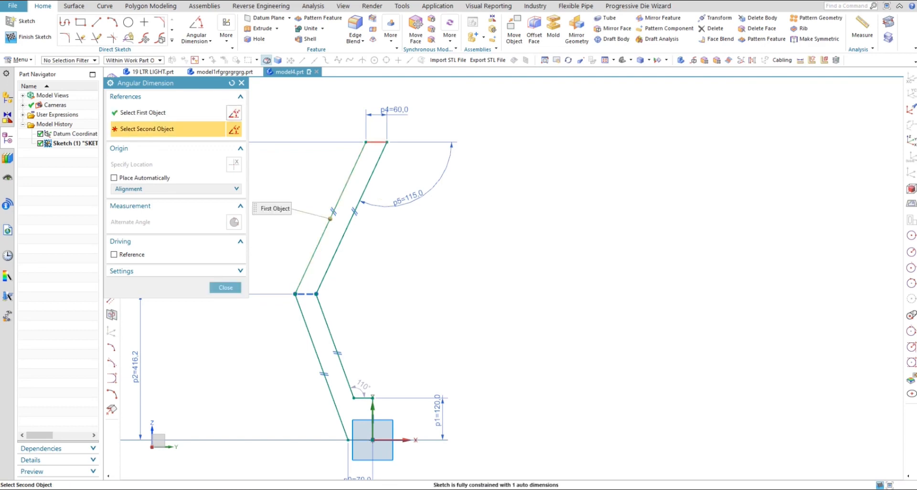
{"action": "left_click", "coordinate": [376, 142]}
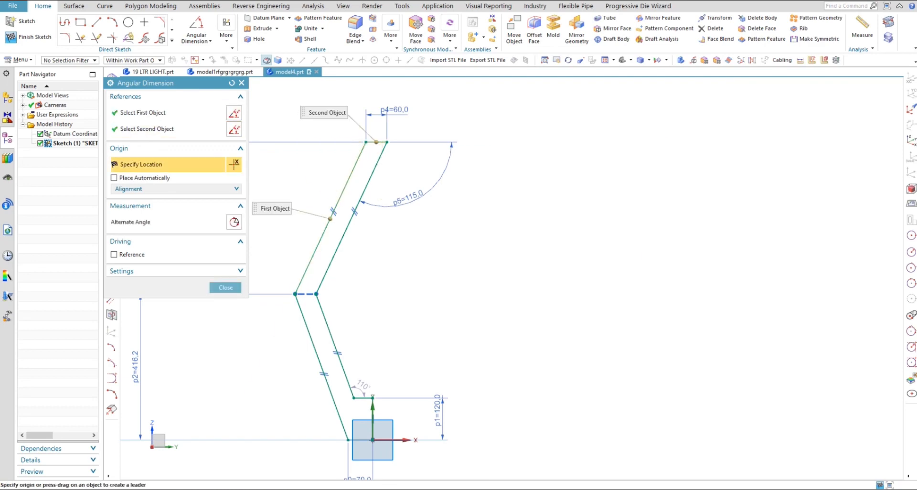
{"action": "left_click", "coordinate": [313, 180]}
{"action": "key", "text": "Escape"}
{"action": "key", "text": "ctrl+z"}
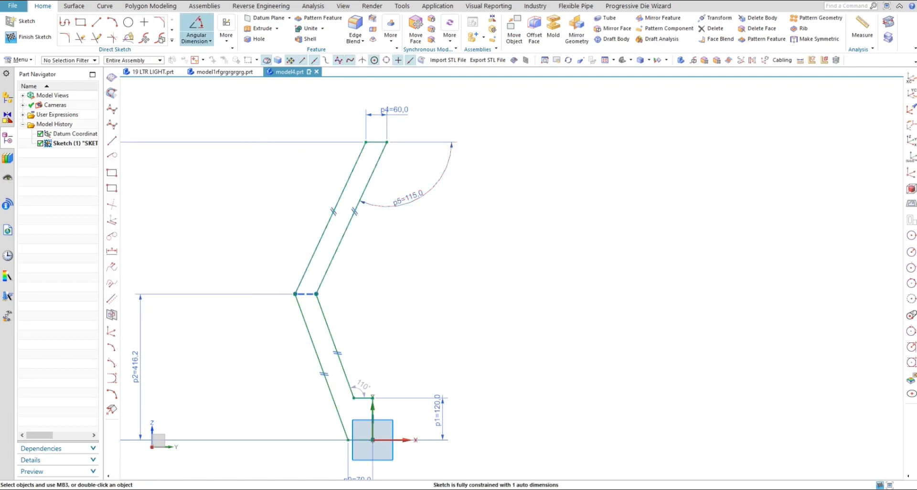
- Remove the parallel constraint between the two upper slanted lines
{"action": "left_click", "coordinate": [195, 28]}
{"action": "key", "text": "Escape"}
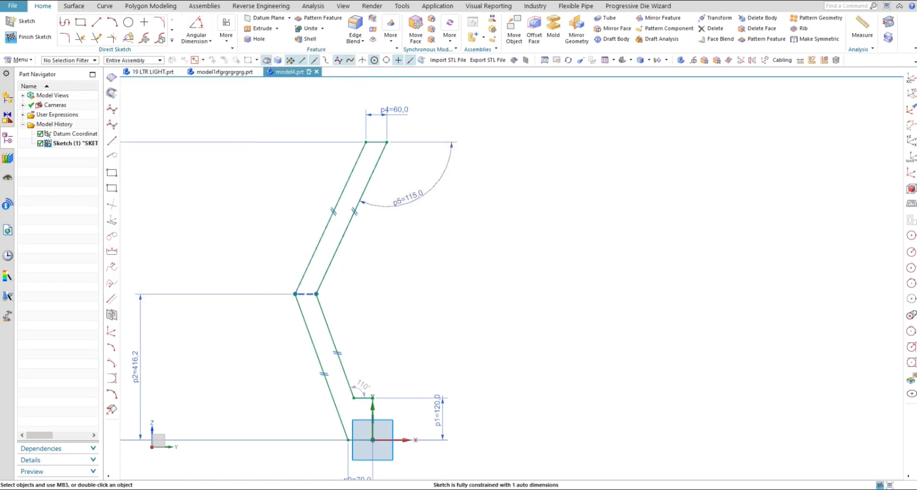
{"action": "right_click", "coordinate": [334, 212]}
{"action": "left_click", "coordinate": [348, 206]}
- Add an angular dimension of 59° between the top horizontal line and the upper outer slanted line
{"action": "left_click", "coordinate": [195, 28]}
{"action": "left_click", "coordinate": [376, 142]}
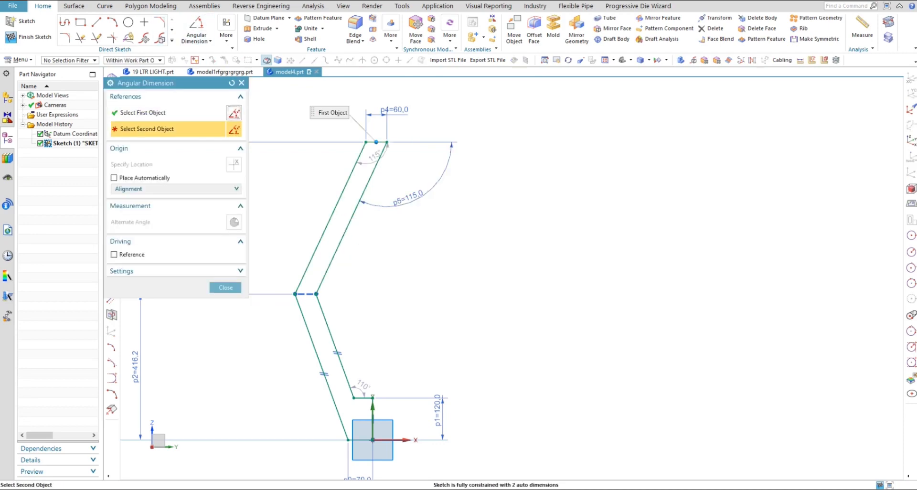
{"action": "left_click", "coordinate": [330, 219]}
{"action": "left_click", "coordinate": [335, 172]}
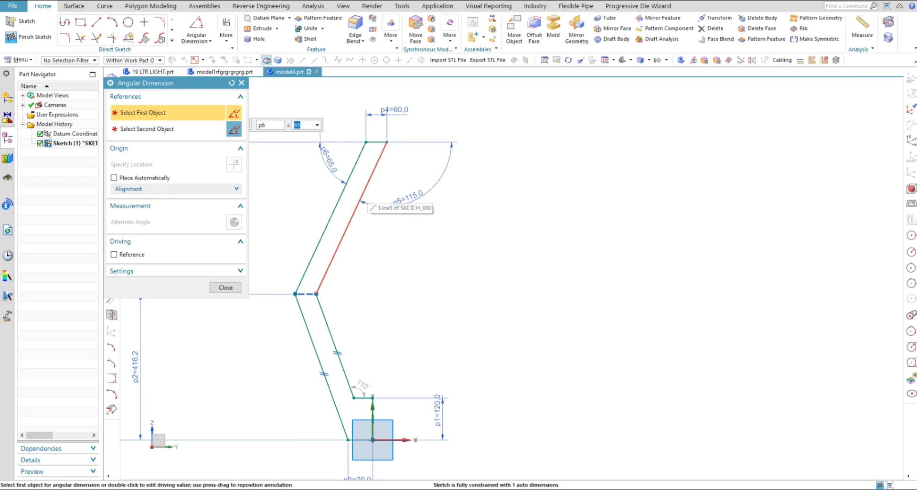
{"action": "type", "text": "5"}
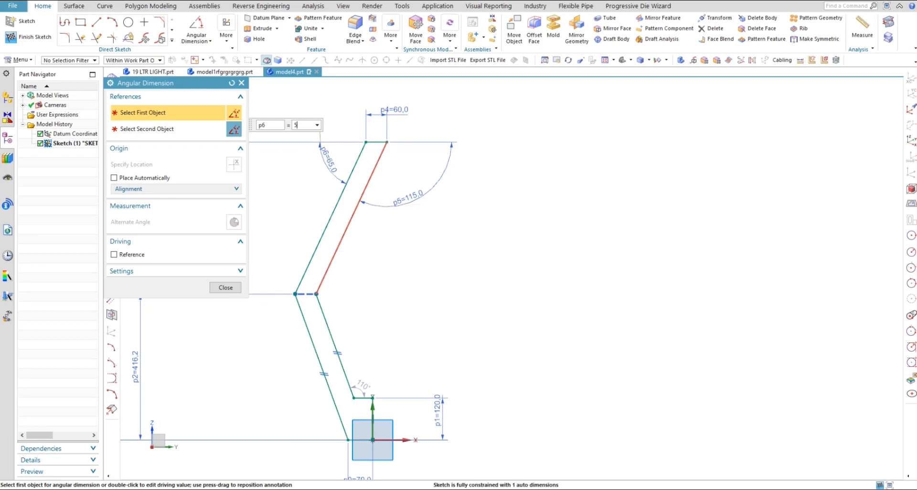
{"action": "type", "text": "0"}
{"action": "key", "text": "Return"}
{"action": "key", "text": "Escape"}
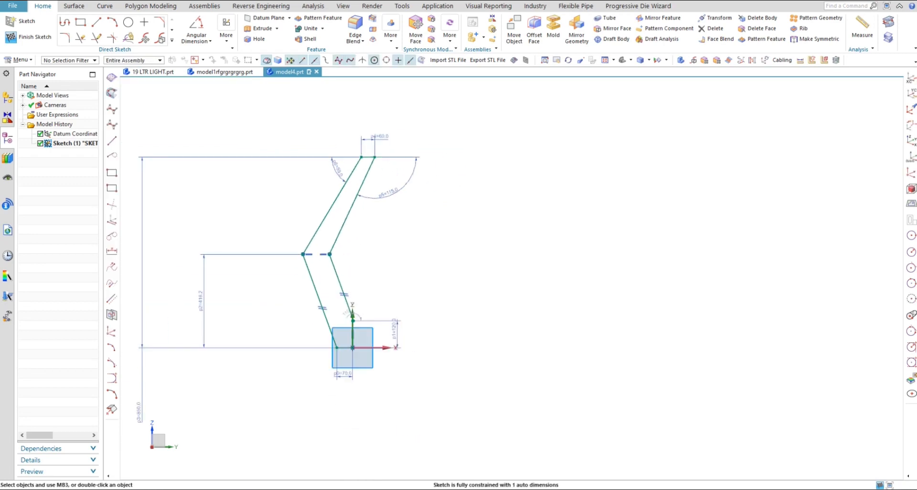
- Add an angular dimension of 110° between the lower inner slanted line and the short horizontal line above the origin
{"action": "scroll", "coordinate": [351, 314], "scroll_direction": "up", "scroll_amount": 2}
{"action": "scroll", "coordinate": [358, 331], "scroll_direction": "up", "scroll_amount": 5}
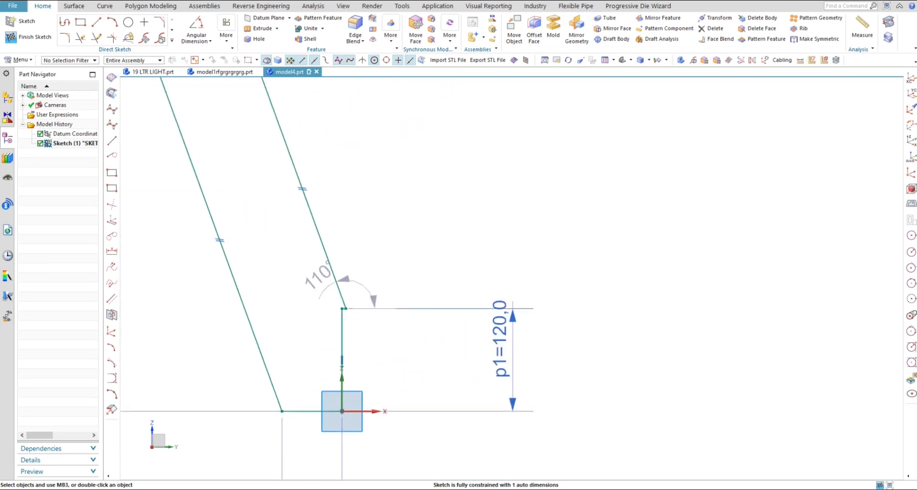
{"action": "scroll", "coordinate": [373, 363], "scroll_direction": "down", "scroll_amount": 9}
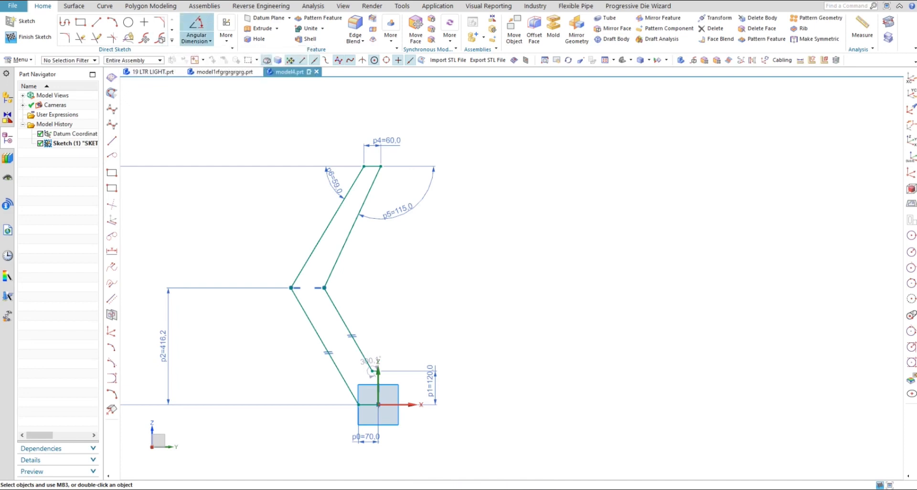
{"action": "left_click", "coordinate": [196, 29]}
{"action": "scroll", "coordinate": [266, 365], "scroll_direction": "up", "scroll_amount": 3}
{"action": "left_click", "coordinate": [331, 295]}
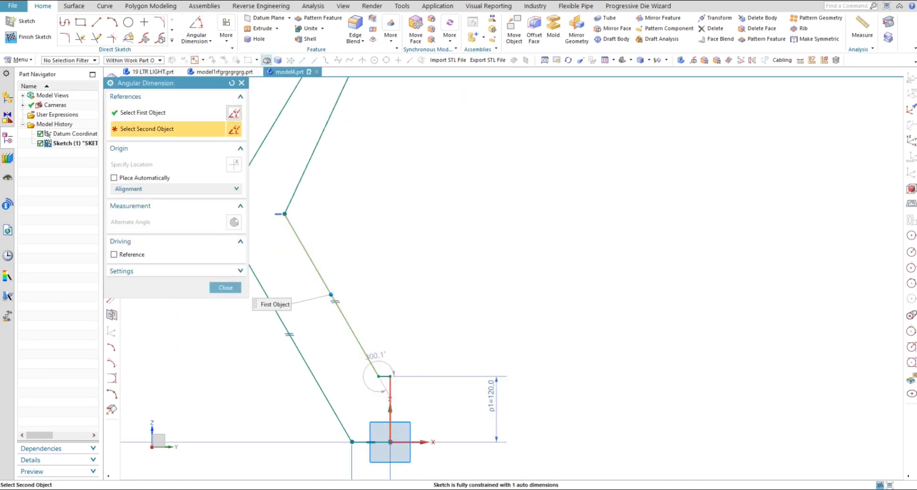
{"action": "left_click", "coordinate": [384, 377]}
{"action": "left_click", "coordinate": [420, 291]}
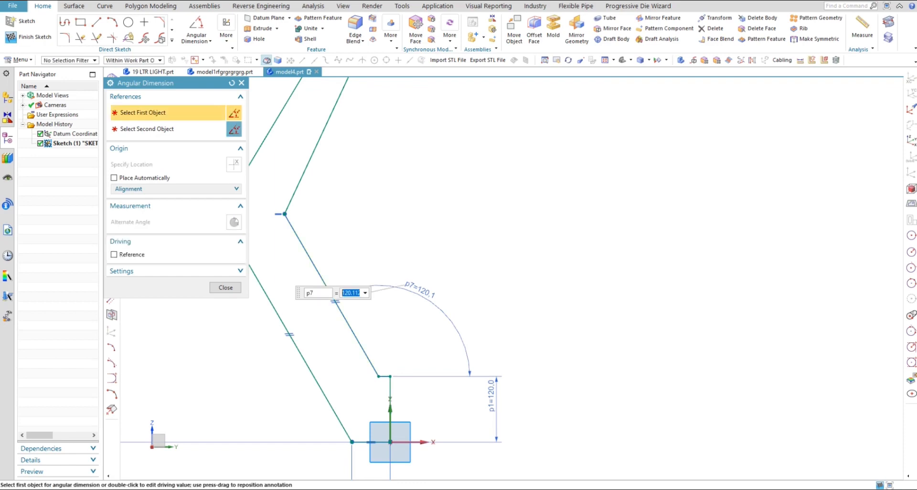
{"action": "type", "text": "110"}
{"action": "key", "text": "Return"}
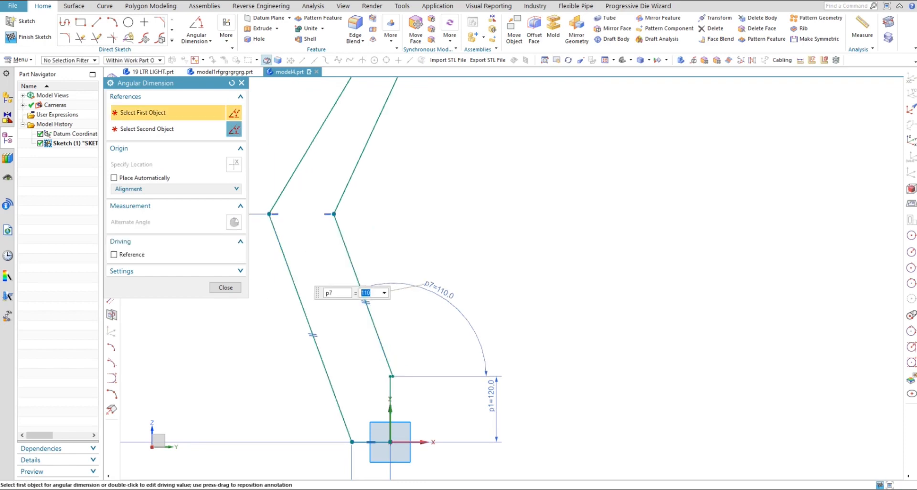
{"action": "key", "text": "Escape"}
- Undo the 110° value on the angular dimension of the lower inner slanted line
{"action": "scroll", "coordinate": [399, 393], "scroll_direction": "up", "scroll_amount": 4}
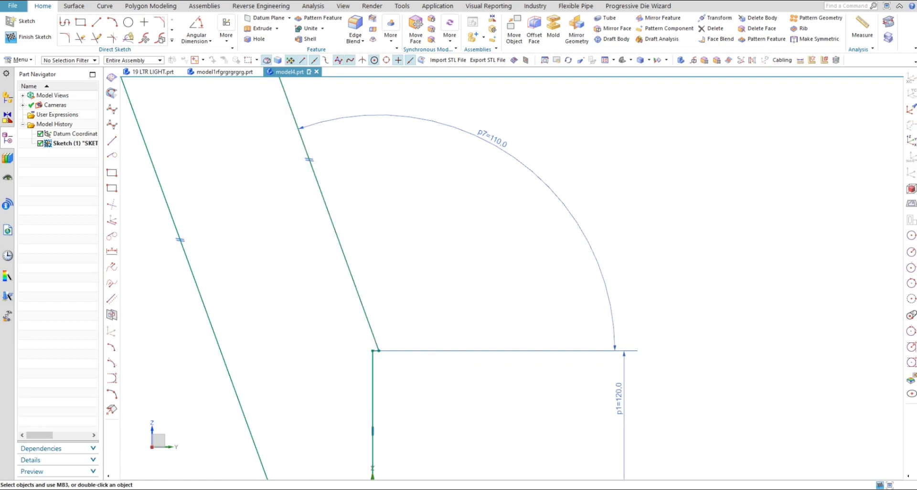
{"action": "scroll", "coordinate": [362, 294], "scroll_direction": "down", "scroll_amount": 5}
{"action": "scroll", "coordinate": [370, 311], "scroll_direction": "up", "scroll_amount": 3}
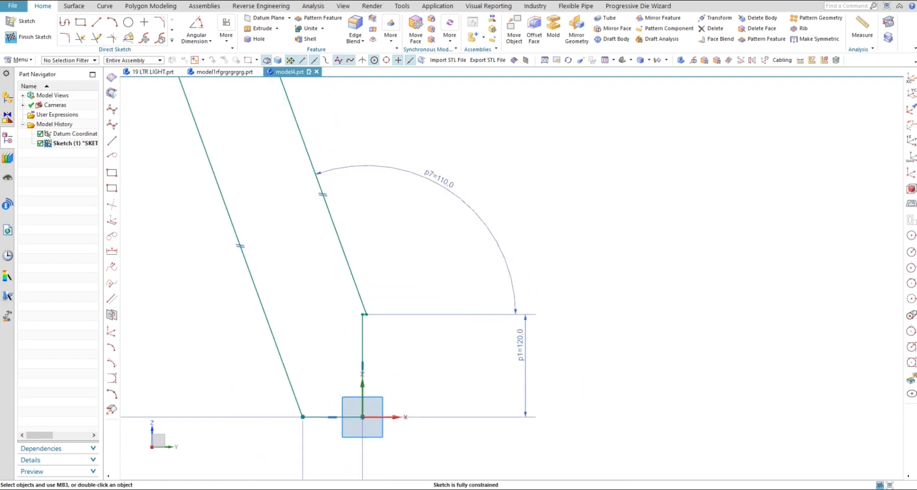
{"action": "left_click_drag", "start_coordinate": [330, 213], "coordinate": [285, 214]}
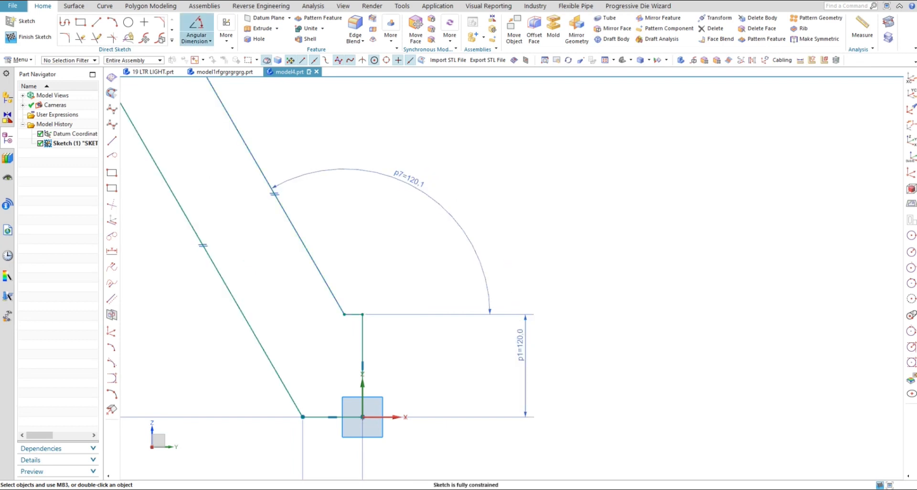
- Try to dimension the short horizontal line above the origin at 61.32 mm with Rapid Dimension, and undo the attempt
{"action": "left_click", "coordinate": [209, 41]}
{"action": "left_click", "coordinate": [201, 55]}
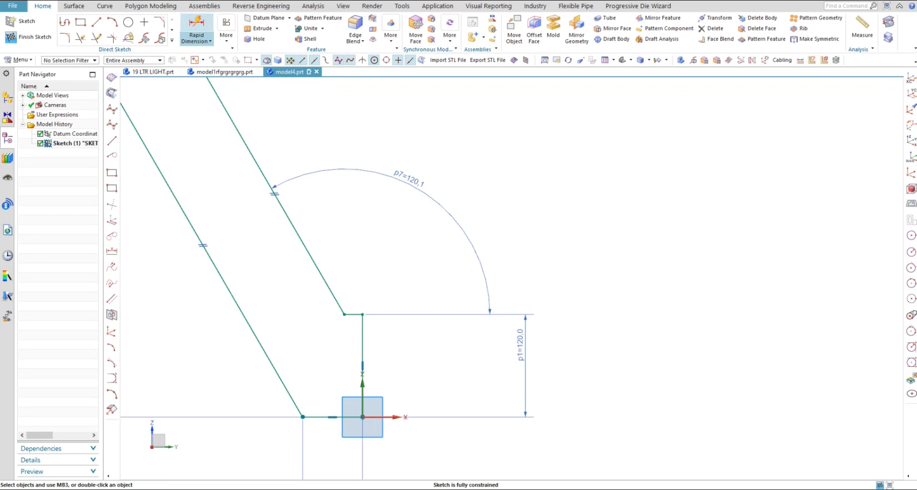
{"action": "left_click", "coordinate": [197, 29]}
{"action": "left_click", "coordinate": [341, 310]}
{"action": "left_click", "coordinate": [352, 314]}
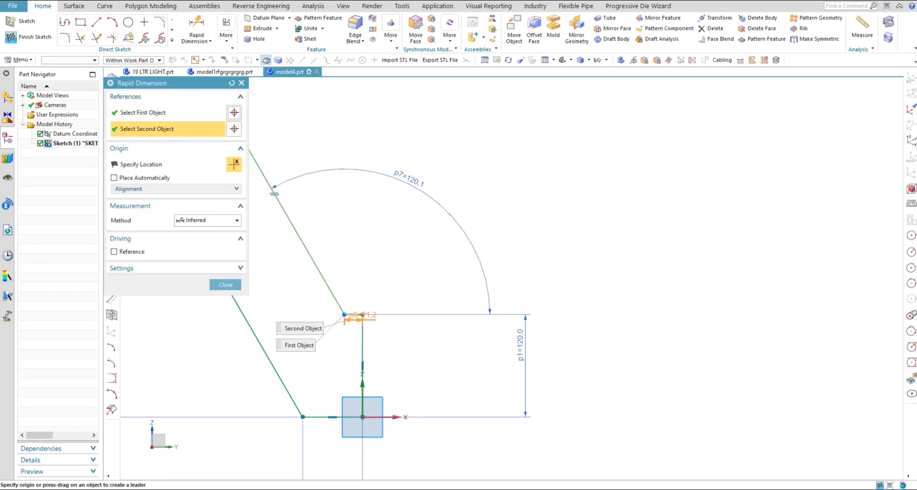
{"action": "left_click", "coordinate": [359, 282]}
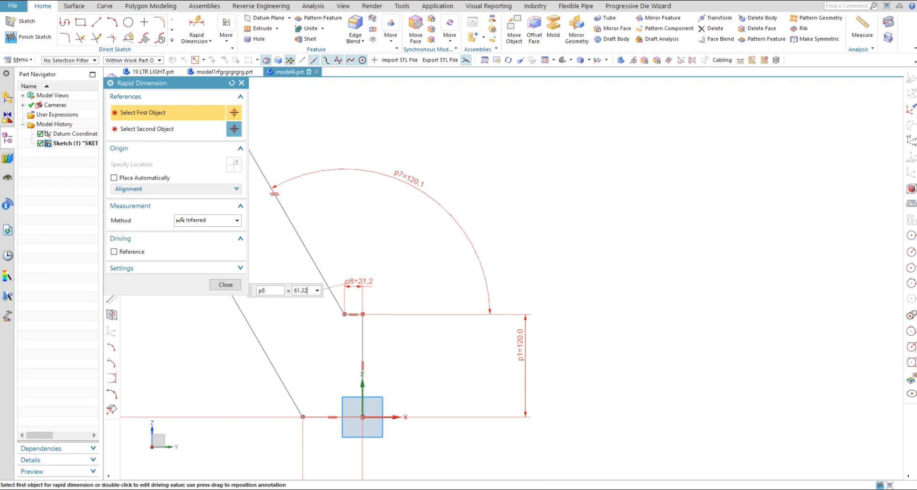
{"action": "key", "text": "Escape"}
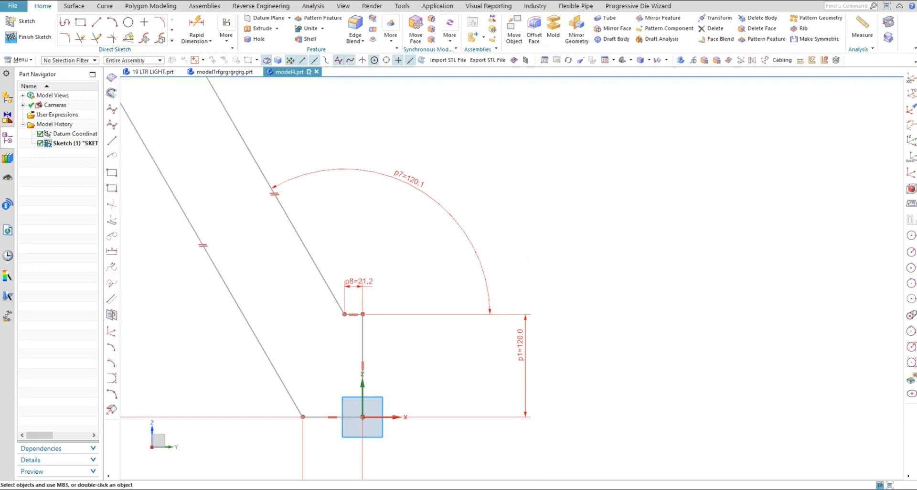
{"action": "key", "text": "ctrl+z"}
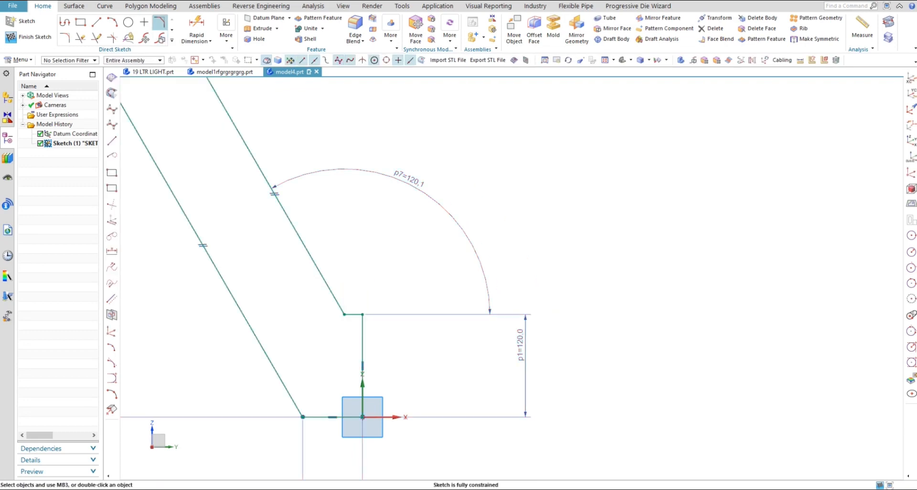
- Add a horizontal Rapid Dimension between the two endpoints of the short horizontal line above the origin
{"action": "left_click", "coordinate": [197, 28]}
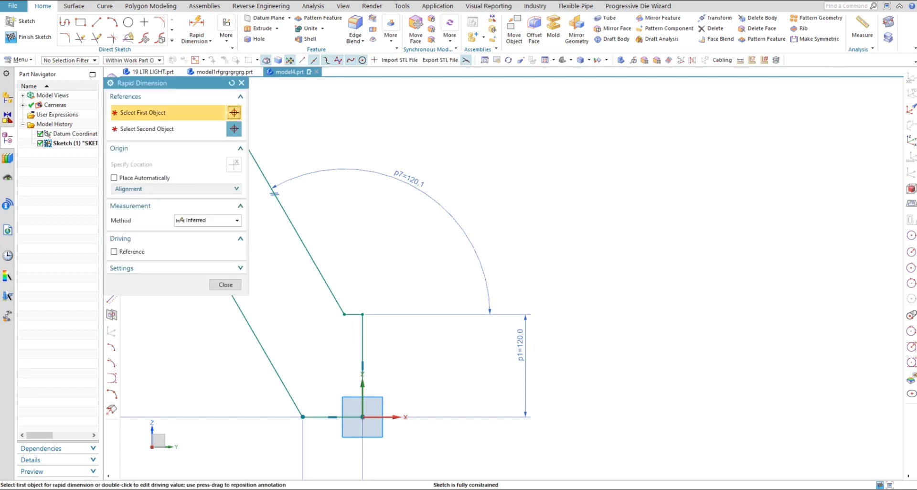
{"action": "scroll", "coordinate": [431, 294], "scroll_direction": "down", "scroll_amount": 2}
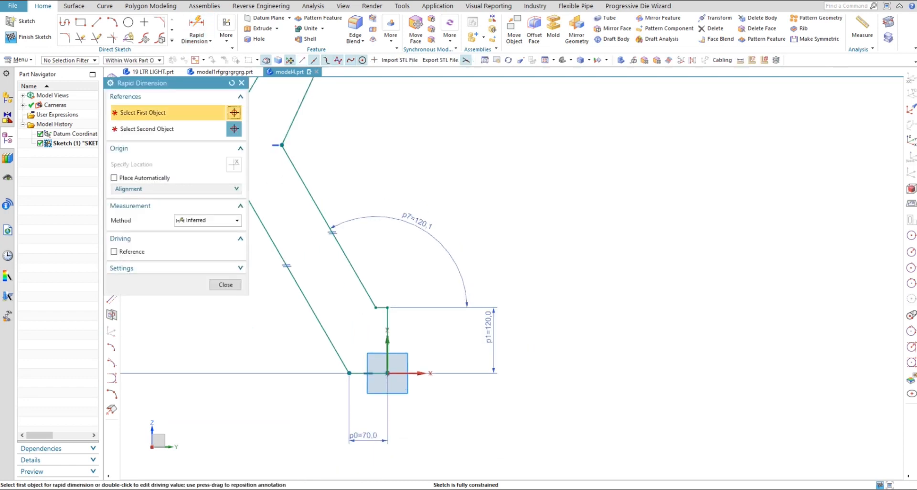
{"action": "left_click", "coordinate": [387, 315]}
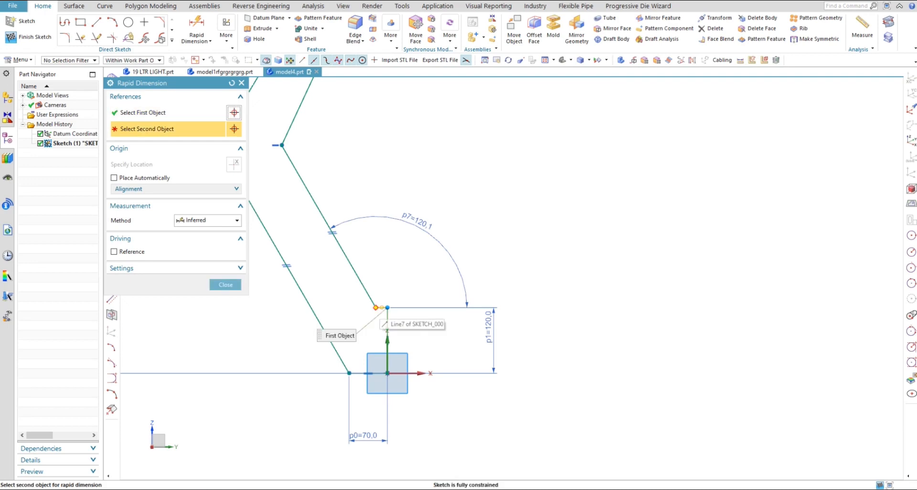
{"action": "left_click", "coordinate": [376, 307]}
{"action": "left_click", "coordinate": [381, 283]}
{"action": "key", "text": "Escape"}
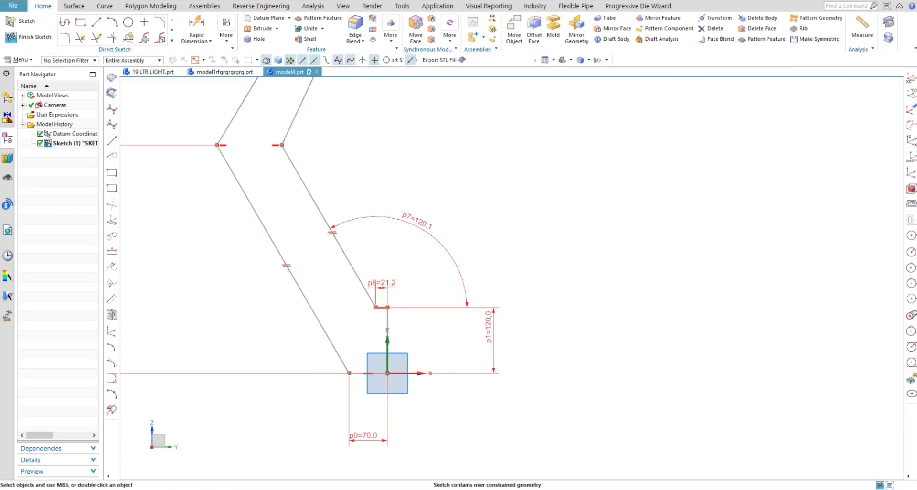
- Remove the parallel constraint between the lower slanted lines and set the short horizontal line's width to 61.3 mm
{"action": "right_click", "coordinate": [332, 233]}
{"action": "left_click", "coordinate": [365, 271]}
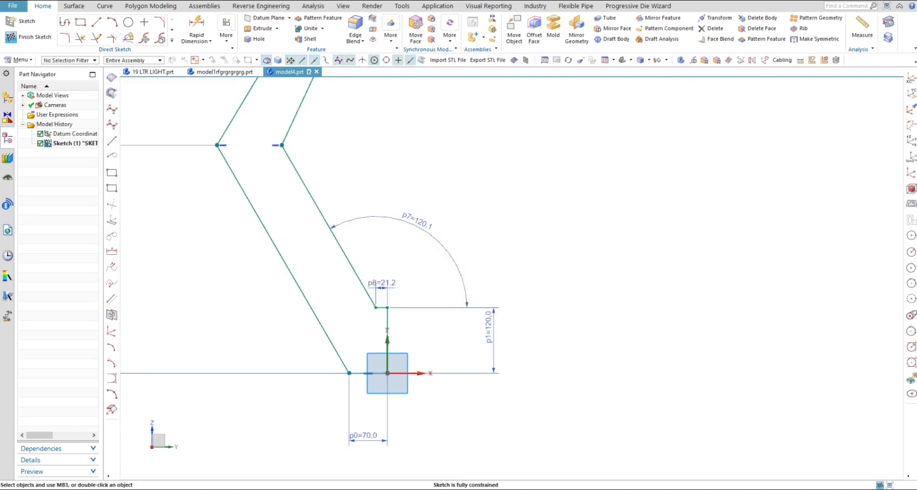
{"action": "double_click", "coordinate": [382, 283]}
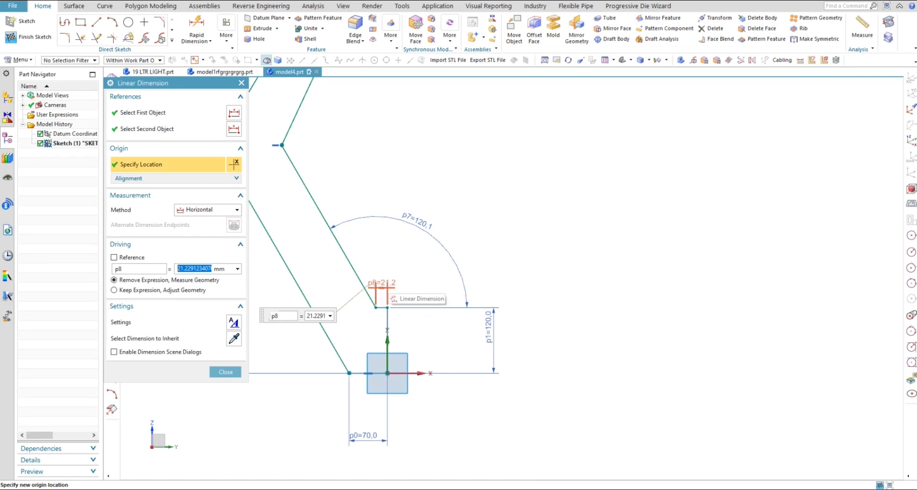
{"action": "type", "text": "11"}
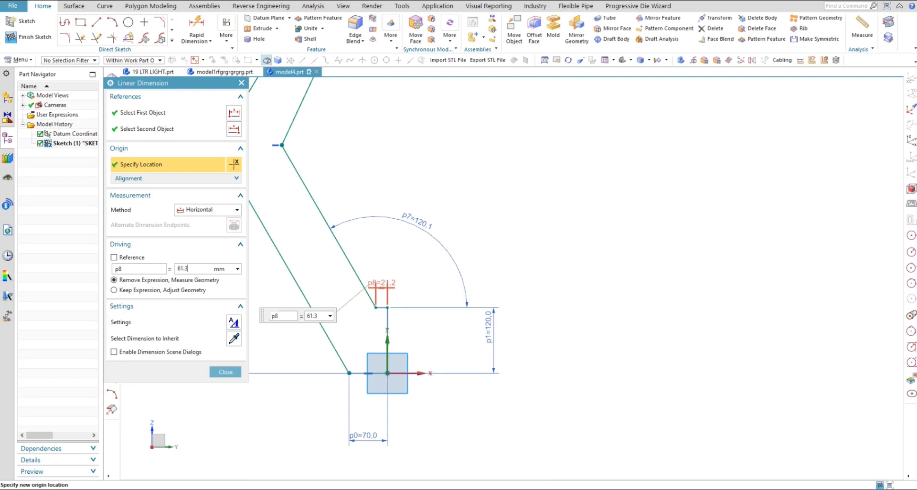
{"action": "key", "text": "Return"}
{"action": "key", "text": "Return"}
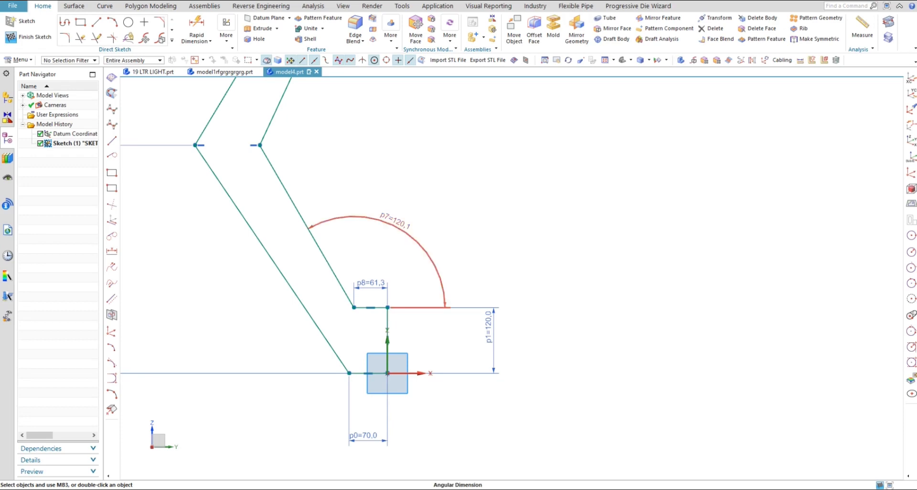
- Set the angle between the lower inner slanted line and the short horizontal line to 110°
{"action": "double_click", "coordinate": [395, 221]}
{"action": "type", "text": "110"}
{"action": "key", "text": "Return"}
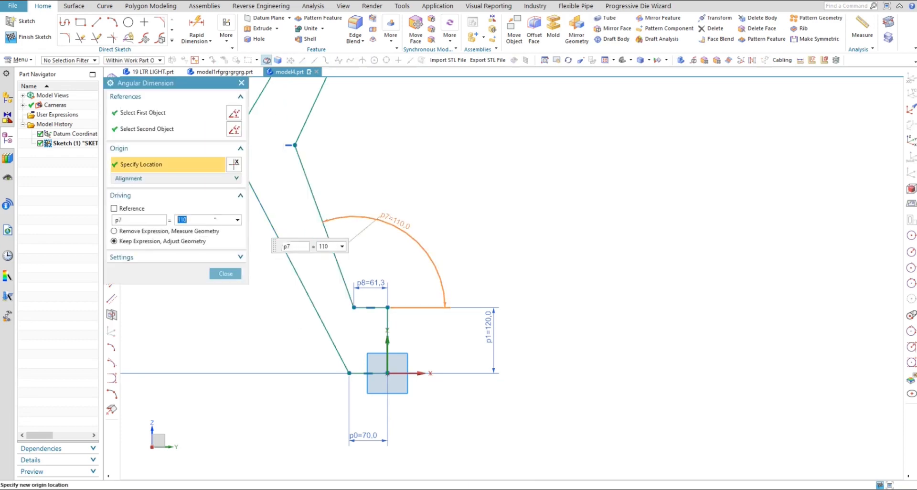
{"action": "key", "text": "Return"}
- Reposition the overall height dimension, the two upper angular dimensions and the top width dimension clear of the profile
{"action": "scroll", "coordinate": [408, 329], "scroll_direction": "down", "scroll_amount": 4}
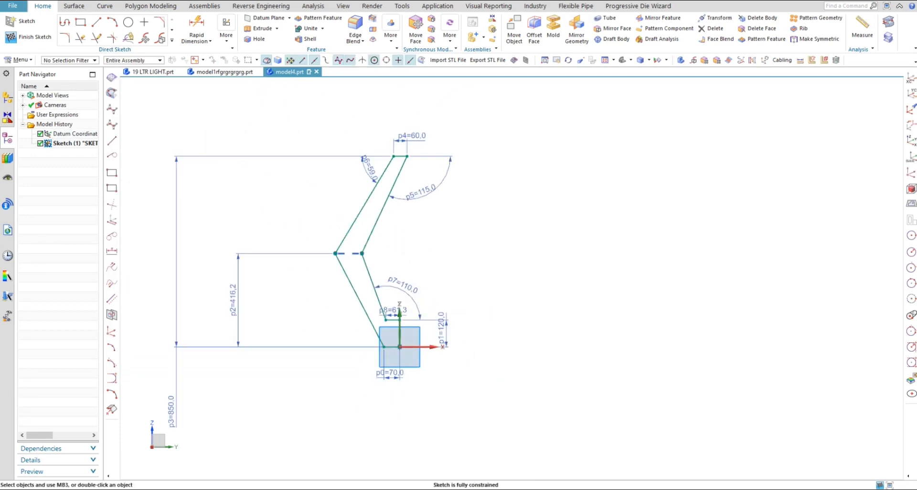
{"action": "scroll", "coordinate": [387, 259], "scroll_direction": "up", "scroll_amount": 1}
{"action": "scroll", "coordinate": [369, 260], "scroll_direction": "down", "scroll_amount": 1}
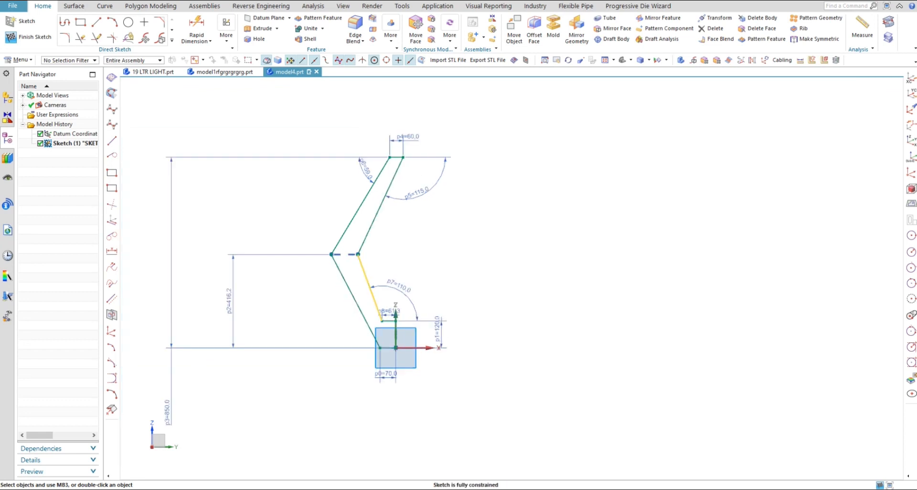
{"action": "mouse_move", "coordinate": [368, 261]}
{"action": "middle_mouse_down"}
{"action": "mouse_move", "coordinate": [406, 264]}
{"action": "mouse_move", "coordinate": [366, 271]}
{"action": "middle_mouse_up"}
{"action": "key", "text": "F8"}
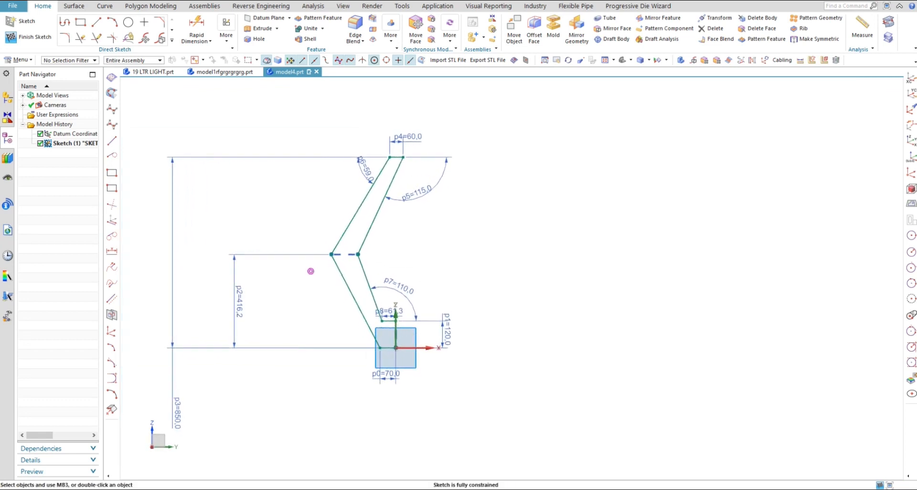
{"action": "left_click_drag", "start_coordinate": [168, 412], "coordinate": [192, 253]}
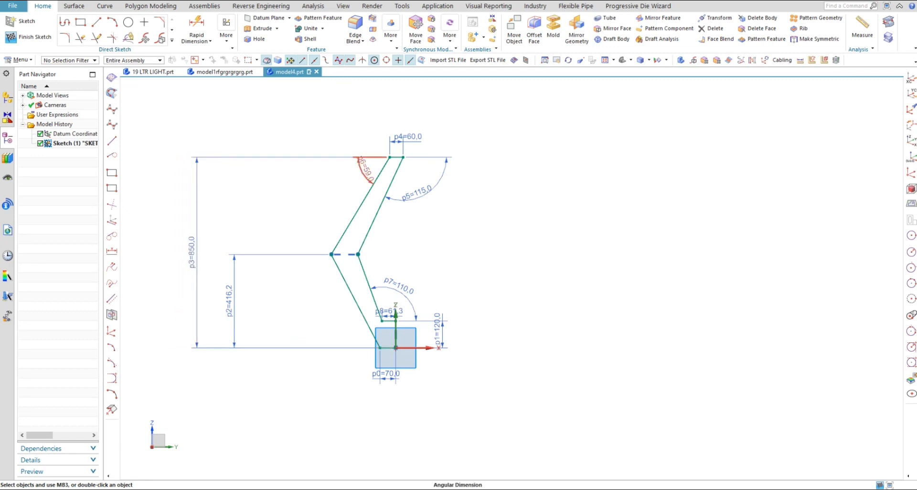
{"action": "left_click_drag", "start_coordinate": [367, 169], "coordinate": [331, 187]}
{"action": "left_click_drag", "start_coordinate": [417, 193], "coordinate": [432, 213]}
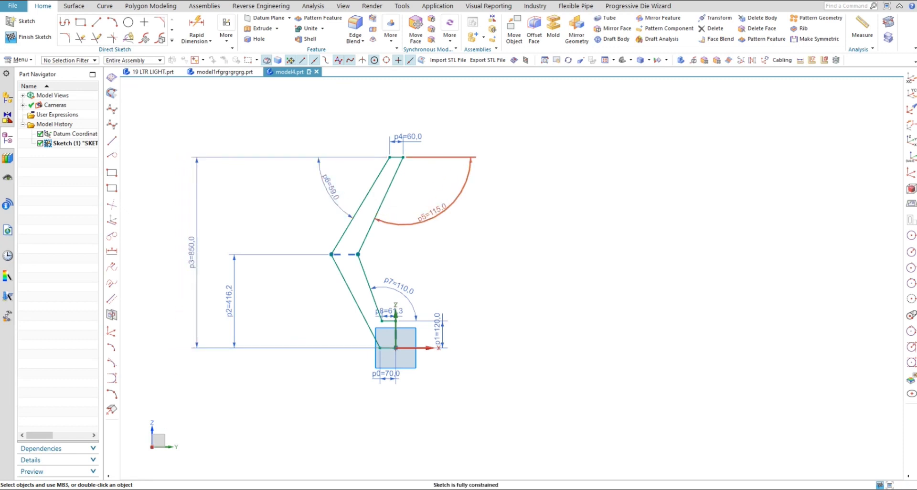
{"action": "left_click_drag", "start_coordinate": [407, 136], "coordinate": [408, 119]}
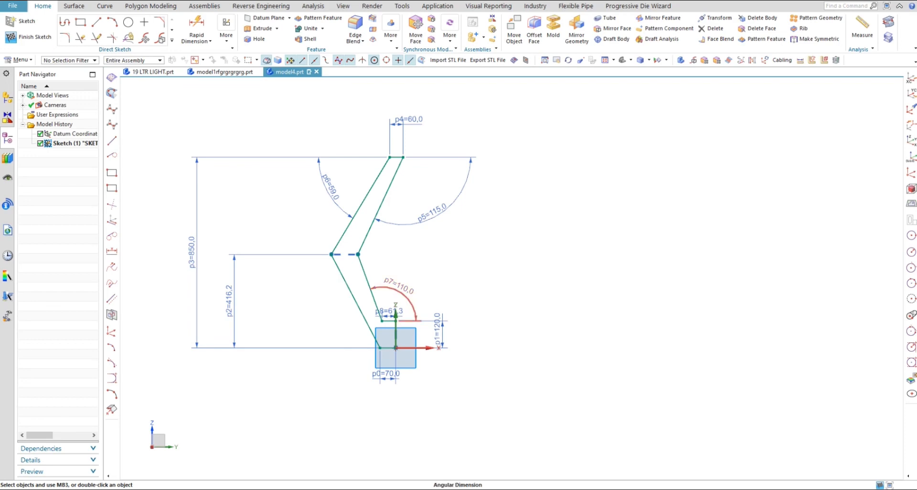
- Spread out the lower angular dimension, the short line's width, the 120 mm height and the base width dimensions around the origin
{"action": "left_click_drag", "start_coordinate": [399, 286], "coordinate": [430, 268]}
{"action": "left_click_drag", "start_coordinate": [389, 311], "coordinate": [421, 293]}
{"action": "left_click_drag", "start_coordinate": [437, 330], "coordinate": [475, 368]}
{"action": "left_click_drag", "start_coordinate": [386, 373], "coordinate": [407, 393]}
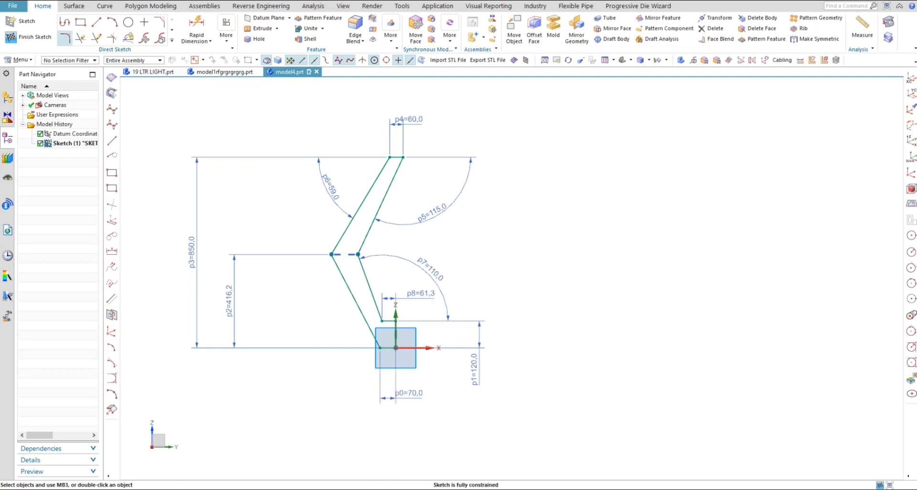
- Fillet the profile's middle bend with radius 100 mm on the outer corner and 80 mm on the inner corner
{"action": "left_click", "coordinate": [64, 38]}
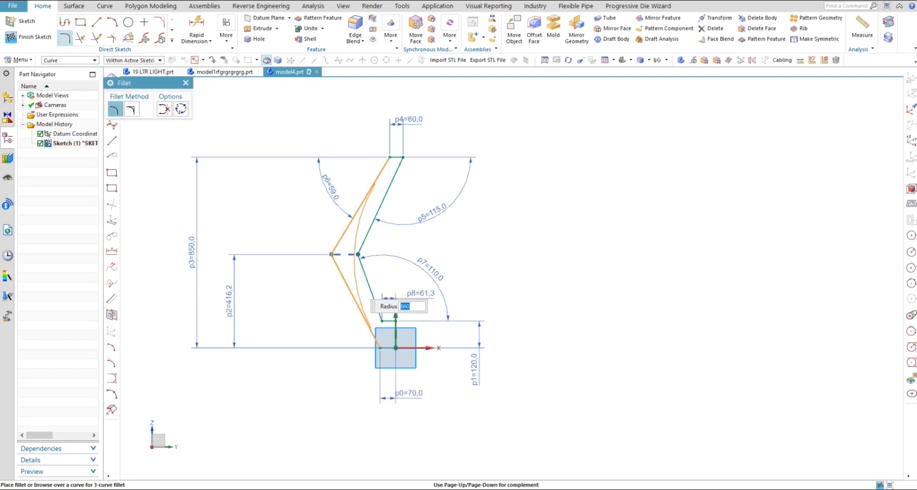
{"action": "type", "text": "100"}
{"action": "key", "text": "Return"}
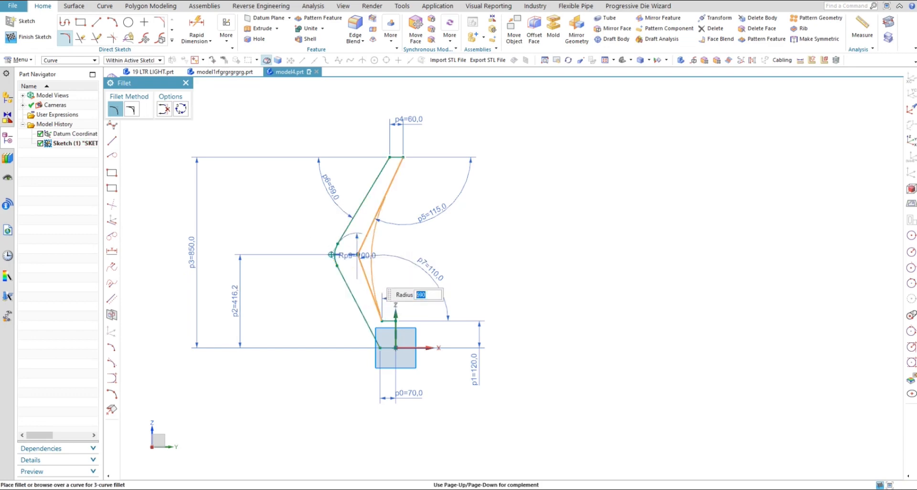
{"action": "type", "text": "80"}
{"action": "key", "text": "Return"}
{"action": "key", "text": "Escape"}
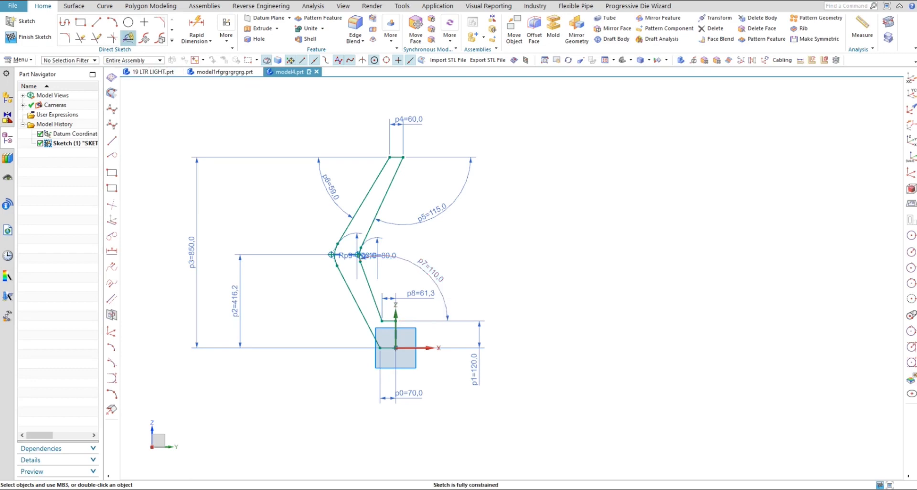
- Fillet the two lower corners of the profile, where the slanted lines meet the short horizontal lines, with radius 30 mm
{"action": "left_click", "coordinate": [64, 37]}
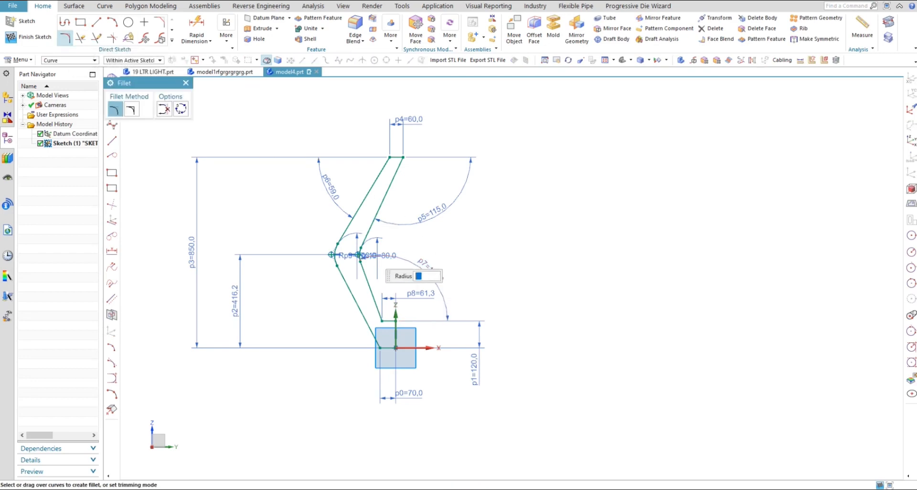
{"action": "scroll", "coordinate": [391, 331], "scroll_direction": "up", "scroll_amount": 2}
{"action": "scroll", "coordinate": [396, 331], "scroll_direction": "up", "scroll_amount": 1}
{"action": "left_click", "coordinate": [396, 309]}
{"action": "left_click", "coordinate": [362, 286]}
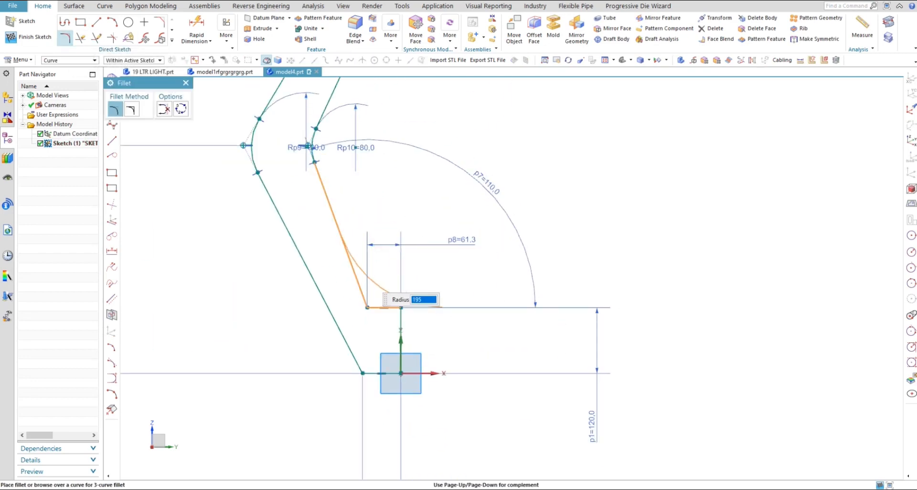
{"action": "key", "text": "Return"}
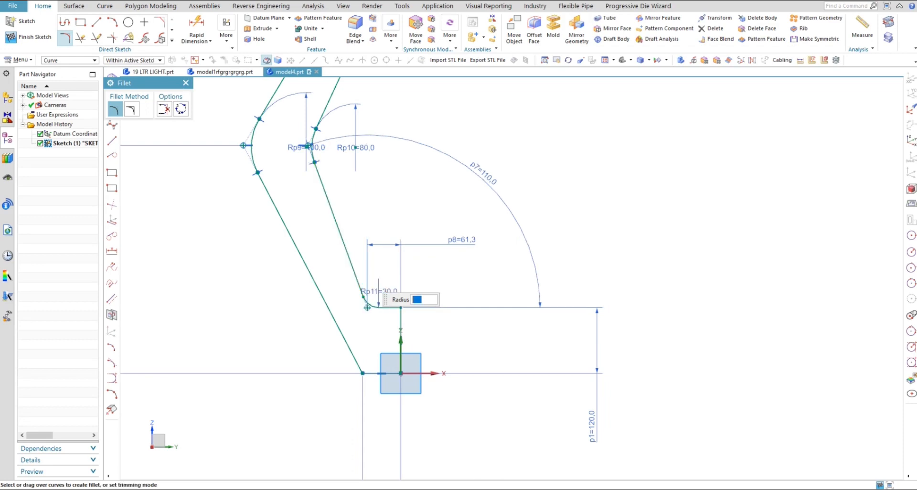
{"action": "left_click", "coordinate": [378, 375]}
{"action": "left_click", "coordinate": [356, 360]}
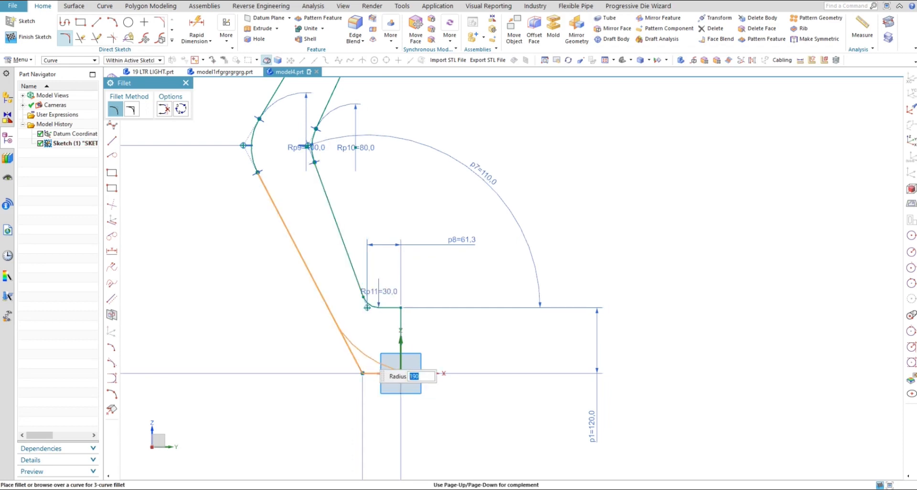
{"action": "key", "text": "Return"}
{"action": "key", "text": "Escape"}
{"action": "scroll", "coordinate": [418, 317], "scroll_direction": "down", "scroll_amount": 4}
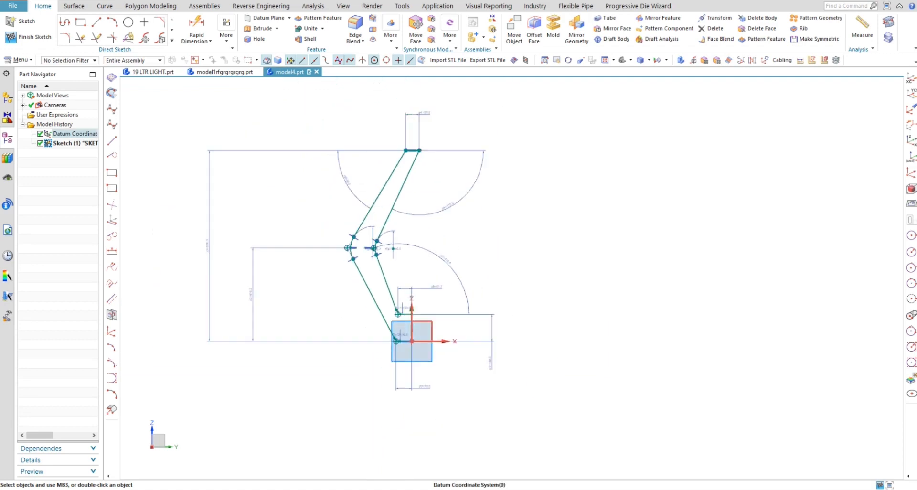
- Finish the profile sketch and return to the 3D model
{"action": "middle_click_drag", "start_coordinate": [418, 319], "coordinate": [477, 332]}
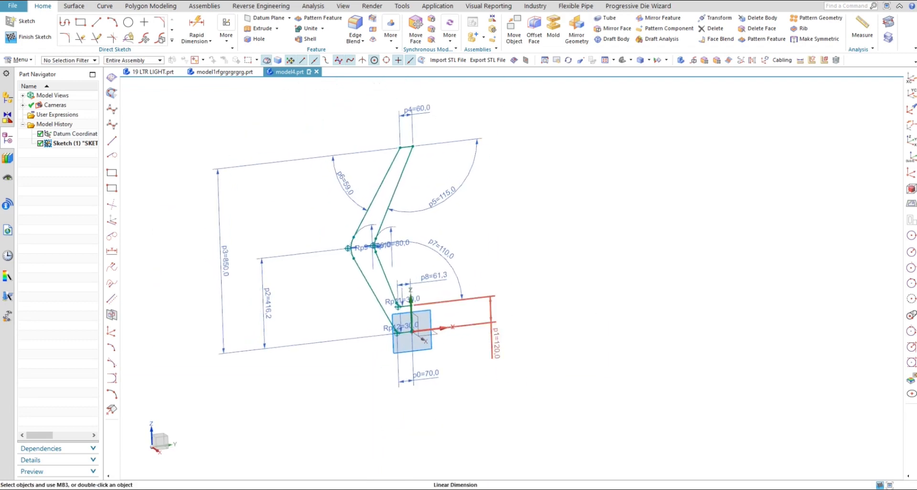
{"action": "key", "text": "ctrl+q"}
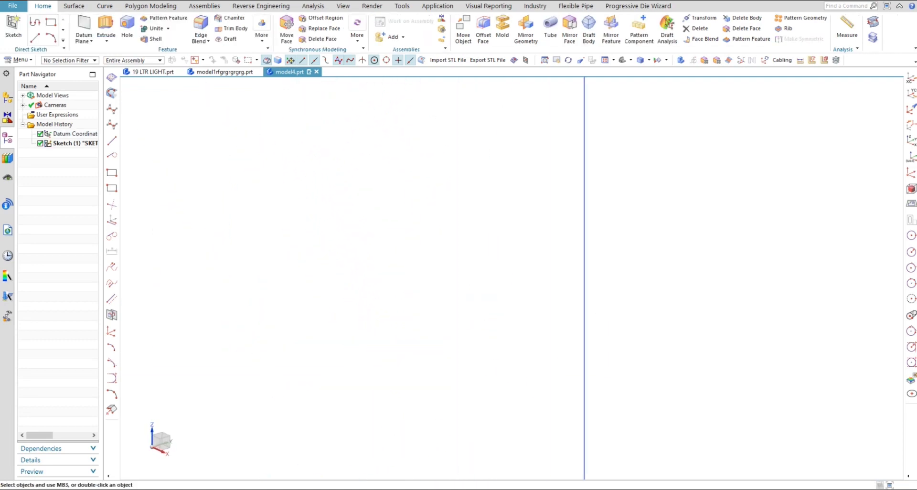
{"action": "scroll", "coordinate": [330, 286], "scroll_direction": "down", "scroll_amount": 3}
{"action": "scroll", "coordinate": [431, 380], "scroll_direction": "down", "scroll_amount": 10}
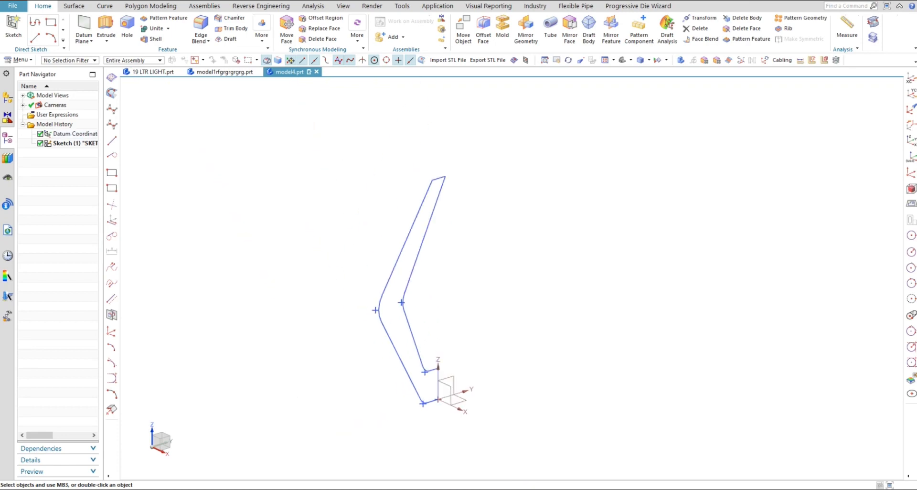
- Extrude the bent profile sketch as a solid with a symmetric limit of 450/2 mm to each side
{"action": "left_click", "coordinate": [106, 24]}
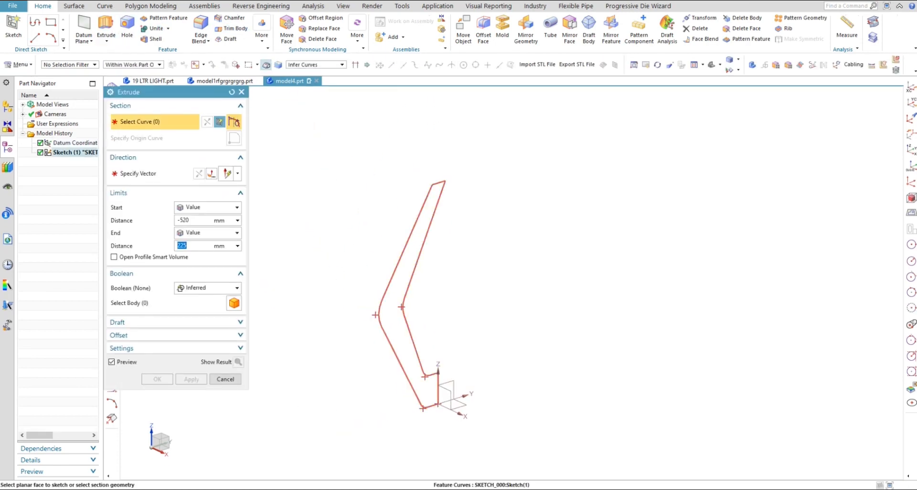
{"action": "left_click", "coordinate": [75, 153]}
{"action": "key", "text": "Tab"}
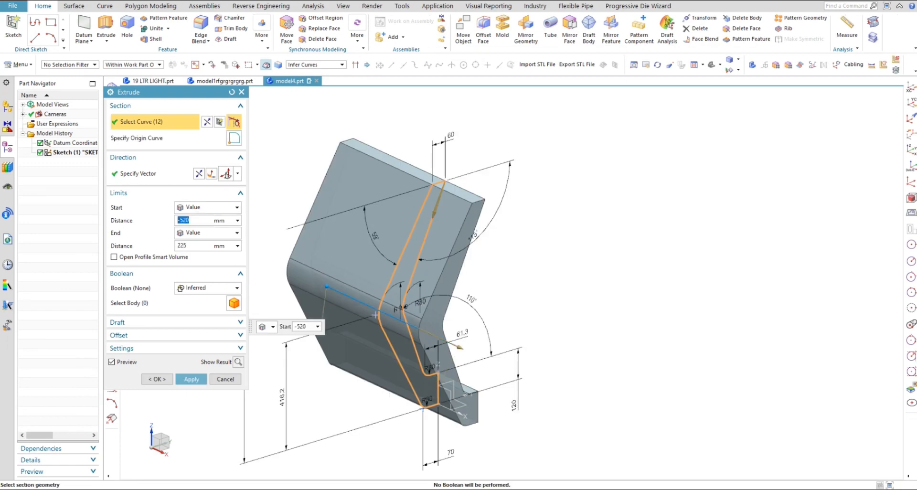
{"action": "type", "text": "0"}
{"action": "key", "text": "Return"}
{"action": "key", "text": "Tab"}
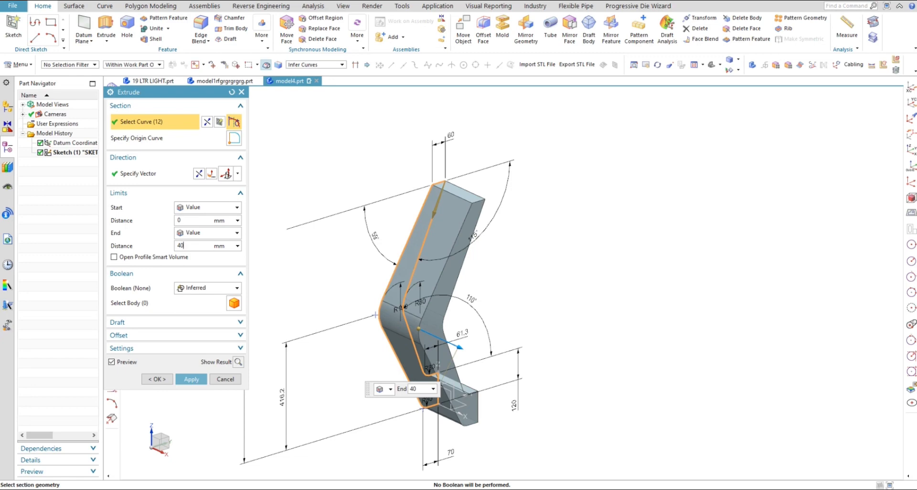
{"action": "type", "text": "450"}
{"action": "key", "text": "Return"}
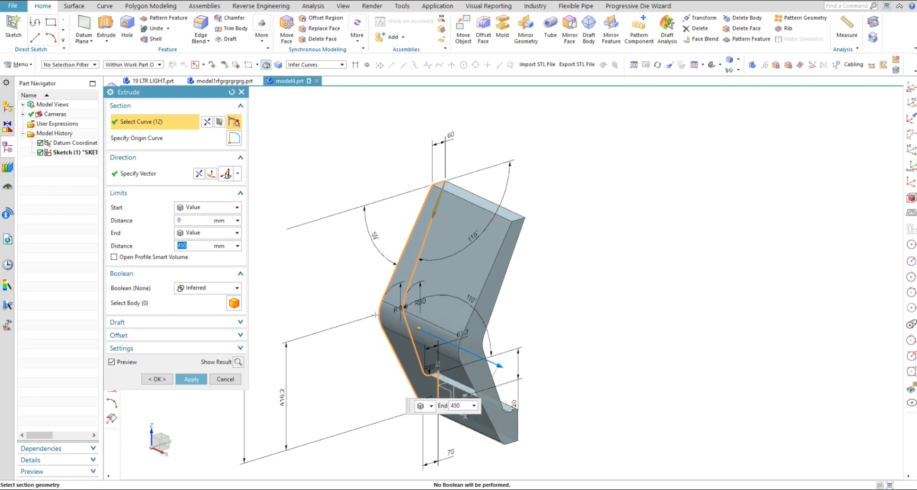
{"action": "type", "text": "/2"}
{"action": "key", "text": "Return"}
{"action": "left_click", "coordinate": [208, 207]}
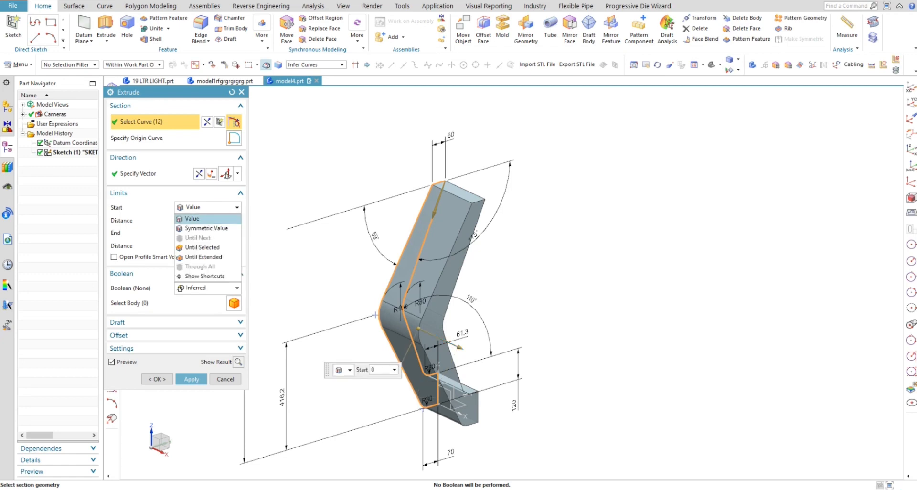
{"action": "left_click", "coordinate": [207, 228]}
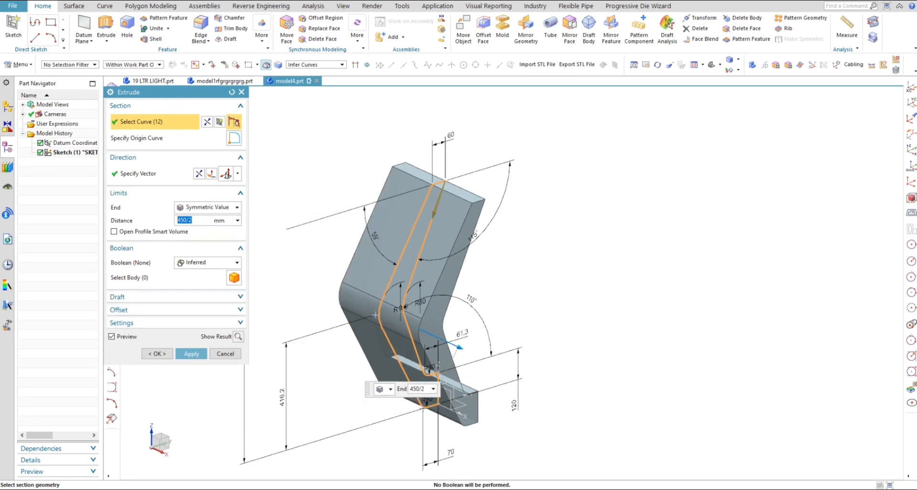
{"action": "left_click", "coordinate": [157, 354]}
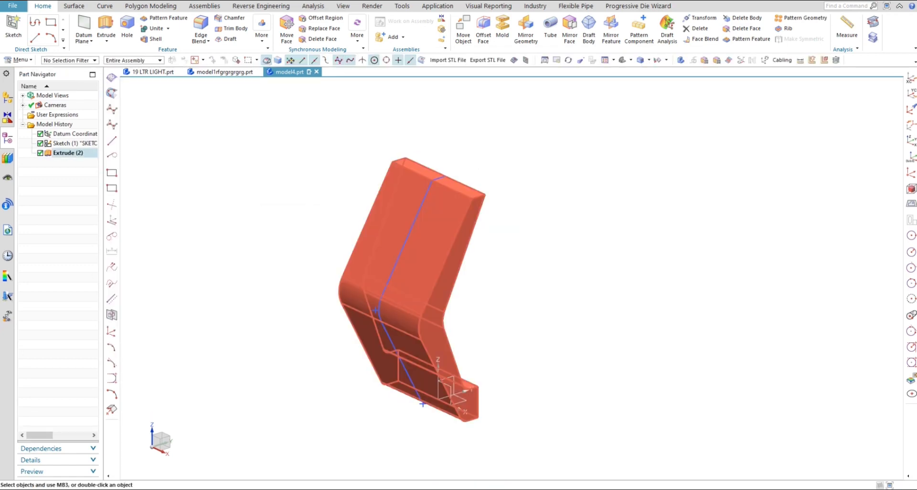
- Hide the profile sketch so only the extruded body is displayed
{"action": "left_click", "coordinate": [399, 256]}
{"action": "key", "text": "ctrl+b"}
{"action": "mouse_move", "coordinate": [400, 256]}
{"action": "middle_mouse_down"}
{"action": "mouse_move", "coordinate": [255, 234]}
{"action": "mouse_move", "coordinate": [277, 251]}
{"action": "middle_mouse_up"}
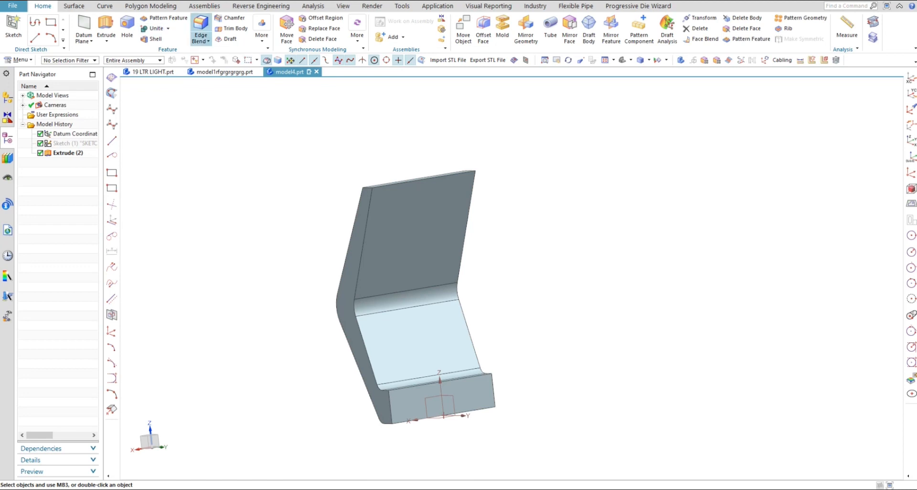
- Apply a 90 mm edge blend to the two upper corner edges of the extruded body
{"action": "left_click", "coordinate": [201, 25]}
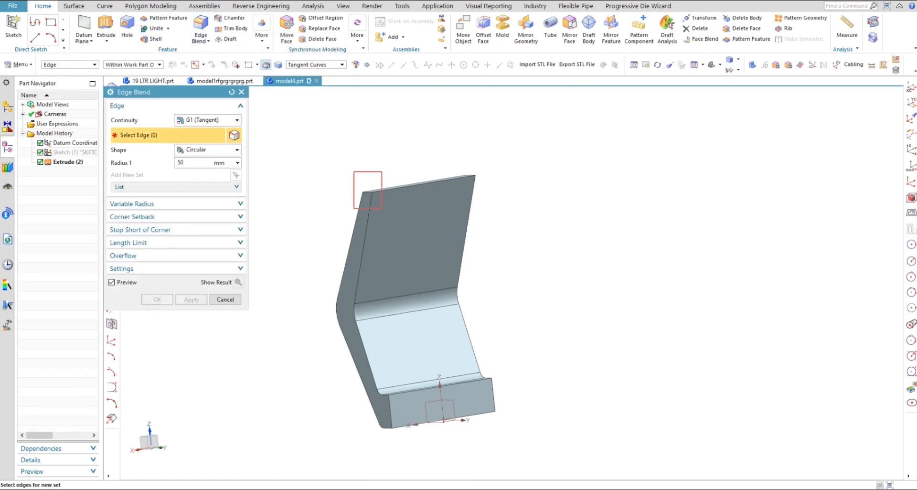
{"action": "left_click", "coordinate": [367, 191]}
{"action": "left_click", "coordinate": [465, 181]}
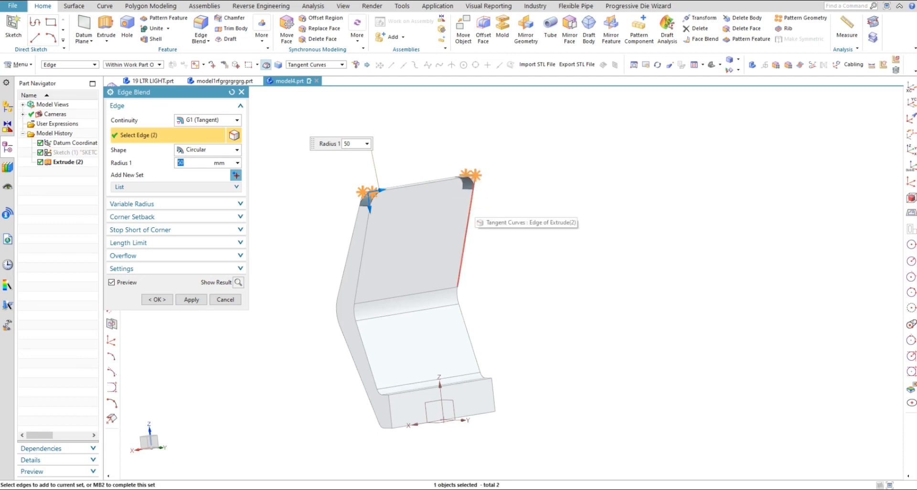
{"action": "type", "text": "90"}
{"action": "key", "text": "Return"}
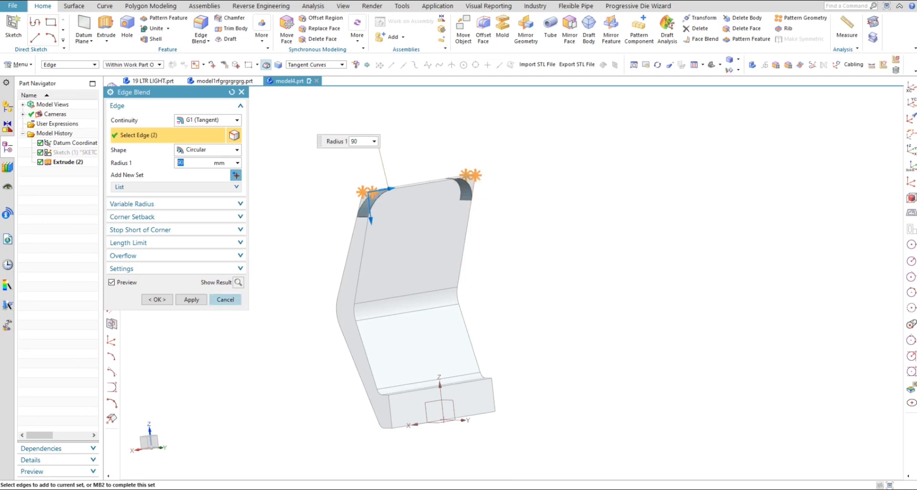
{"action": "left_click", "coordinate": [191, 300]}
- Apply a 50 mm edge blend to the two vertical edges of the front face at the body's base
{"action": "middle_click_drag", "start_coordinate": [334, 415], "coordinate": [424, 437]}
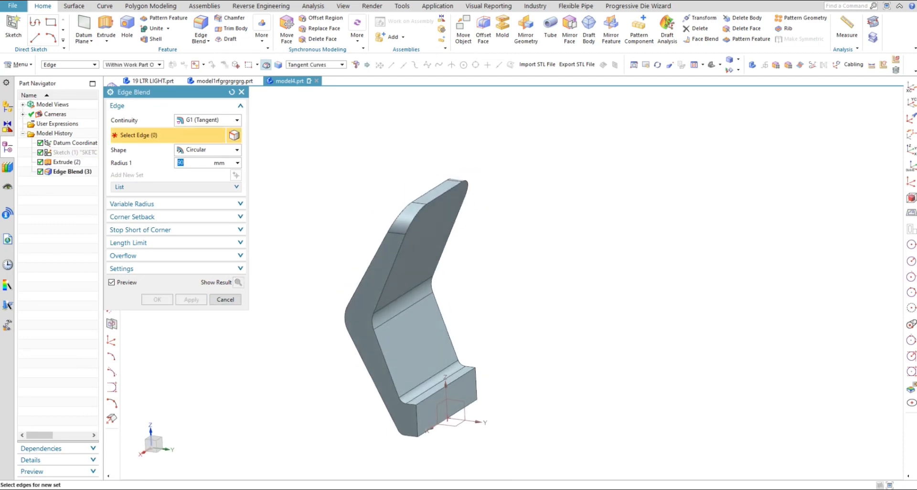
{"action": "scroll", "coordinate": [424, 437], "scroll_direction": "up", "scroll_amount": 2}
{"action": "left_click", "coordinate": [413, 414]}
{"action": "left_click", "coordinate": [505, 355]}
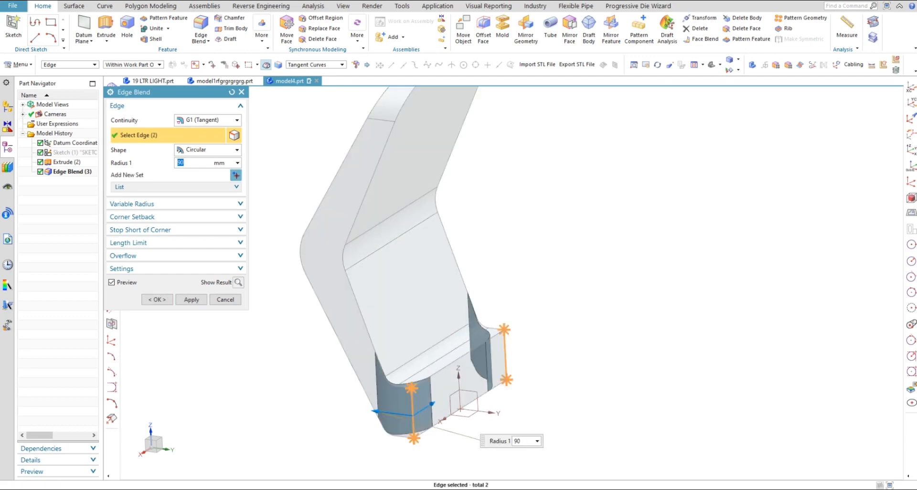
{"action": "type", "text": "50"}
{"action": "key", "text": "Return"}
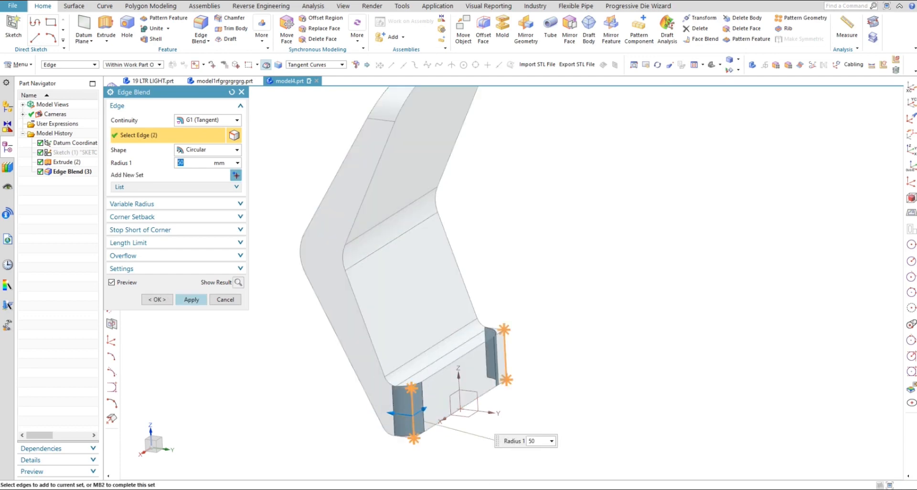
{"action": "middle_click", "coordinate": [420, 380]}
- Create an offset surface from the tangent chain of perimeter side faces at 15 mm, with the direction reversed toward the inside of the body
{"action": "scroll", "coordinate": [418, 380], "scroll_direction": "down", "scroll_amount": 4}
{"action": "middle_click_drag", "start_coordinate": [419, 381], "coordinate": [334, 353]}
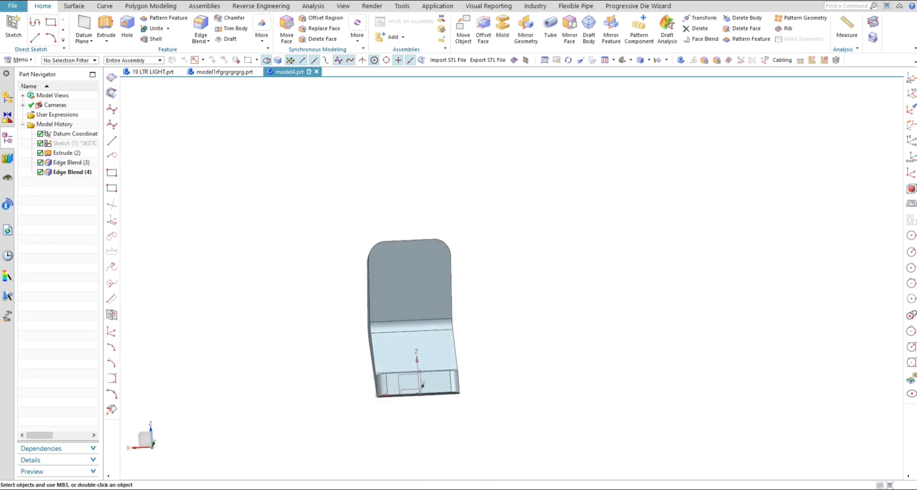
{"action": "key", "text": "F8"}
{"action": "middle_click_drag", "start_coordinate": [406, 330], "coordinate": [477, 356]}
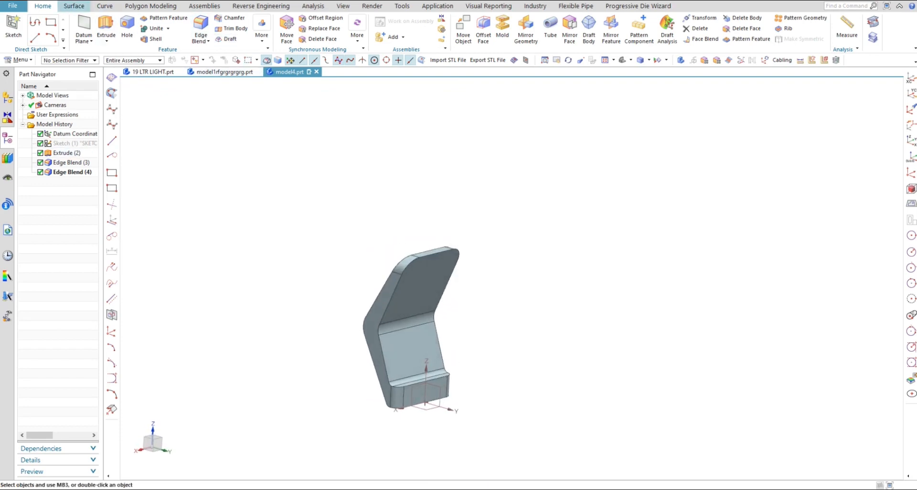
{"action": "left_click", "coordinate": [74, 6]}
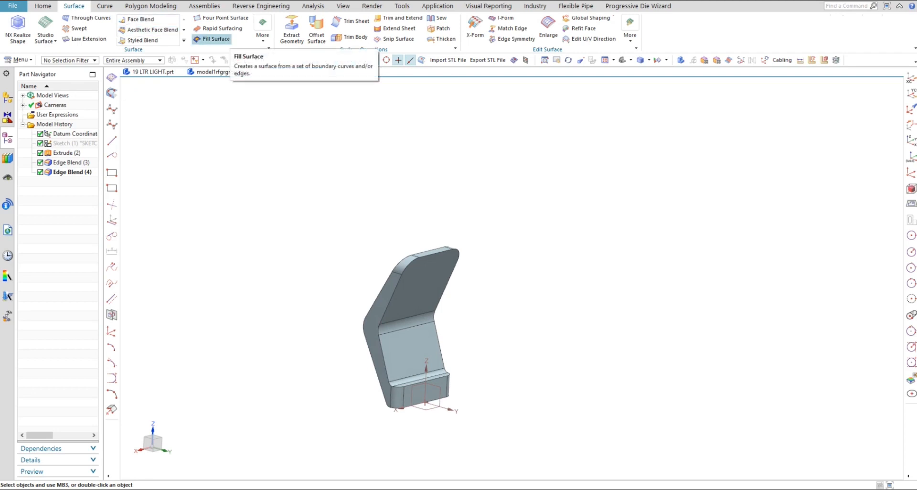
{"action": "left_click", "coordinate": [317, 29]}
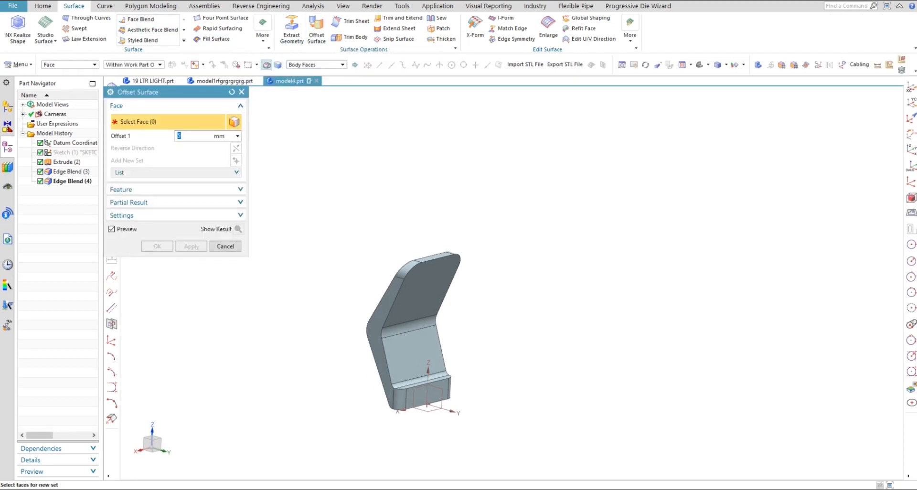
{"action": "left_click", "coordinate": [315, 64]}
{"action": "left_click", "coordinate": [306, 80]}
{"action": "scroll", "coordinate": [400, 268], "scroll_direction": "up", "scroll_amount": 3}
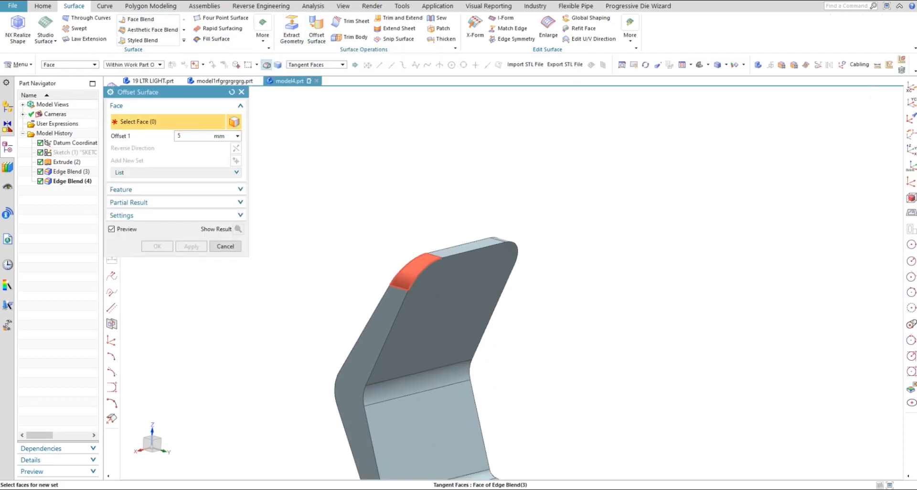
{"action": "left_click", "coordinate": [413, 271]}
{"action": "scroll", "coordinate": [394, 215], "scroll_direction": "down", "scroll_amount": 3}
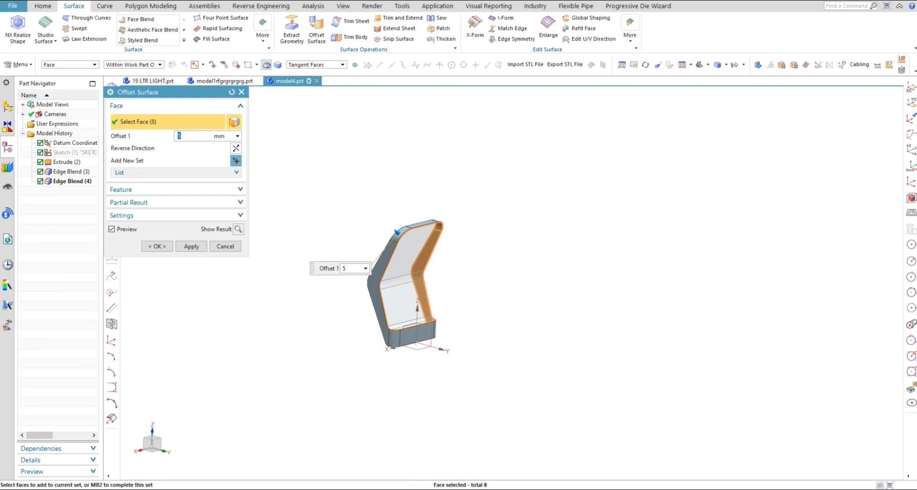
{"action": "key", "text": "Return"}
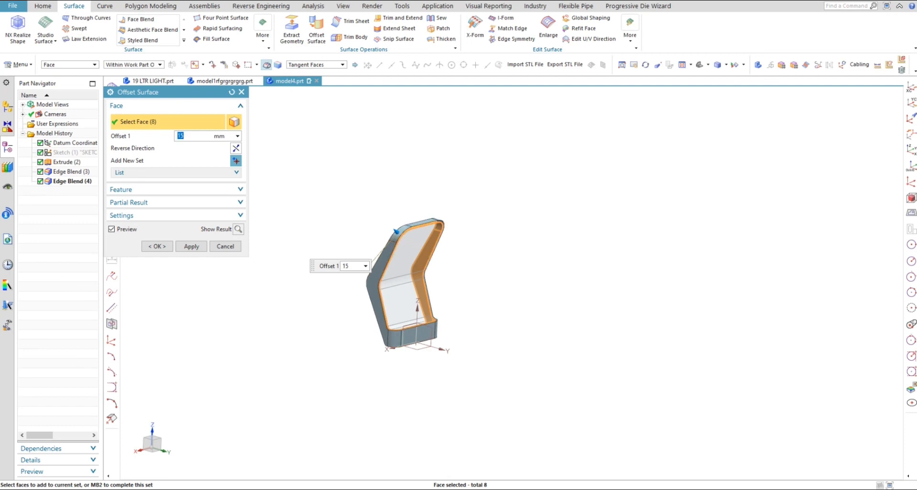
{"action": "left_click", "coordinate": [236, 148]}
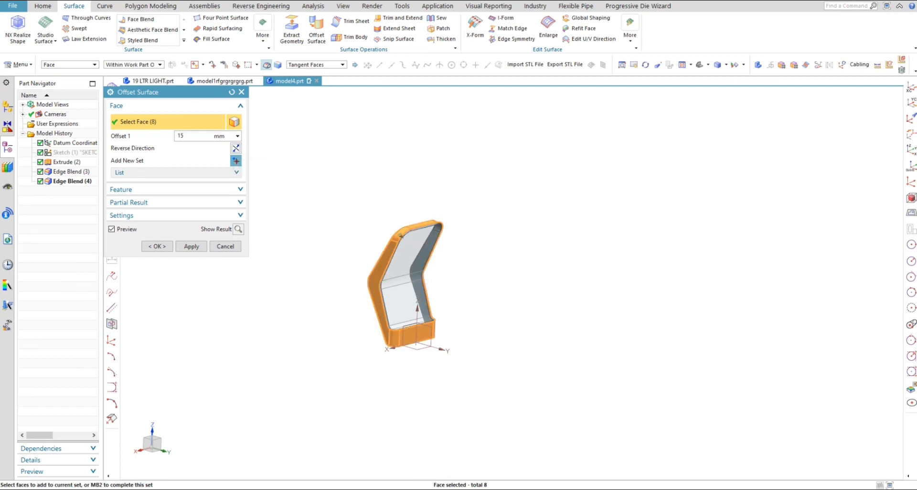
{"action": "left_click", "coordinate": [157, 247]}
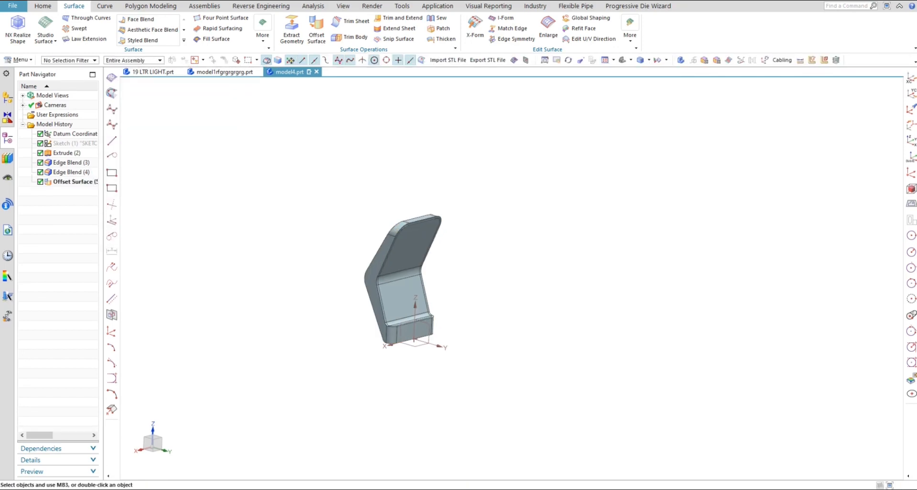
{"action": "middle_click_drag", "start_coordinate": [354, 286], "coordinate": [291, 277]}
{"action": "middle_click_drag", "start_coordinate": [292, 277], "coordinate": [305, 280]}
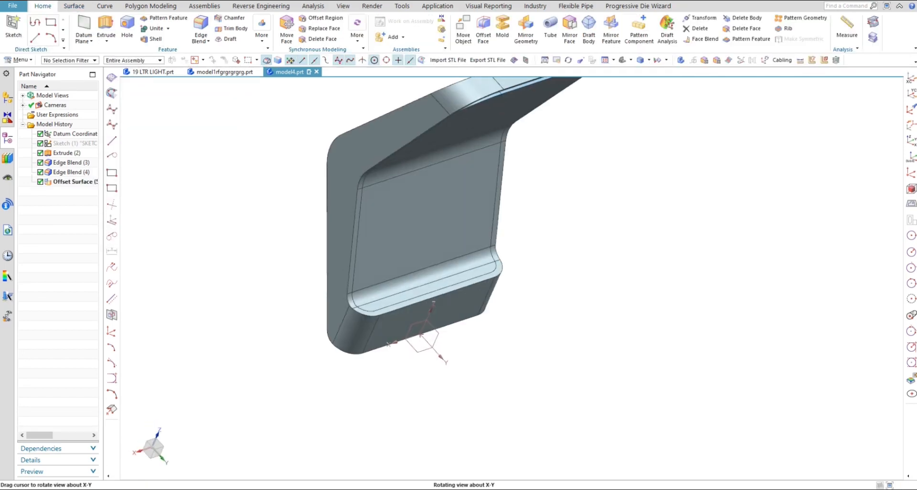
- Hide the solid body so that only the offset sheet is displayed
{"action": "middle_click_drag", "start_coordinate": [458, 277], "coordinate": [297, 277]}
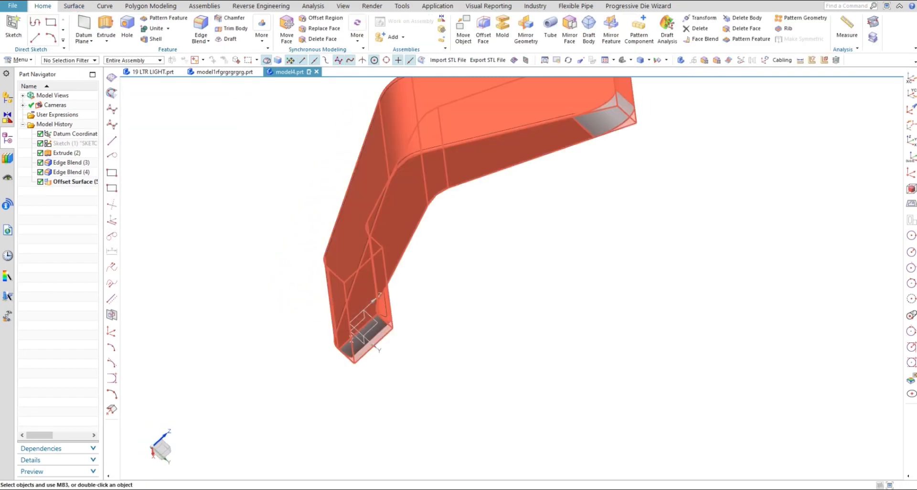
{"action": "middle_click_drag", "start_coordinate": [411, 191], "coordinate": [353, 186]}
{"action": "middle_click_drag", "start_coordinate": [372, 306], "coordinate": [373, 325]}
{"action": "scroll", "coordinate": [315, 334], "scroll_direction": "down", "scroll_amount": 3}
{"action": "key", "text": "ctrl+b"}
{"action": "left_click", "coordinate": [382, 316]}
{"action": "middle_click", "coordinate": [377, 306]}
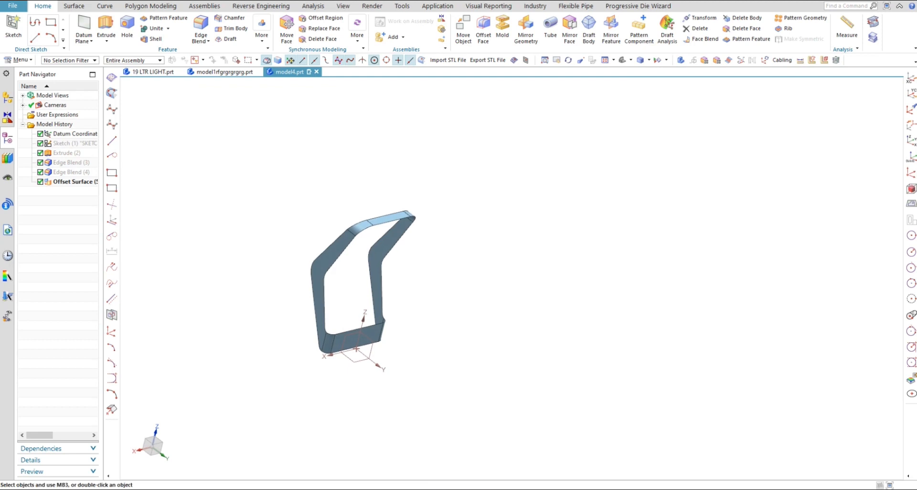
{"action": "left_click", "coordinate": [324, 28]}
{"action": "scroll", "coordinate": [402, 210], "scroll_direction": "up", "scroll_amount": 2}
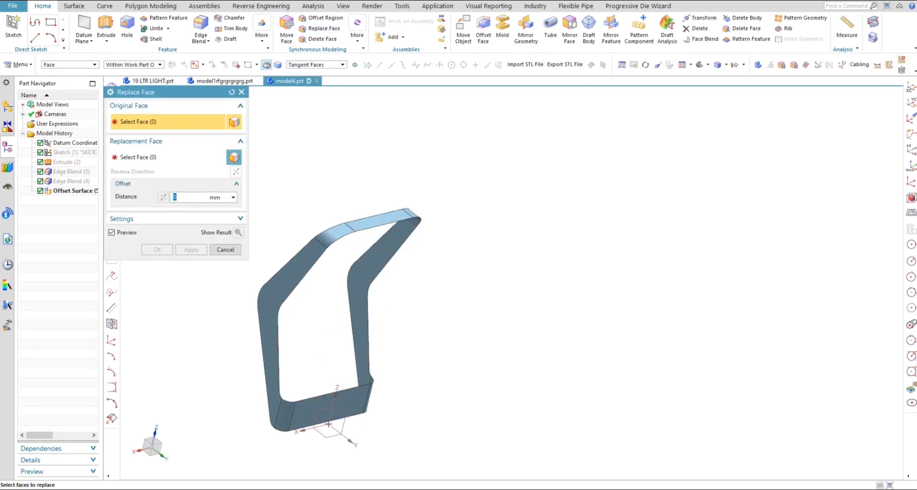
{"action": "left_click", "coordinate": [334, 65]}
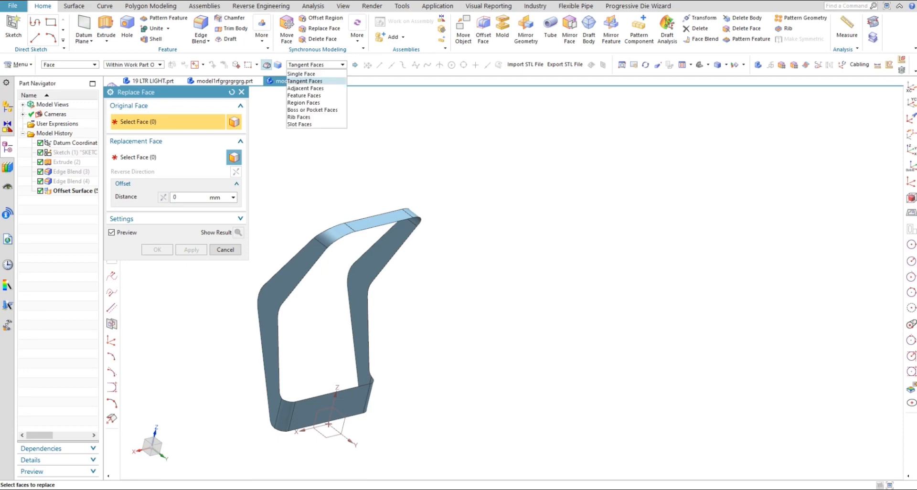
{"action": "left_click", "coordinate": [335, 65]}
{"action": "left_click", "coordinate": [324, 18]}
{"action": "scroll", "coordinate": [407, 232], "scroll_direction": "up", "scroll_amount": 3}
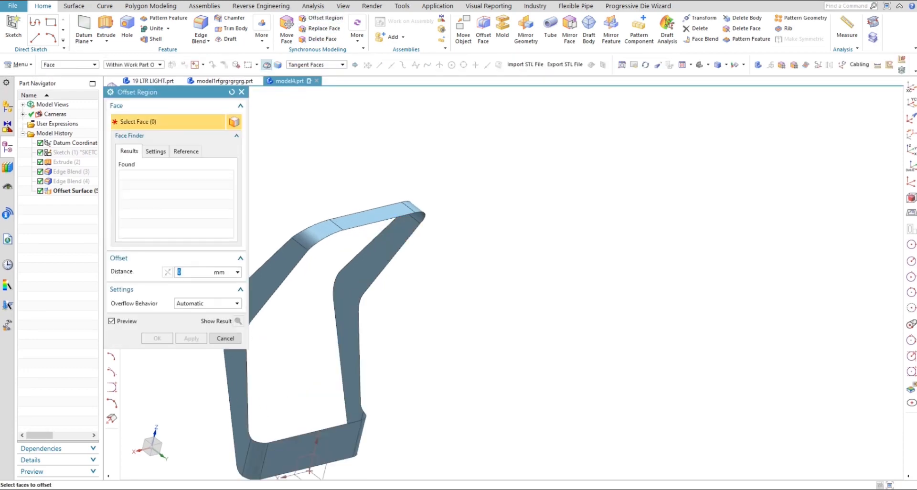
{"action": "key", "text": "Escape"}
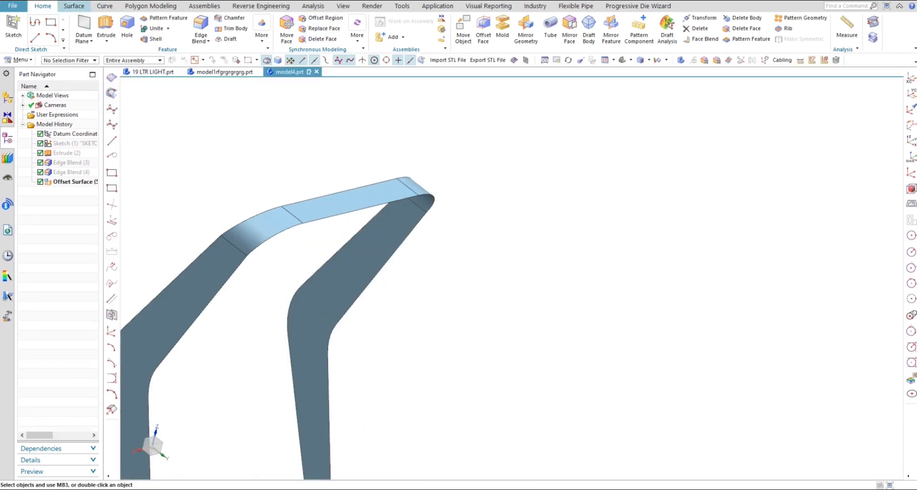
- Extend the original offset sheet by 80 mm along the complete tangent edge loop on its front side
{"action": "left_click", "coordinate": [74, 6]}
{"action": "left_click", "coordinate": [399, 28]}
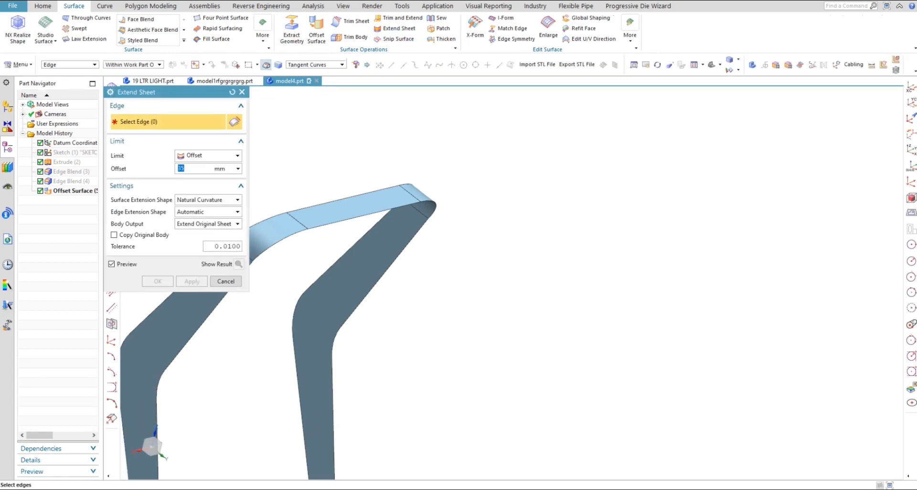
{"action": "left_click", "coordinate": [405, 206]}
{"action": "scroll", "coordinate": [426, 192], "scroll_direction": "down", "scroll_amount": 3}
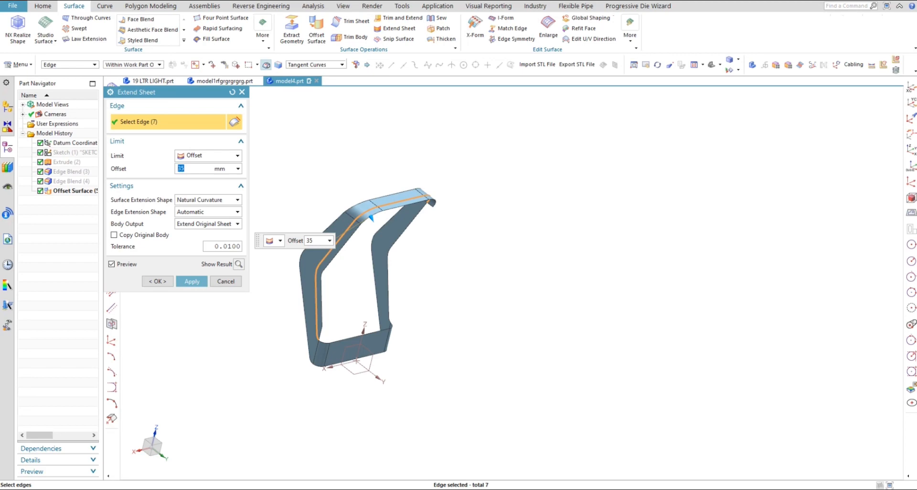
{"action": "left_click", "coordinate": [388, 287]}
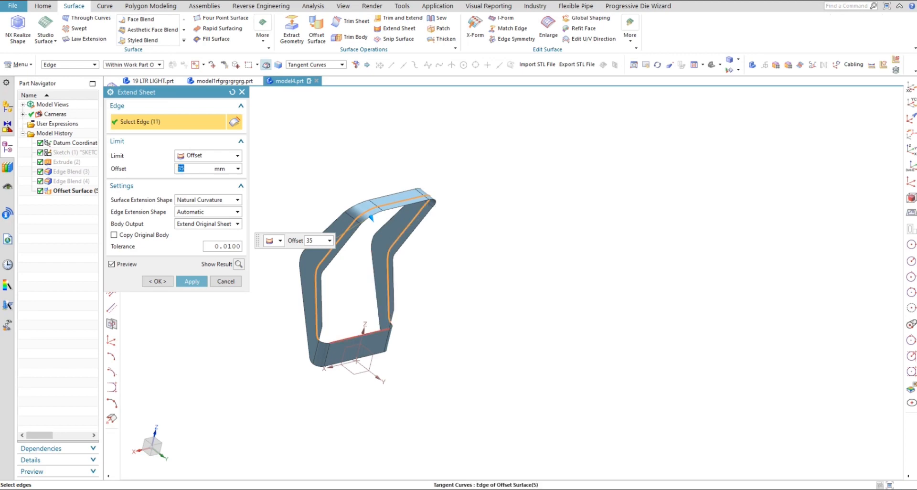
{"action": "left_click", "coordinate": [375, 334]}
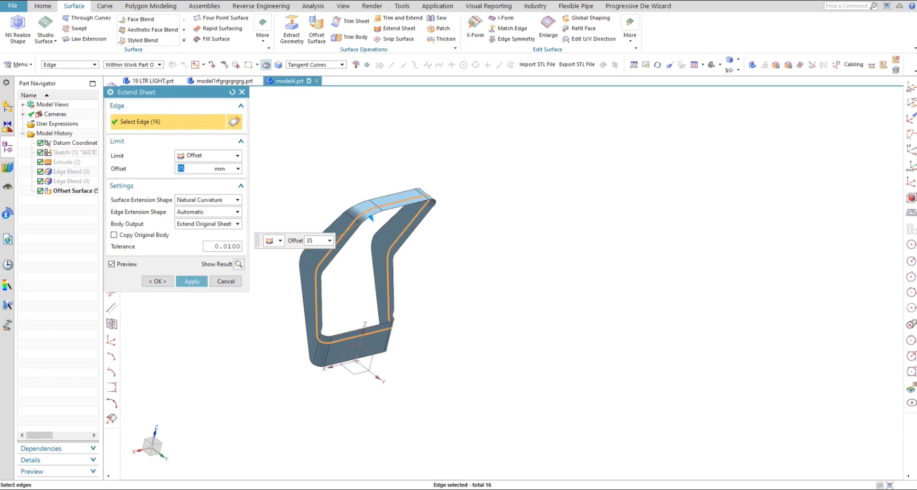
{"action": "left_click_drag", "start_coordinate": [371, 219], "coordinate": [376, 223]}
{"action": "middle_click", "coordinate": [376, 223]}
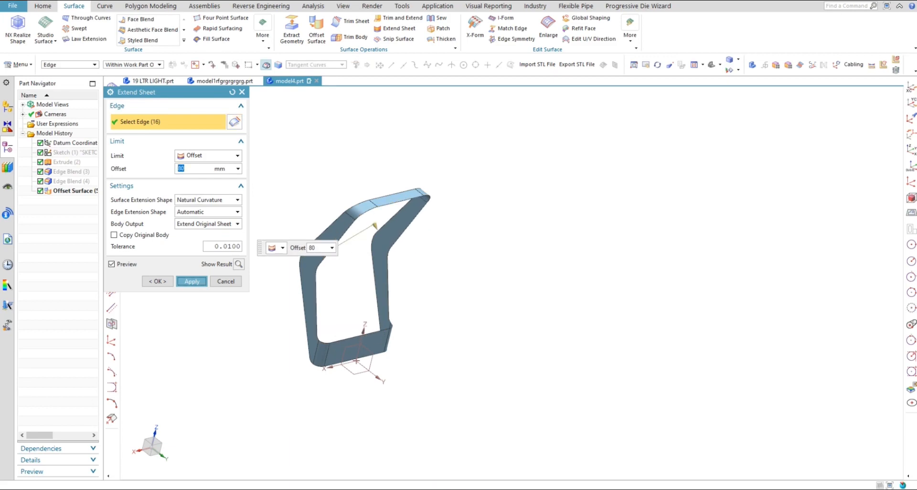
- Extend the opposite edge loop of the offset sheet by 80 mm with natural curvature, output as a new sheet
{"action": "middle_click_drag", "start_coordinate": [377, 230], "coordinate": [464, 262]}
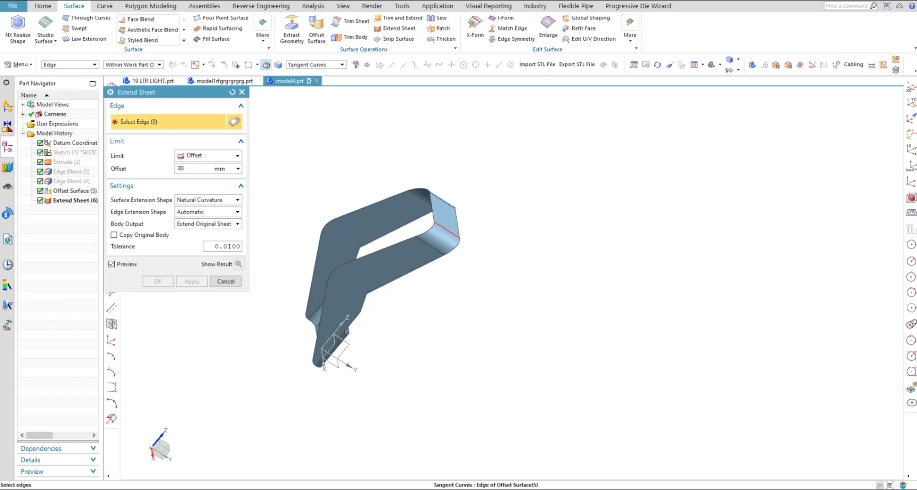
{"action": "left_click", "coordinate": [448, 238]}
{"action": "left_click", "coordinate": [448, 231], "text": "shift"}
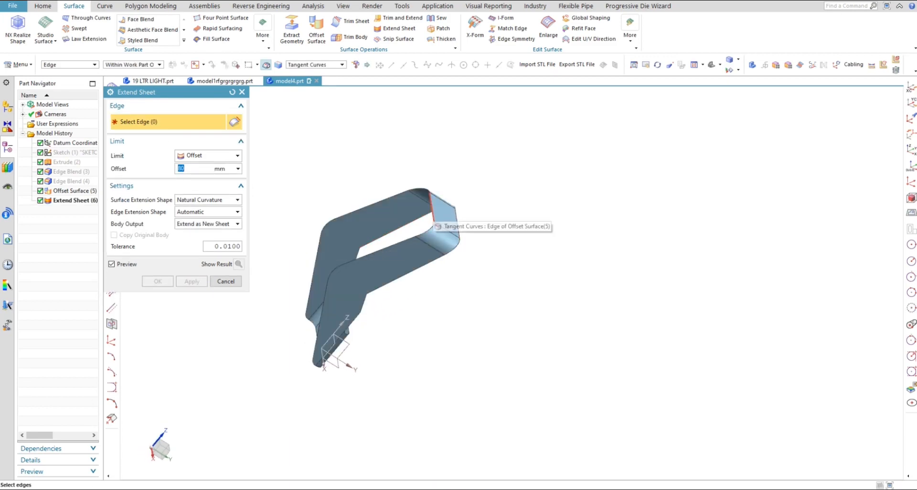
{"action": "left_click", "coordinate": [432, 212]}
{"action": "left_click", "coordinate": [372, 204]}
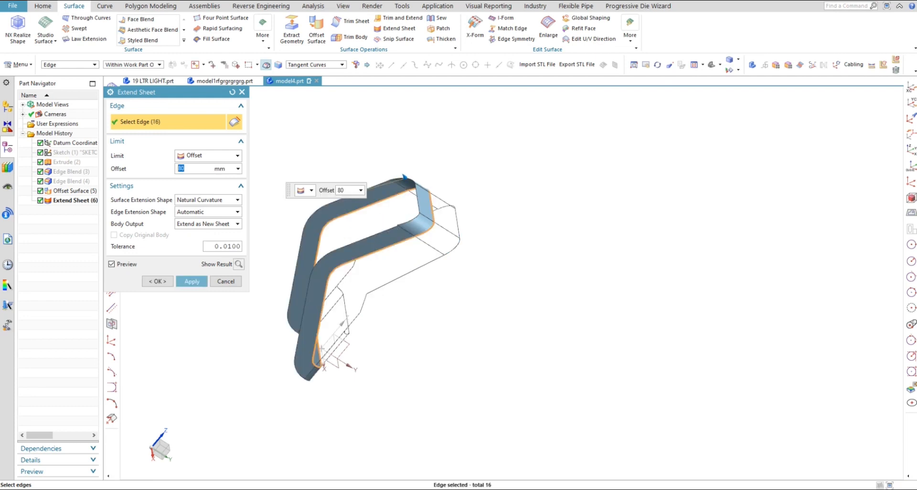
{"action": "middle_click_drag", "start_coordinate": [372, 204], "coordinate": [324, 214]}
{"action": "middle_click", "coordinate": [382, 201]}
{"action": "key", "text": "Escape"}
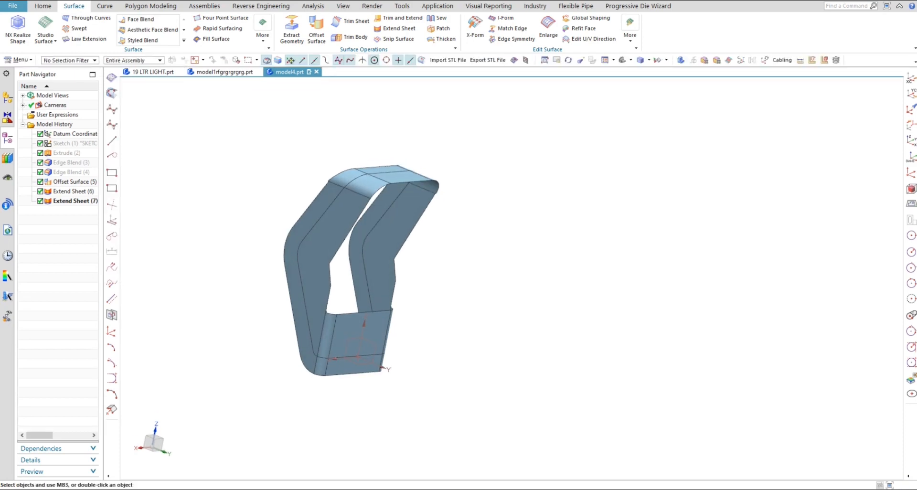
- Sew the extended original sheet and the new extension sheet into a single sheet body
{"action": "left_click", "coordinate": [438, 19]}
{"action": "left_click", "coordinate": [405, 205]}
{"action": "left_click", "coordinate": [380, 205]}
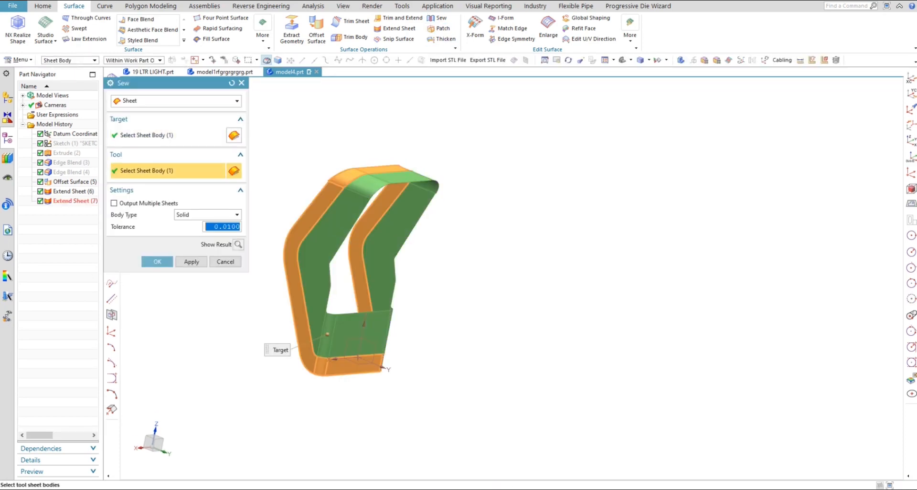
{"action": "middle_click", "coordinate": [380, 205]}
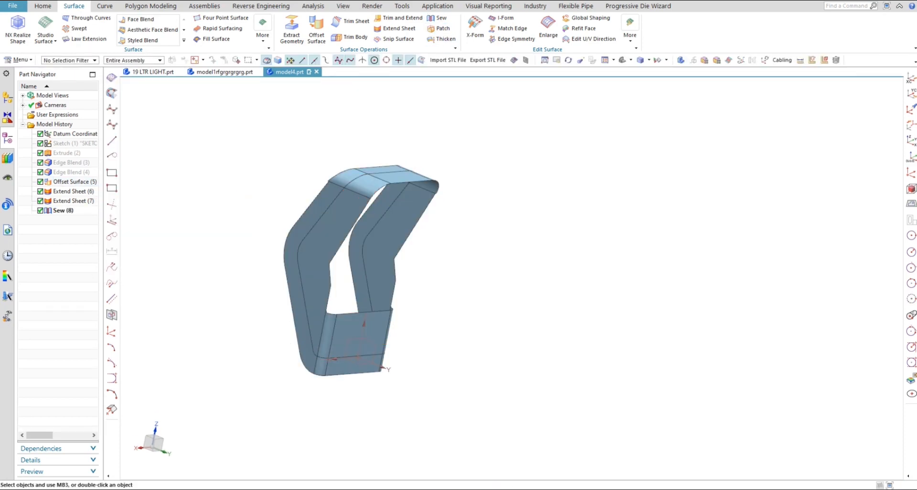
- Show the hidden solid body again together with the sewn sheet
{"action": "key", "text": "ctrl+shift+k"}
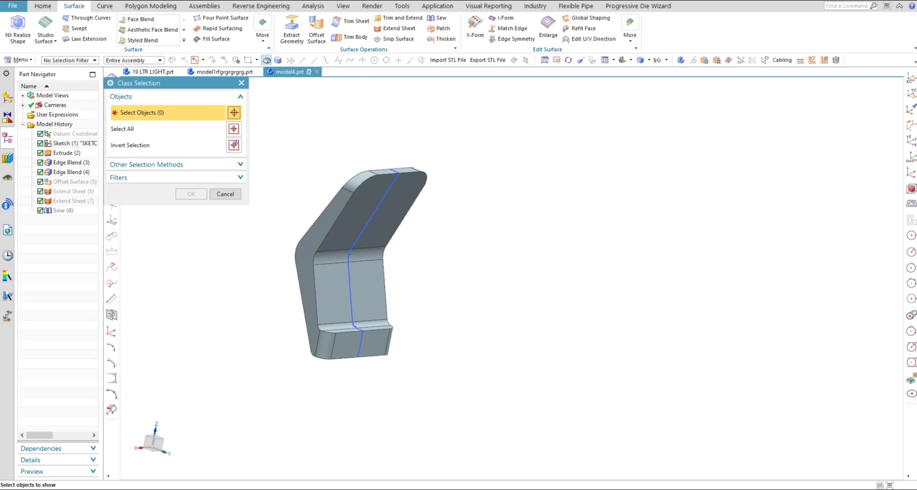
{"action": "left_click", "coordinate": [380, 205]}
{"action": "middle_click", "coordinate": [380, 206]}
{"action": "middle_click_drag", "start_coordinate": [380, 206], "coordinate": [351, 215]}
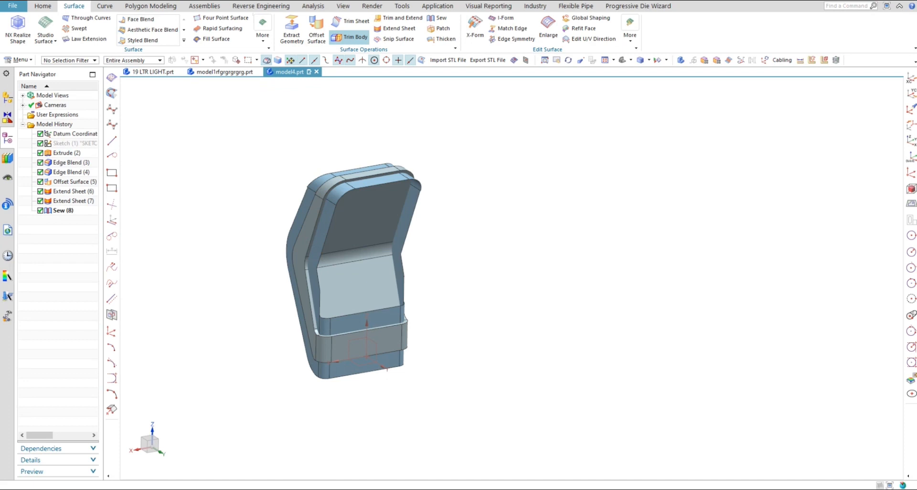
- Trim the solid body with all faces of the sewn sheet, reversing the direction to keep only the outer frame
{"action": "left_click", "coordinate": [349, 36]}
{"action": "left_click", "coordinate": [380, 215]}
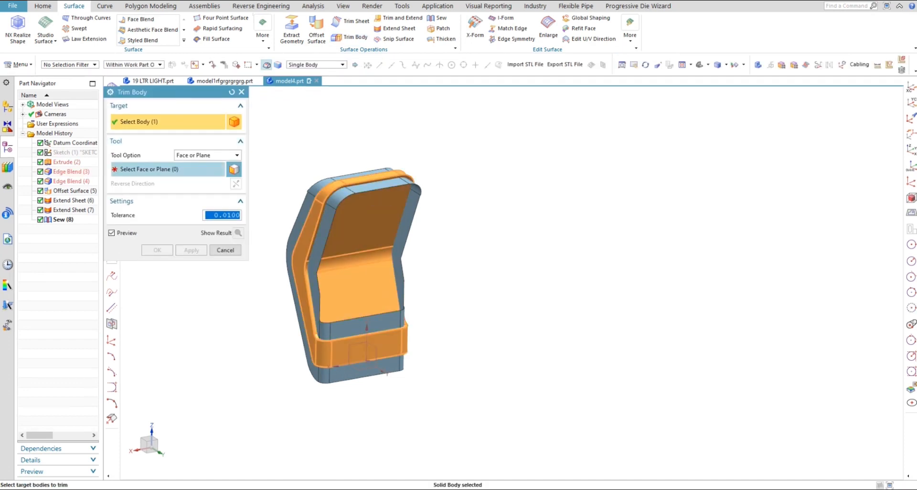
{"action": "left_click", "coordinate": [340, 198]}
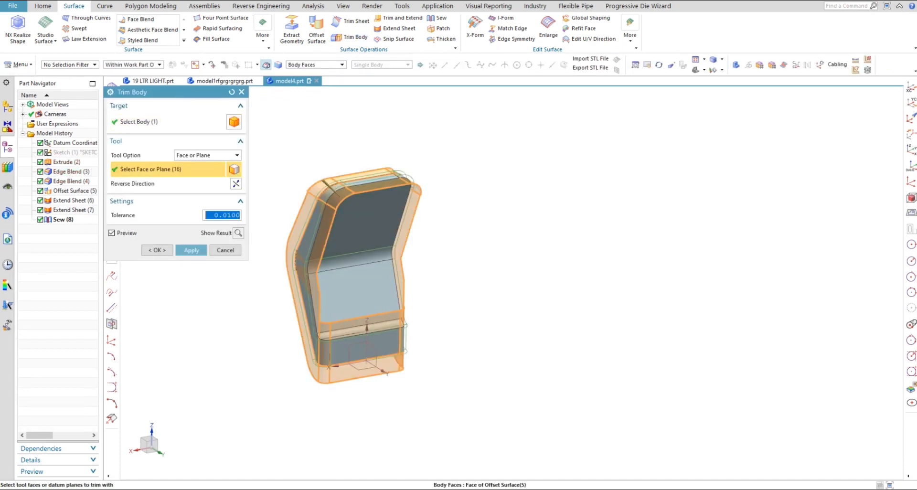
{"action": "left_click", "coordinate": [236, 183]}
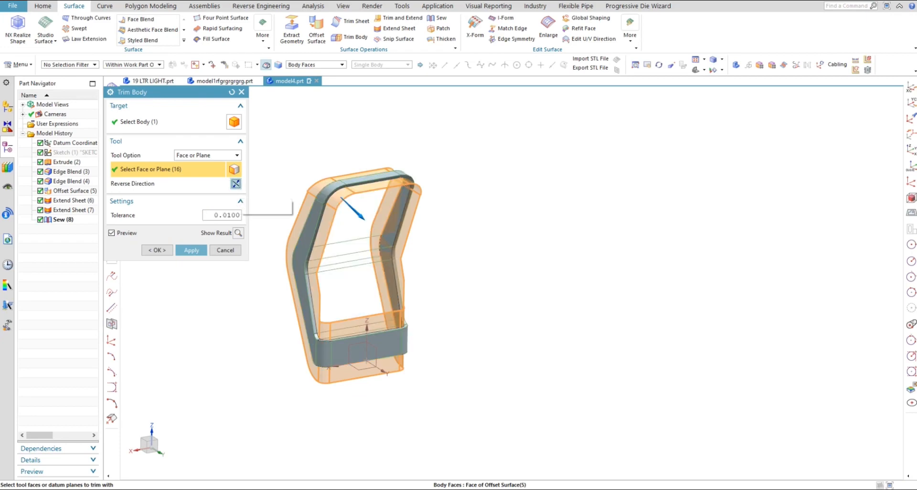
{"action": "left_click", "coordinate": [192, 250]}
{"action": "left_click", "coordinate": [225, 250]}
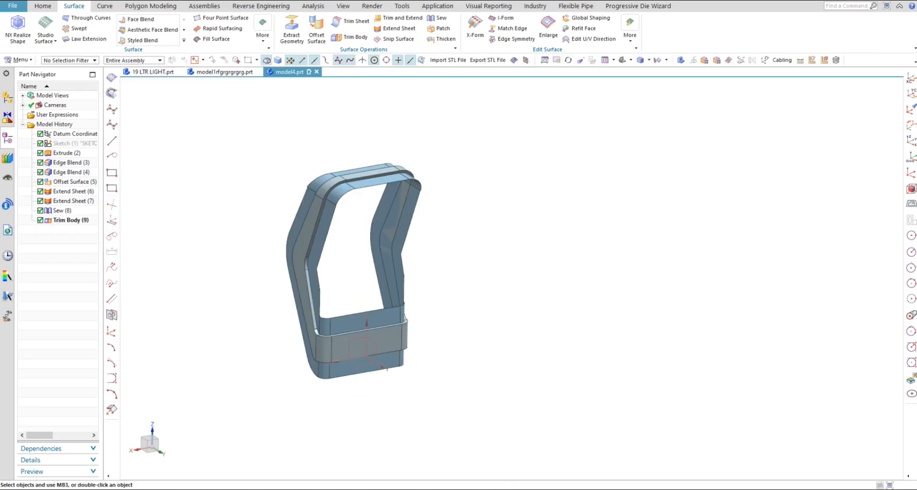
- Hide the sewn sheet so that only the trimmed frame is displayed, and inspect the frame from the front
{"action": "key", "text": "ctrl+b"}
{"action": "left_click", "coordinate": [323, 235]}
{"action": "middle_click", "coordinate": [323, 235]}
{"action": "middle_click_drag", "start_coordinate": [354, 258], "coordinate": [268, 218]}
{"action": "middle_click_drag", "start_coordinate": [321, 331], "coordinate": [229, 341]}
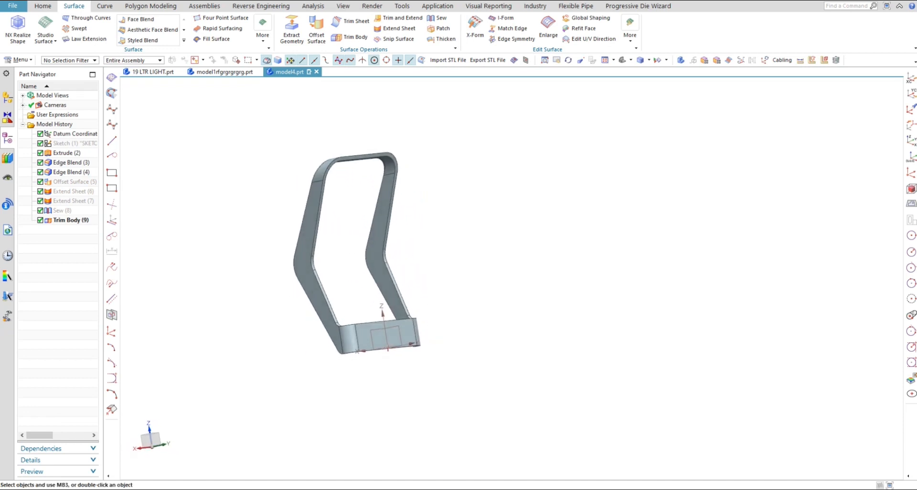
{"action": "scroll", "coordinate": [382, 290], "scroll_direction": "up", "scroll_amount": 2}
{"action": "middle_click_drag", "start_coordinate": [382, 289], "coordinate": [296, 282]}
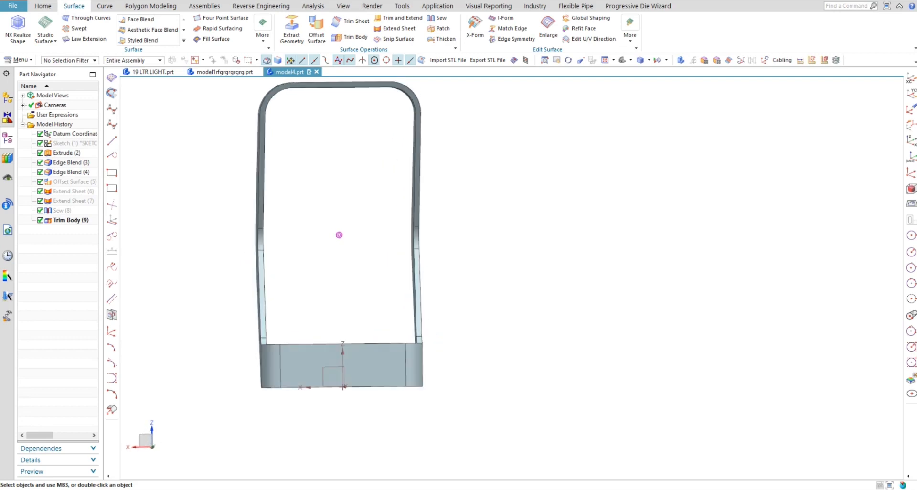
{"action": "scroll", "coordinate": [358, 267], "scroll_direction": "down", "scroll_amount": 3}
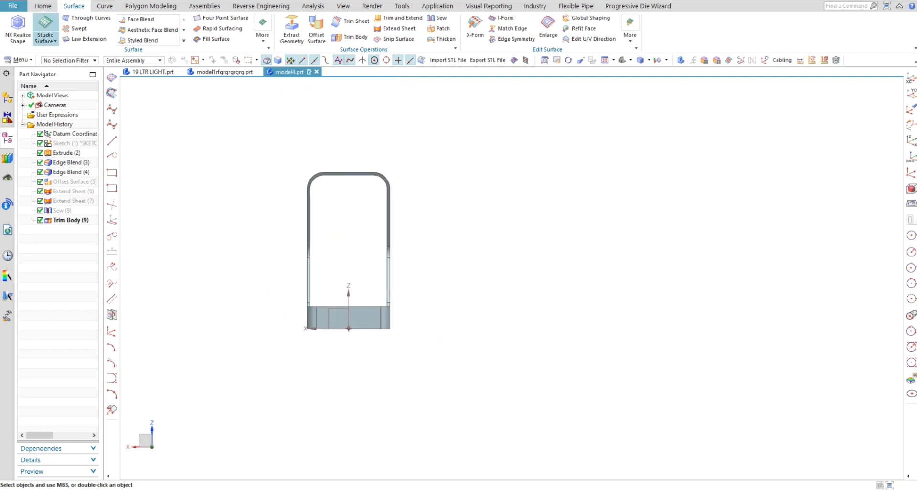
{"action": "left_click", "coordinate": [43, 6]}
{"action": "left_click", "coordinate": [106, 31]}
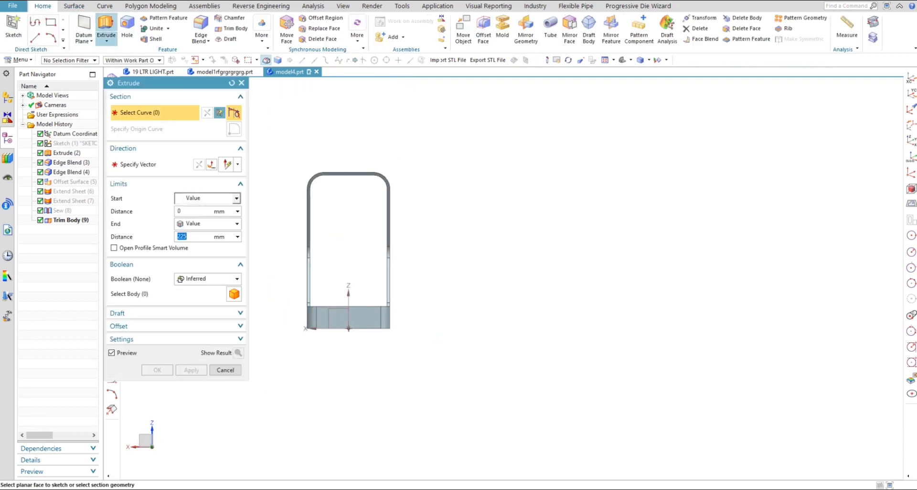
{"action": "key", "text": "Escape"}
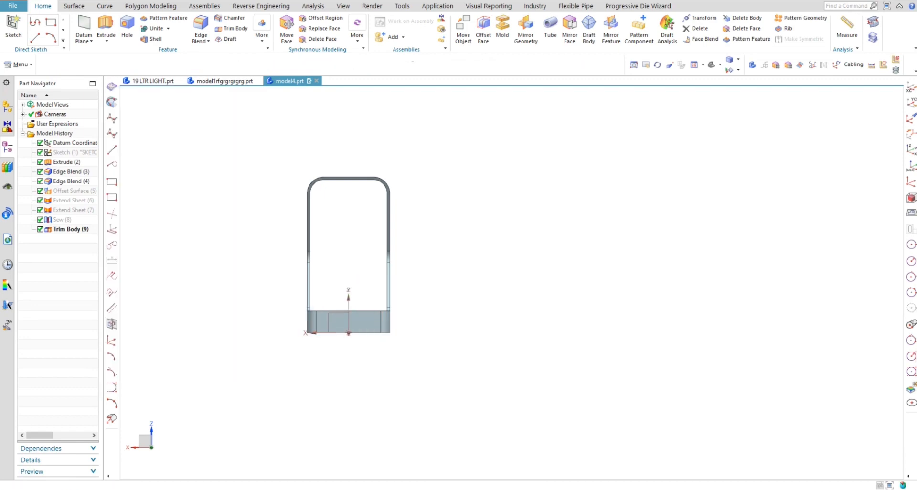
{"action": "scroll", "coordinate": [378, 304], "scroll_direction": "down", "scroll_amount": 4}
{"action": "scroll", "coordinate": [470, 244], "scroll_direction": "up", "scroll_amount": 3}
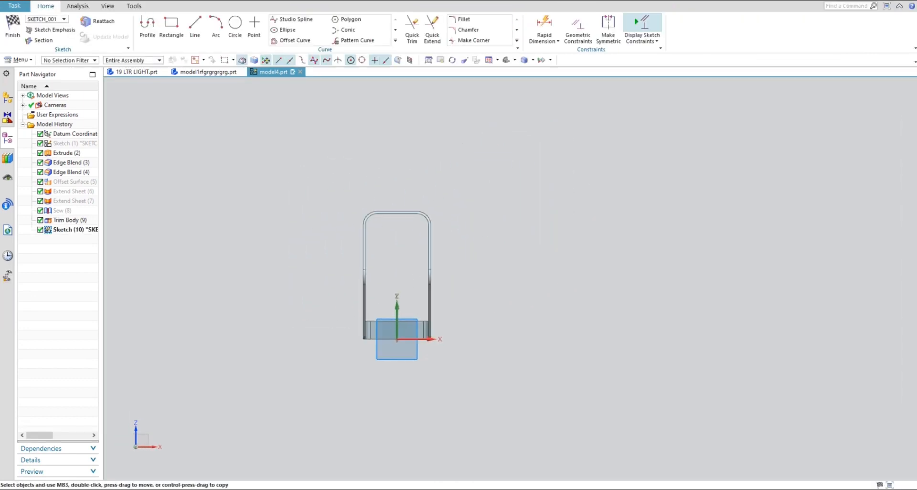
{"action": "right_click", "coordinate": [475, 187]}
{"action": "key", "text": "Escape"}
{"action": "left_click", "coordinate": [13, 29]}
{"action": "key", "text": "Escape"}
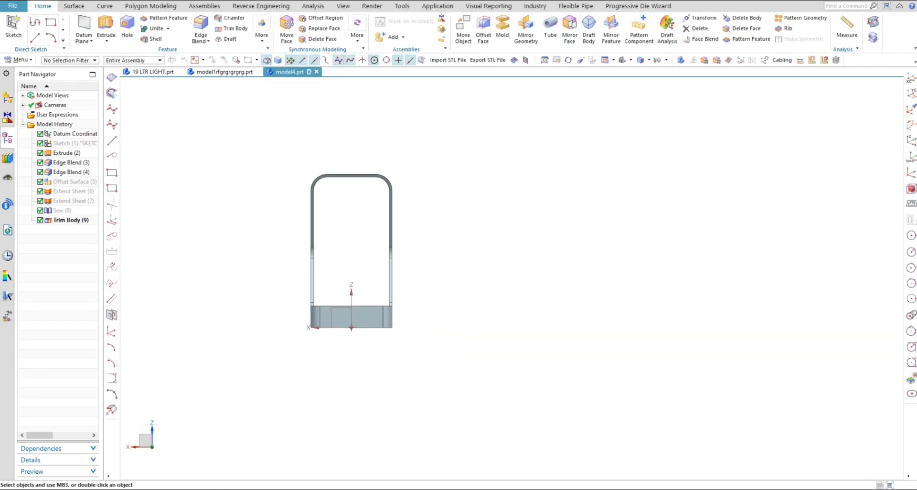
- Create a sketch on the XZ plane of the datum coordinate system
{"action": "left_click", "coordinate": [13, 27]}
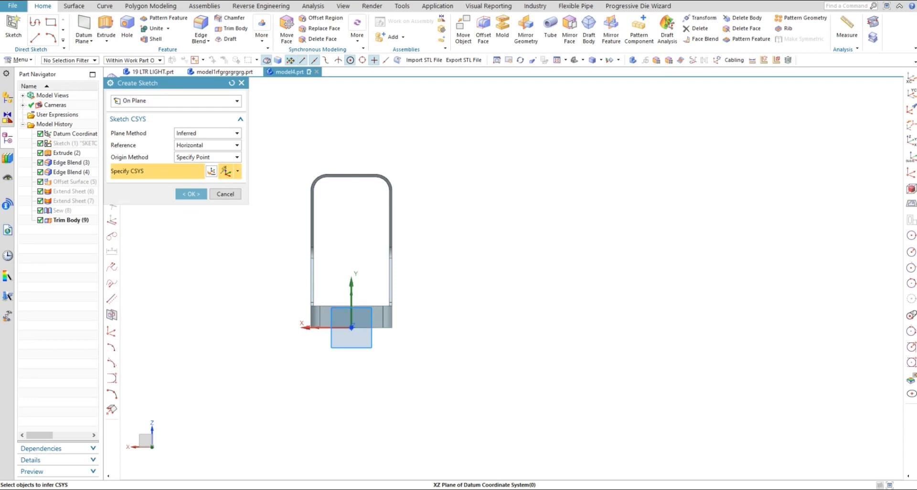
{"action": "left_click", "coordinate": [344, 319]}
{"action": "middle_click", "coordinate": [344, 319]}
{"action": "scroll", "coordinate": [486, 263], "scroll_direction": "up", "scroll_amount": 5}
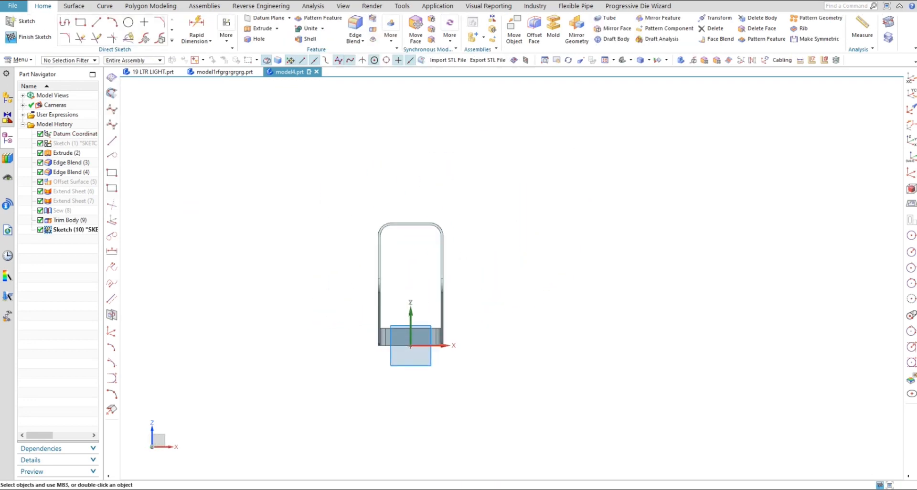
- Sketch a horizontal line along the frame's top inner edge and extend it past both sides to about 880 mm long
{"action": "left_click", "coordinate": [172, 40]}
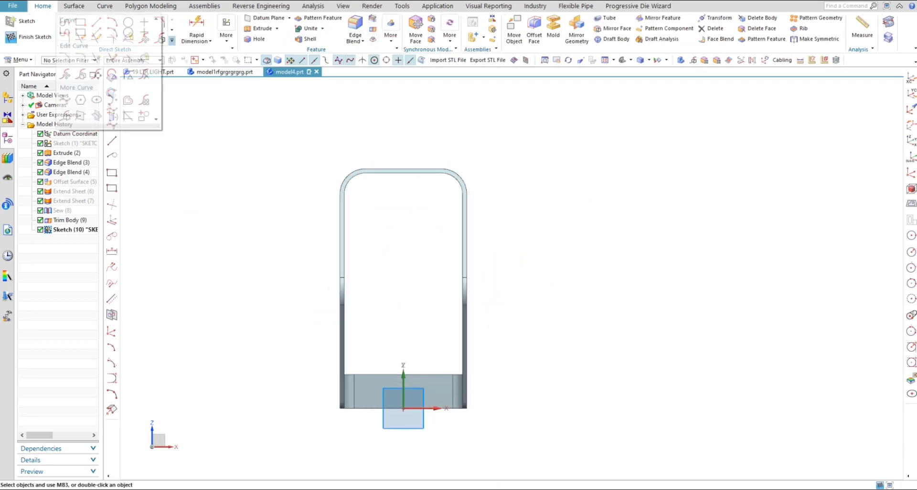
{"action": "left_click", "coordinate": [80, 32]}
{"action": "key", "text": "Escape"}
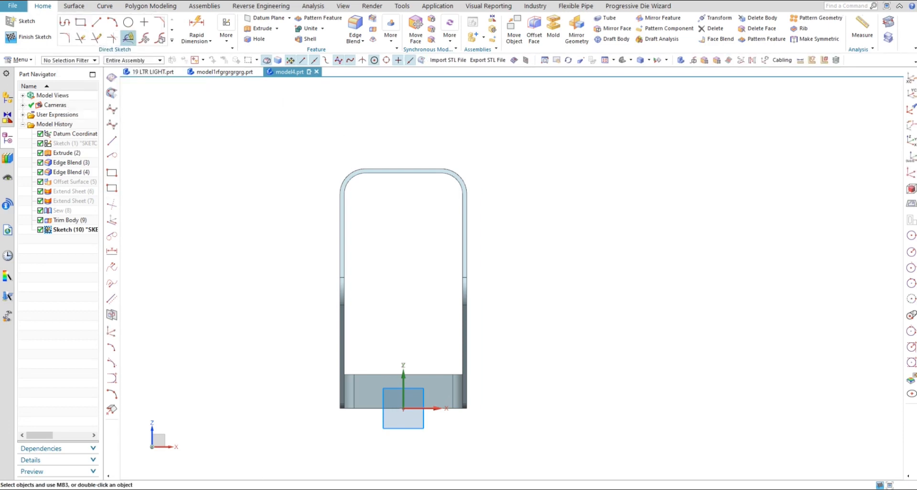
{"action": "left_click", "coordinate": [389, 173]}
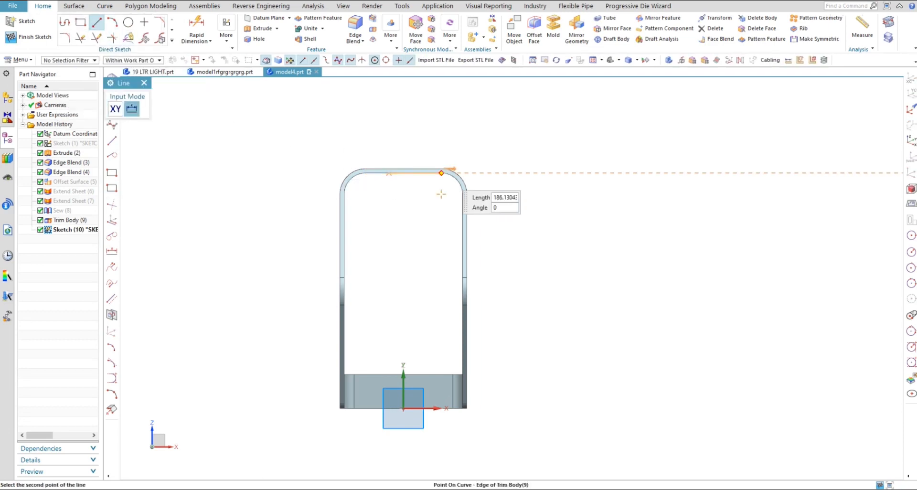
{"action": "left_click", "coordinate": [532, 173]}
{"action": "key", "text": "Escape"}
{"action": "double_click", "coordinate": [527, 173]}
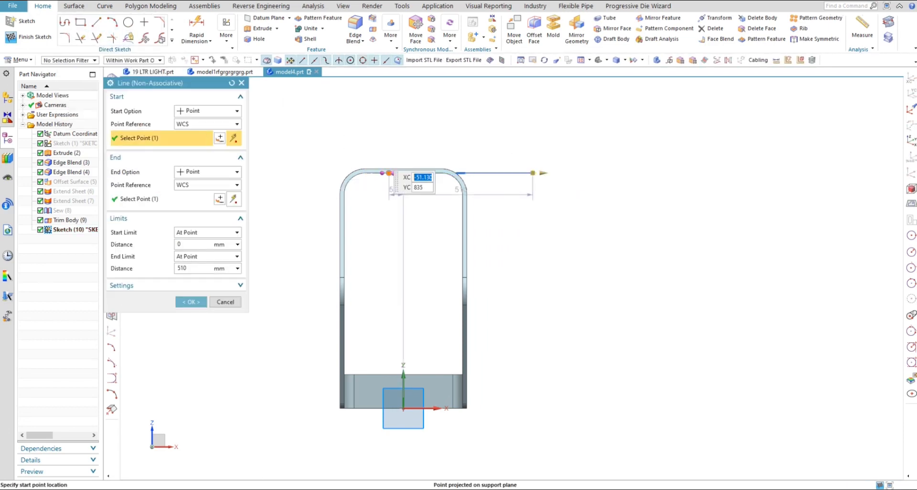
{"action": "left_click_drag", "start_coordinate": [382, 173], "coordinate": [279, 173]}
{"action": "middle_click", "coordinate": [504, 236]}
{"action": "scroll", "coordinate": [504, 236], "scroll_direction": "up", "scroll_amount": 1}
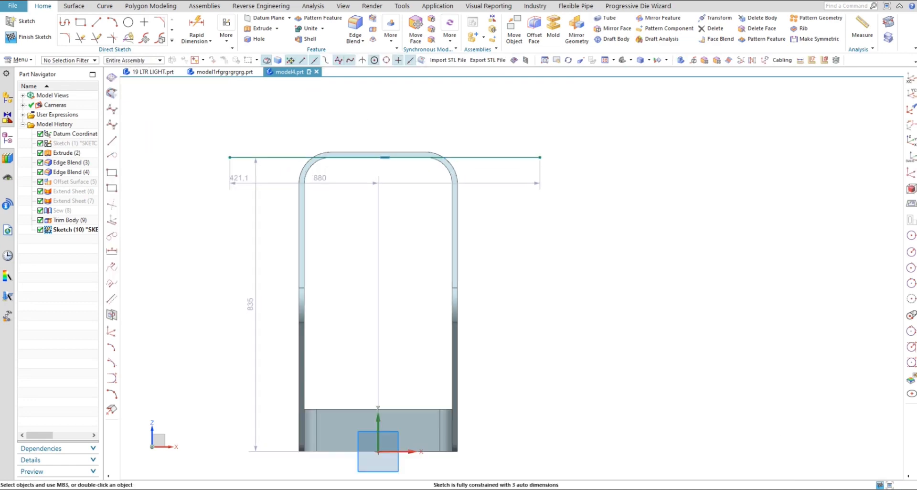
- Sketch a second horizontal line along the upper edge of the frame's base band and extend it past both sides of the frame
{"action": "left_click", "coordinate": [96, 22]}
{"action": "scroll", "coordinate": [322, 136], "scroll_direction": "down", "scroll_amount": 2}
{"action": "scroll", "coordinate": [337, 311], "scroll_direction": "up", "scroll_amount": 2}
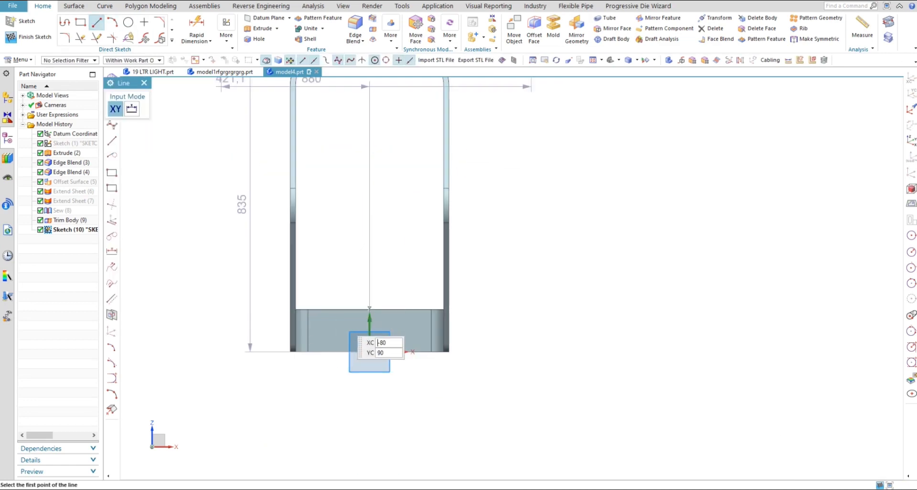
{"action": "left_click", "coordinate": [313, 309]}
{"action": "left_click", "coordinate": [525, 309]}
{"action": "key", "text": "Escape"}
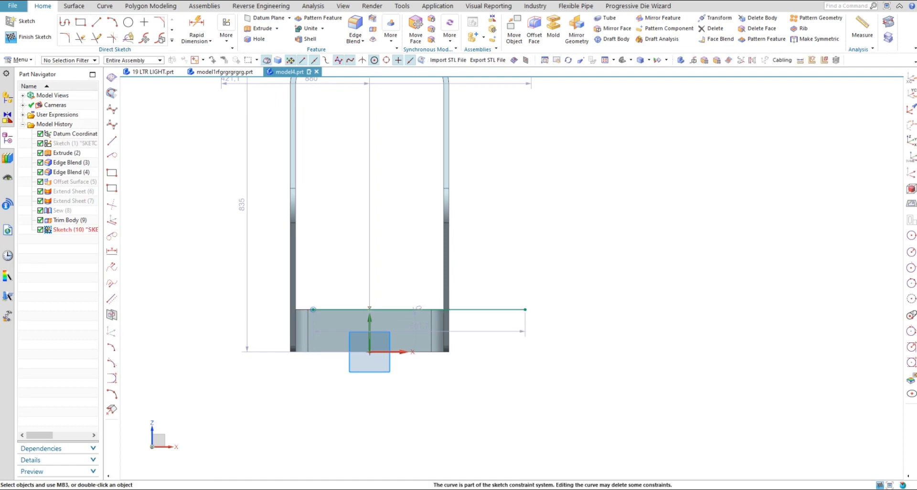
{"action": "double_click", "coordinate": [524, 309]}
{"action": "left_click_drag", "start_coordinate": [303, 310], "coordinate": [257, 310]}
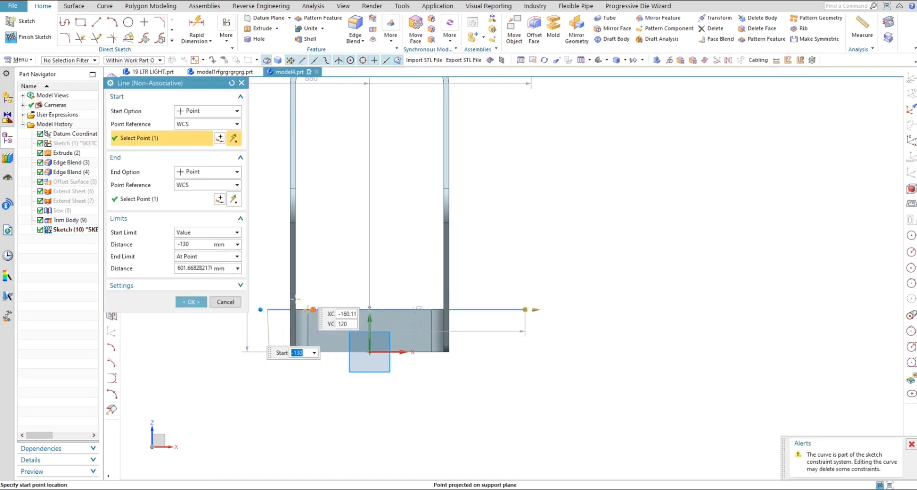
{"action": "middle_click", "coordinate": [415, 371]}
{"action": "scroll", "coordinate": [415, 372], "scroll_direction": "down", "scroll_amount": 3}
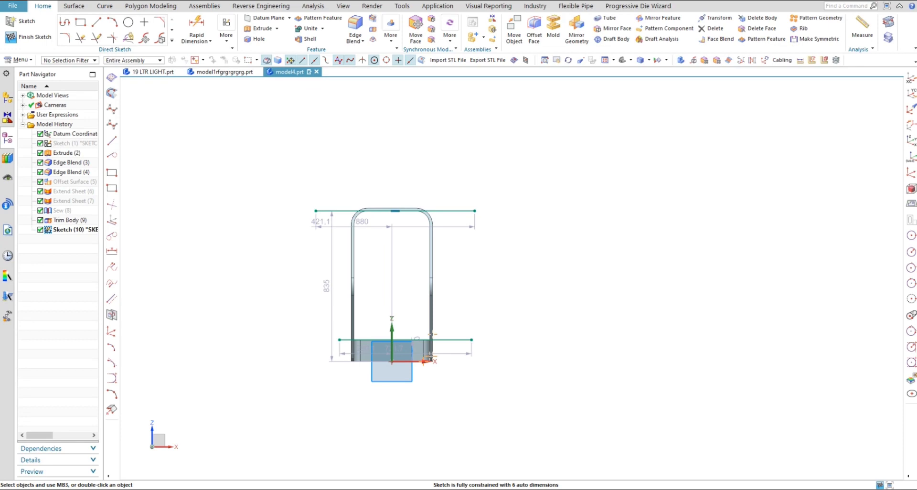
- Offset the upper line 400 mm downward and the lower line 300 mm upward, one copy each
{"action": "left_click", "coordinate": [160, 38]}
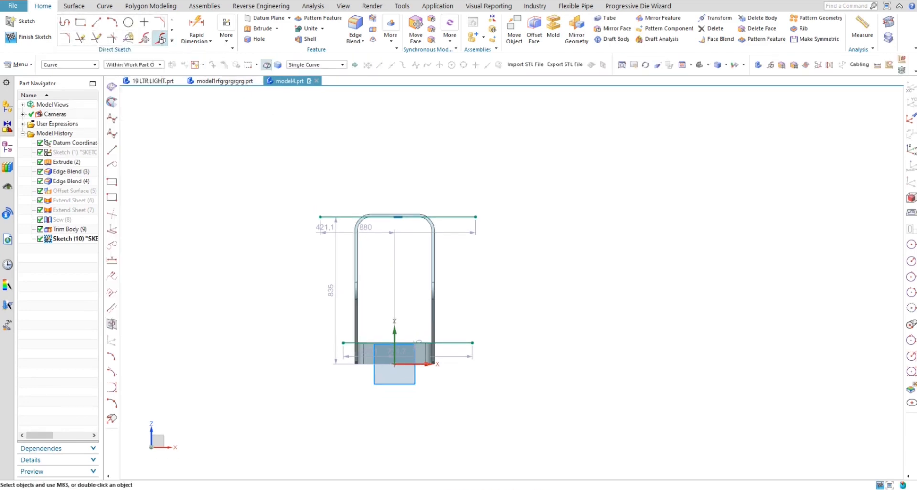
{"action": "left_click", "coordinate": [456, 217]}
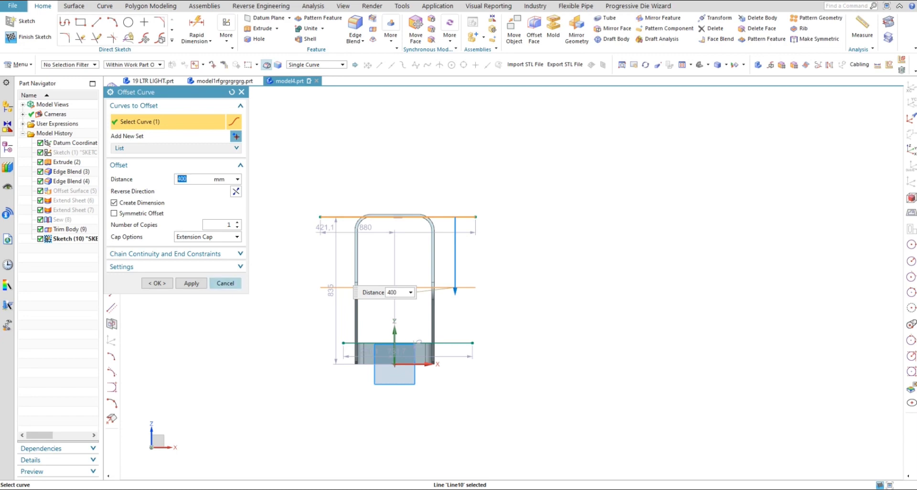
{"action": "left_click", "coordinate": [192, 283]}
{"action": "left_click", "coordinate": [460, 343]}
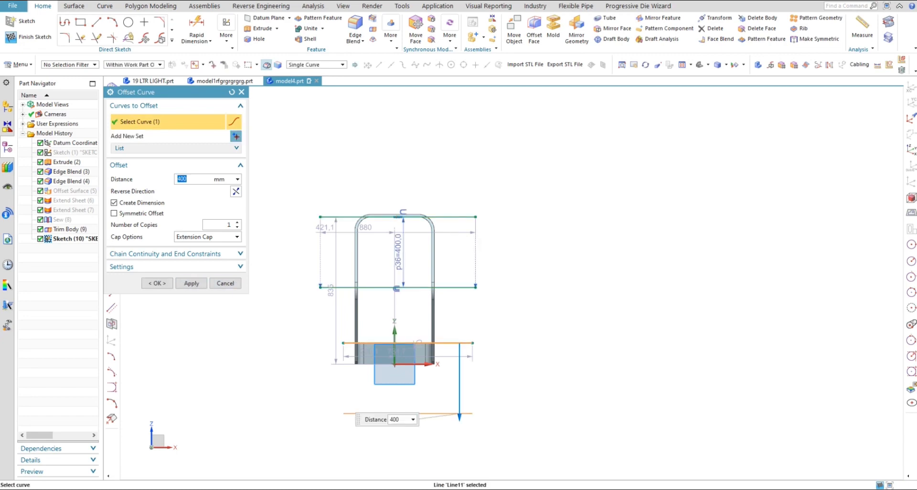
{"action": "type", "text": "300"}
{"action": "key", "text": "Return"}
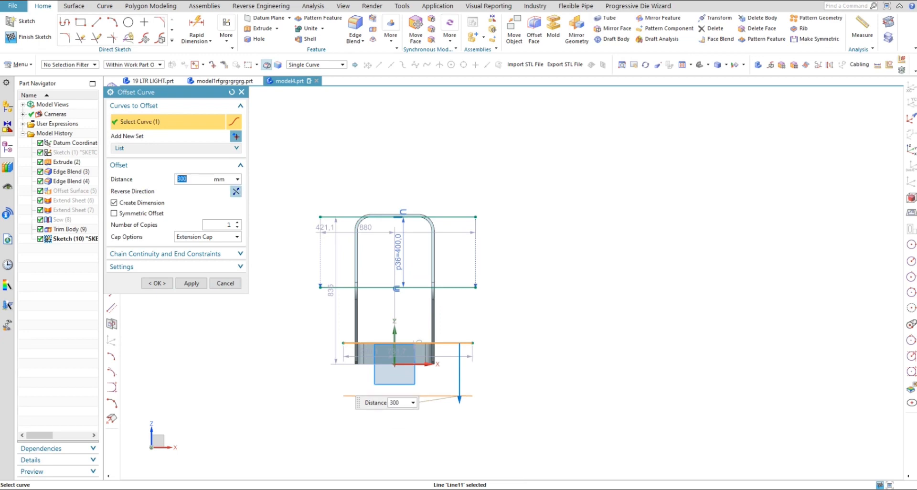
{"action": "left_click", "coordinate": [236, 191]}
{"action": "left_click", "coordinate": [191, 283]}
{"action": "left_click", "coordinate": [226, 283]}
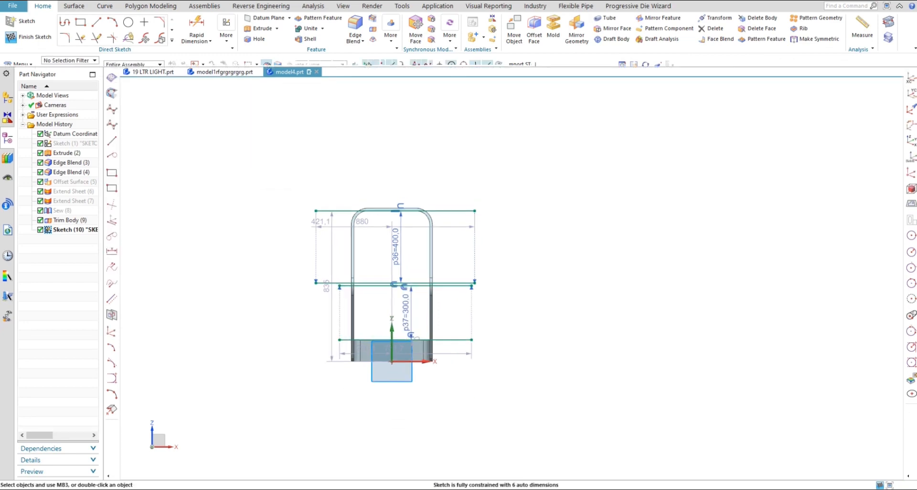
- Draw two vertical lines about 155 mm long on the inner edges of the frame's side legs, crossing both offset lines
{"action": "scroll", "coordinate": [379, 294], "scroll_direction": "up", "scroll_amount": 4}
{"action": "left_click", "coordinate": [96, 22]}
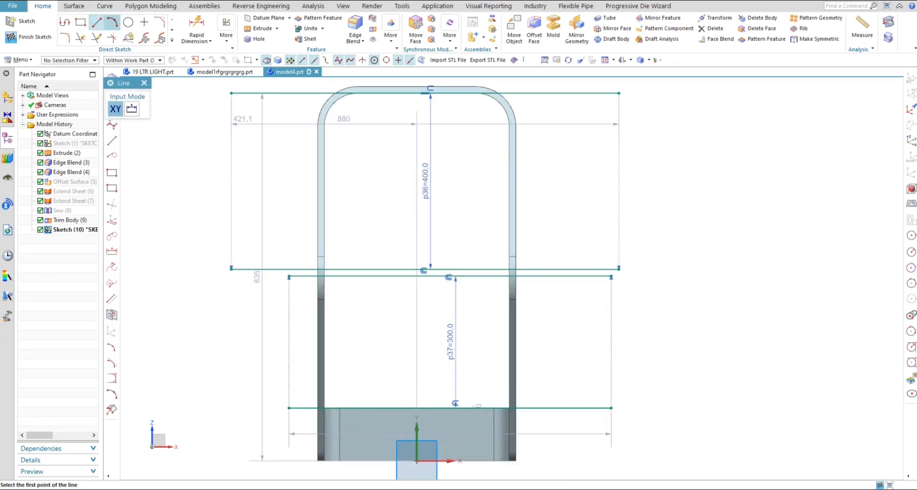
{"action": "scroll", "coordinate": [318, 250], "scroll_direction": "up", "scroll_amount": 2}
{"action": "left_click", "coordinate": [328, 260]}
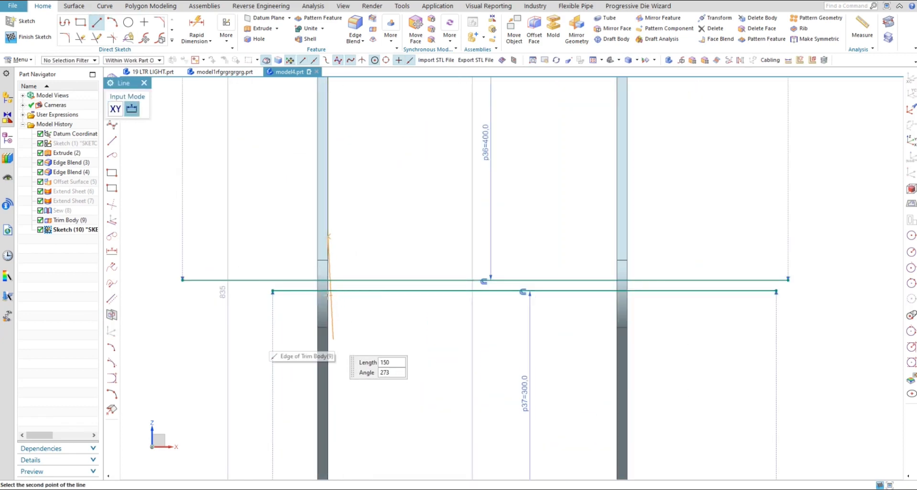
{"action": "left_click", "coordinate": [328, 343]}
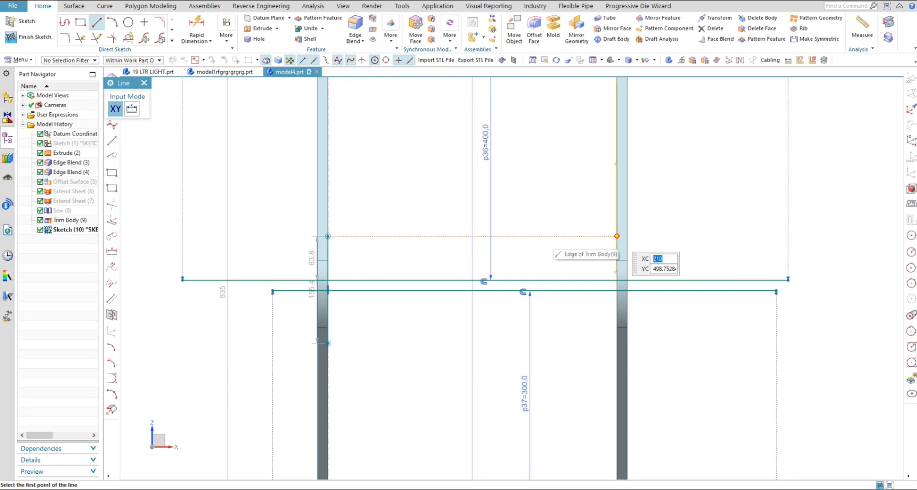
{"action": "left_click", "coordinate": [615, 236]}
{"action": "left_click", "coordinate": [616, 343]}
{"action": "key", "text": "Escape"}
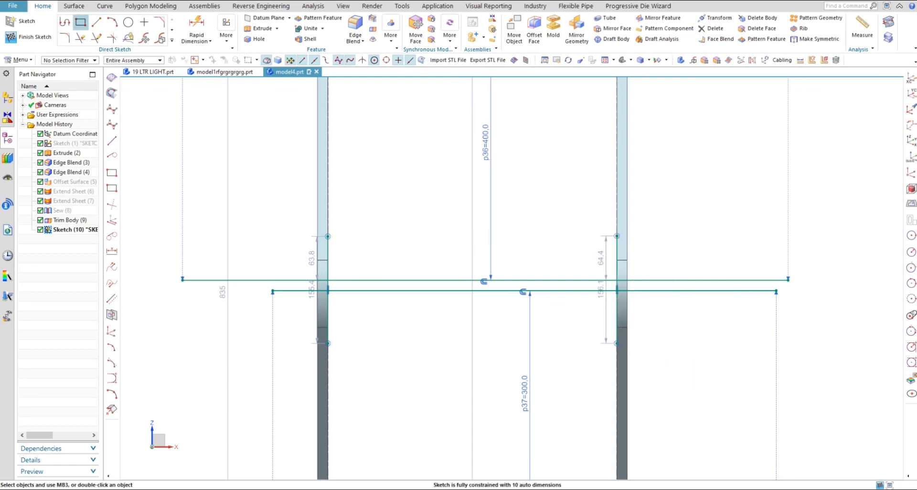
- Quick-trim the vertical lines and the overhanging ends of the offset lines to leave a thin closed rectangle between the legs
{"action": "left_click", "coordinate": [81, 37]}
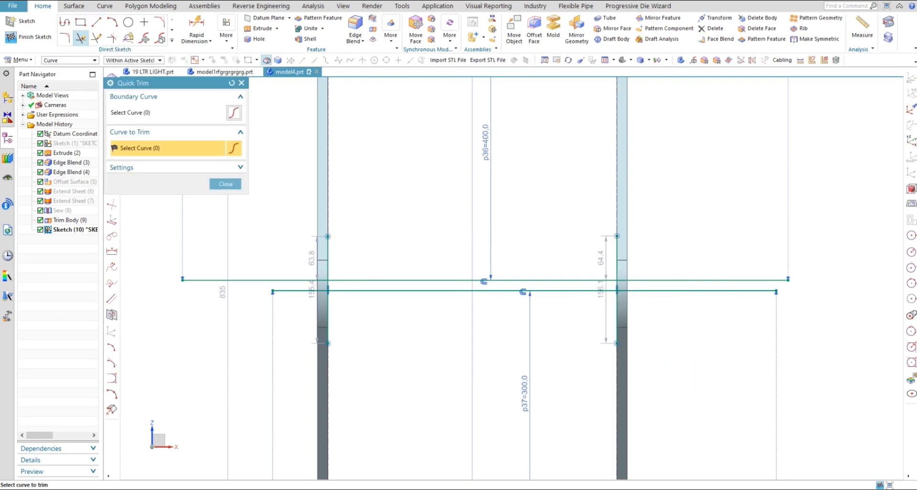
{"action": "mouse_move", "coordinate": [300, 253]}
{"action": "left_mouse_down"}
{"action": "mouse_move", "coordinate": [316, 313]}
{"action": "mouse_move", "coordinate": [345, 313]}
{"action": "left_mouse_up"}
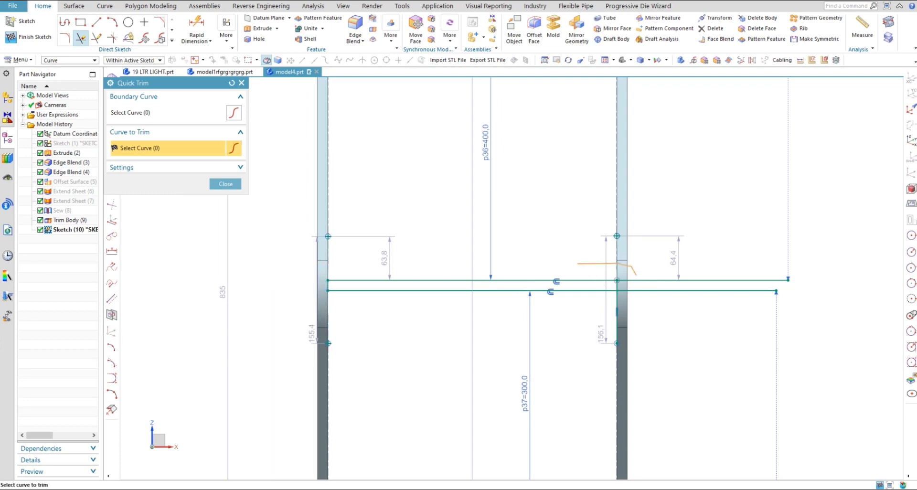
{"action": "mouse_move", "coordinate": [636, 275]}
{"action": "left_mouse_down"}
{"action": "mouse_move", "coordinate": [636, 286]}
{"action": "mouse_move", "coordinate": [611, 308]}
{"action": "left_mouse_up"}
{"action": "key", "text": "Escape"}
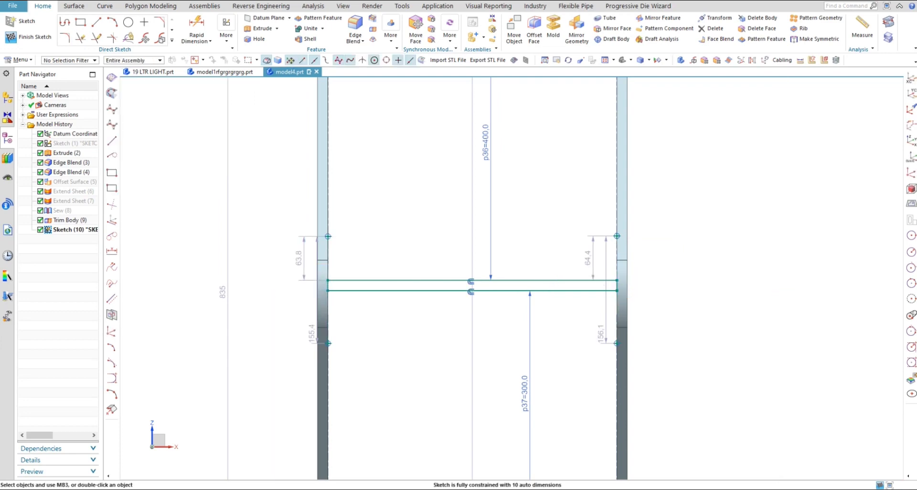
- Extrude the thin rectangle 460 mm forward through the frame with the inferred Boolean to form a flat plate
{"action": "scroll", "coordinate": [523, 323], "scroll_direction": "up", "scroll_amount": 5}
{"action": "scroll", "coordinate": [371, 281], "scroll_direction": "down", "scroll_amount": 9}
{"action": "middle_click_drag", "start_coordinate": [372, 281], "coordinate": [437, 298]}
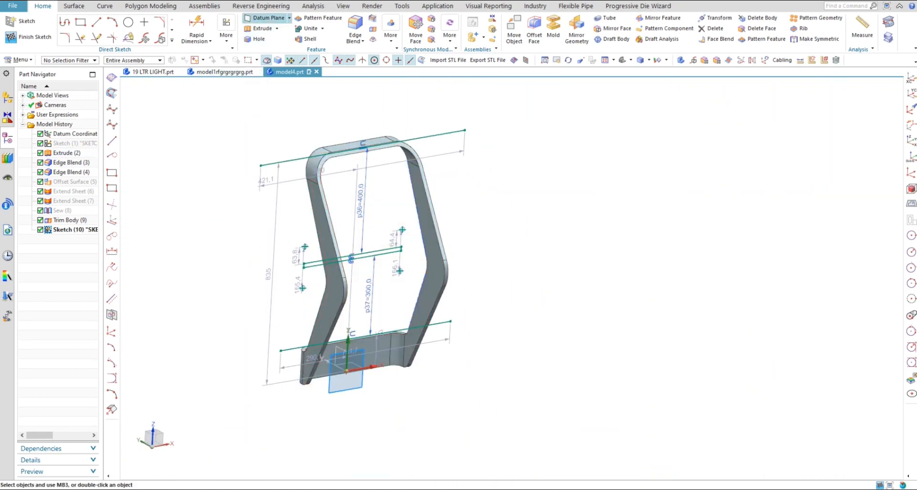
{"action": "left_click", "coordinate": [267, 17]}
{"action": "left_click", "coordinate": [261, 28]}
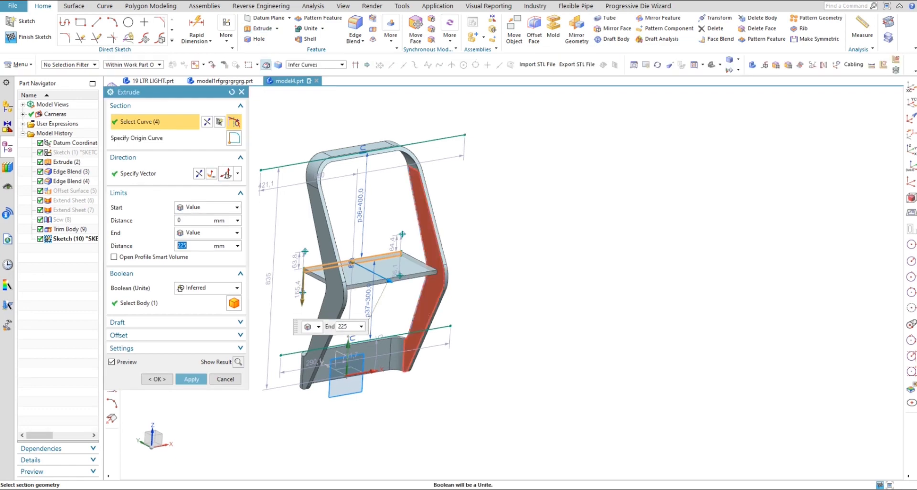
{"action": "left_click_drag", "start_coordinate": [389, 280], "coordinate": [427, 300]}
{"action": "middle_click", "coordinate": [427, 300]}
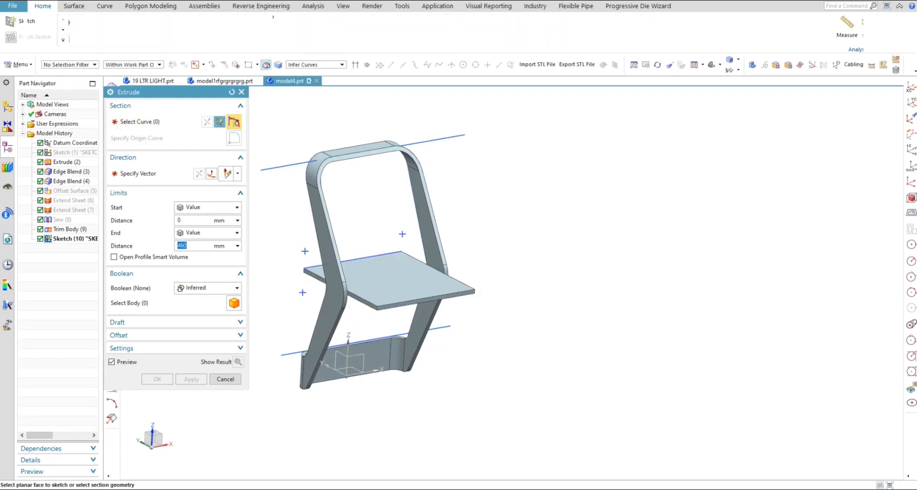
- Edit the plate's extrusion and shorten its end distance to 270 mm, flush with the frame's bends
{"action": "mouse_move", "coordinate": [427, 301]}
{"action": "middle_mouse_down"}
{"action": "mouse_move", "coordinate": [416, 306]}
{"action": "mouse_move", "coordinate": [425, 358]}
{"action": "mouse_move", "coordinate": [482, 311]}
{"action": "mouse_move", "coordinate": [520, 296]}
{"action": "mouse_move", "coordinate": [496, 329]}
{"action": "mouse_move", "coordinate": [483, 308]}
{"action": "middle_mouse_up"}
{"action": "double_click", "coordinate": [397, 273]}
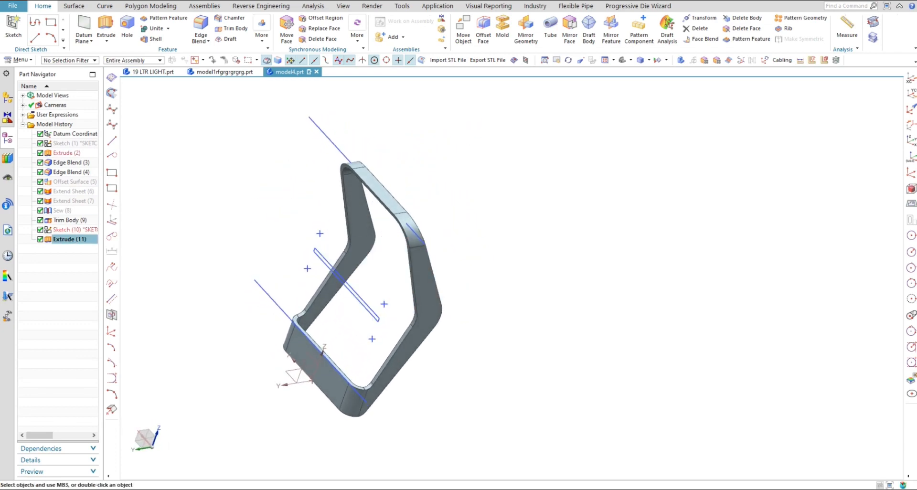
{"action": "middle_click_drag", "start_coordinate": [397, 273], "coordinate": [406, 306]}
{"action": "key", "text": "F8"}
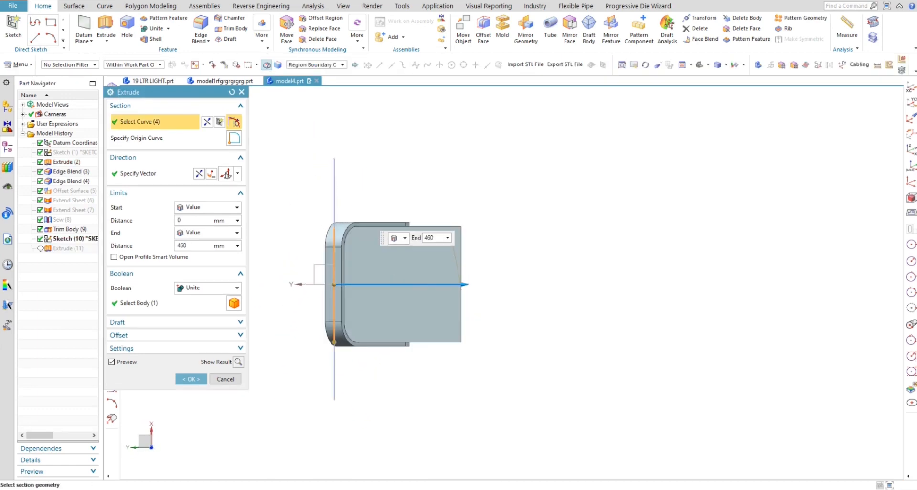
{"action": "left_click_drag", "start_coordinate": [465, 284], "coordinate": [409, 284]}
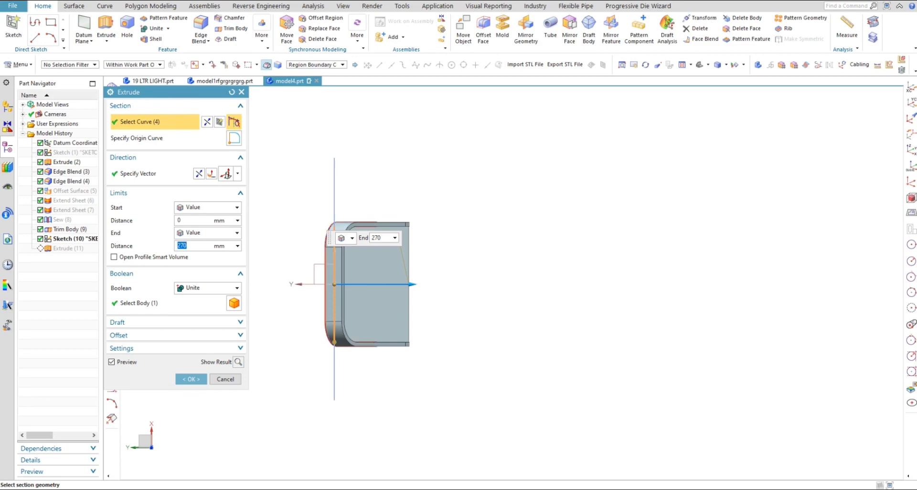
{"action": "middle_click", "coordinate": [306, 282]}
- Try reducing the plate extrusion's end distance to 50 mm, and undo the change
{"action": "middle_click_drag", "start_coordinate": [306, 282], "coordinate": [367, 275]}
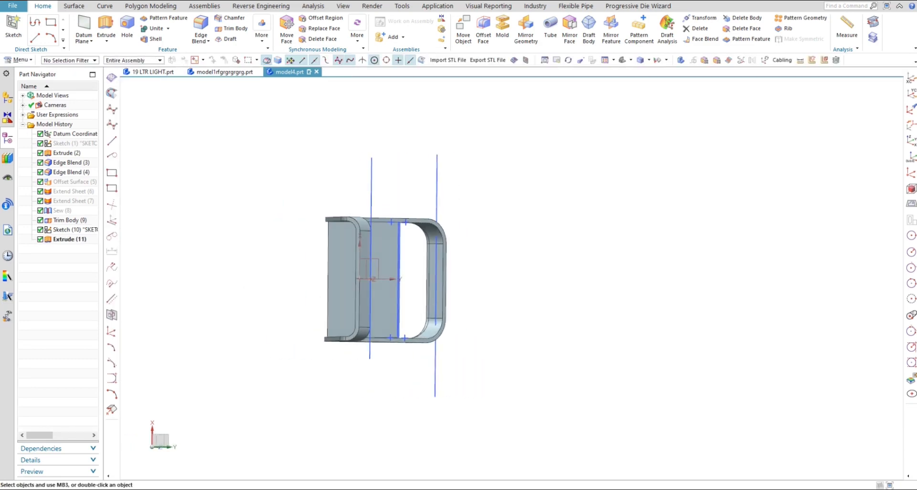
{"action": "key", "text": "F8"}
{"action": "double_click", "coordinate": [367, 274]}
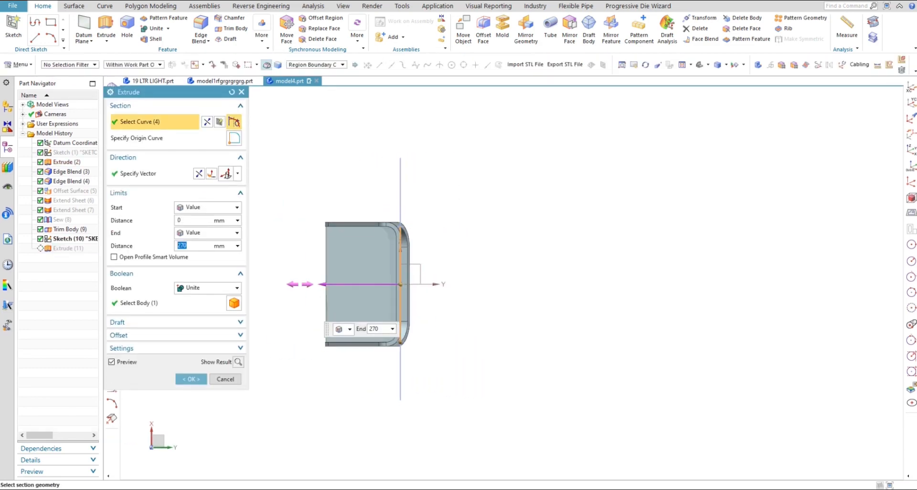
{"action": "type", "text": "40"}
{"action": "key", "text": "Return"}
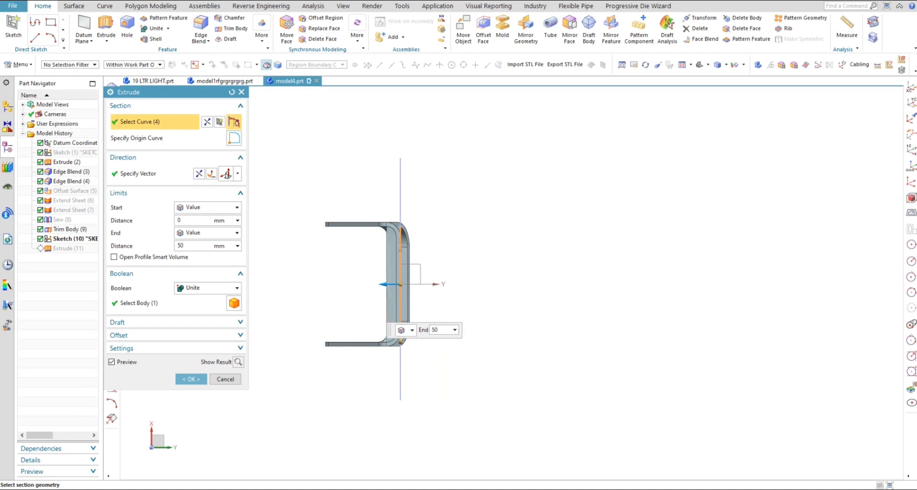
{"action": "key", "text": "Return"}
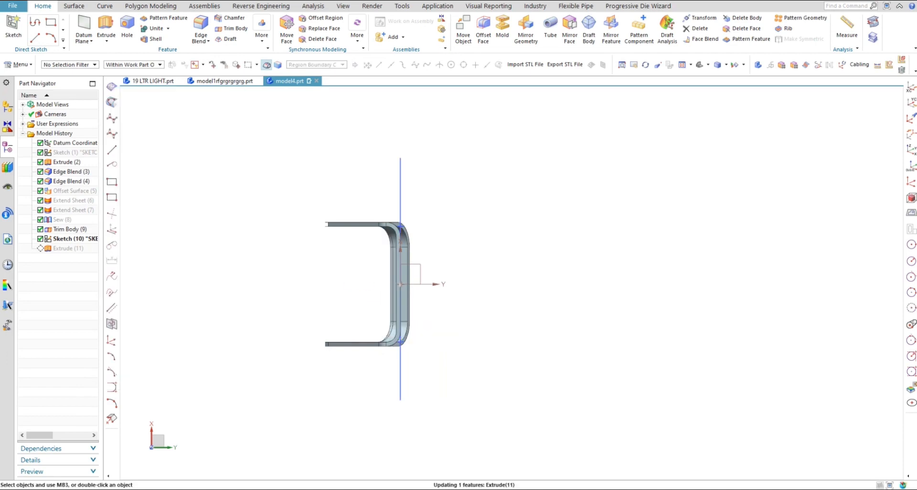
{"action": "middle_click_drag", "start_coordinate": [367, 274], "coordinate": [384, 291]}
{"action": "key", "text": "ctrl+z"}
- Move the plate extrusion's start limit forward, keeping the end at 270 mm, to leave only a narrow crossbar at the frame's bends
{"action": "key", "text": "F8"}
{"action": "double_click", "coordinate": [367, 275]}
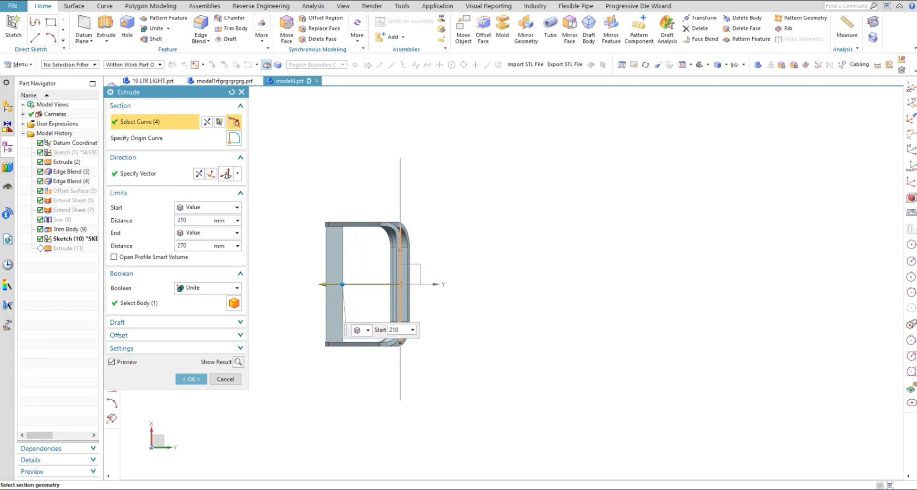
{"action": "left_click_drag", "start_coordinate": [343, 284], "coordinate": [351, 284]}
{"action": "middle_click", "coordinate": [350, 284]}
{"action": "middle_click_drag", "start_coordinate": [363, 287], "coordinate": [425, 210]}
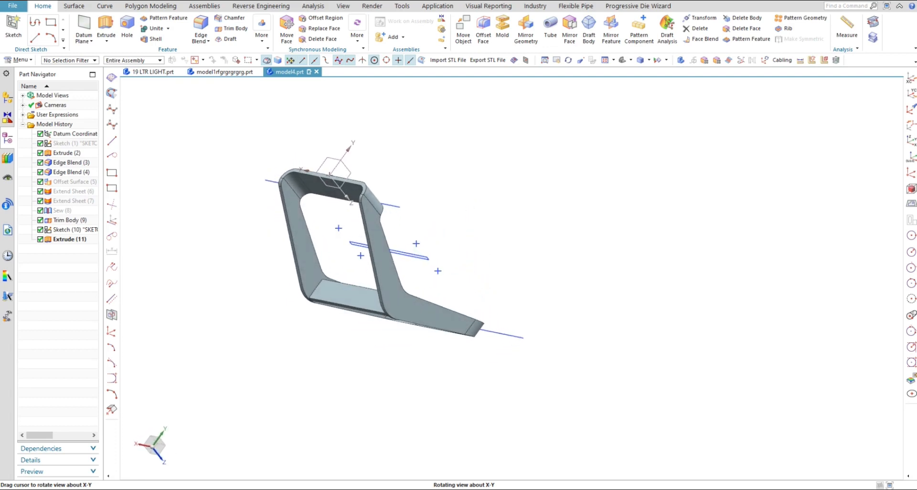
- Hide the crossbar's sketch so that only the solid frame and crossbar are displayed
{"action": "mouse_move", "coordinate": [305, 287]}
{"action": "middle_mouse_down"}
{"action": "mouse_move", "coordinate": [355, 243]}
{"action": "mouse_move", "coordinate": [395, 247]}
{"action": "middle_mouse_up"}
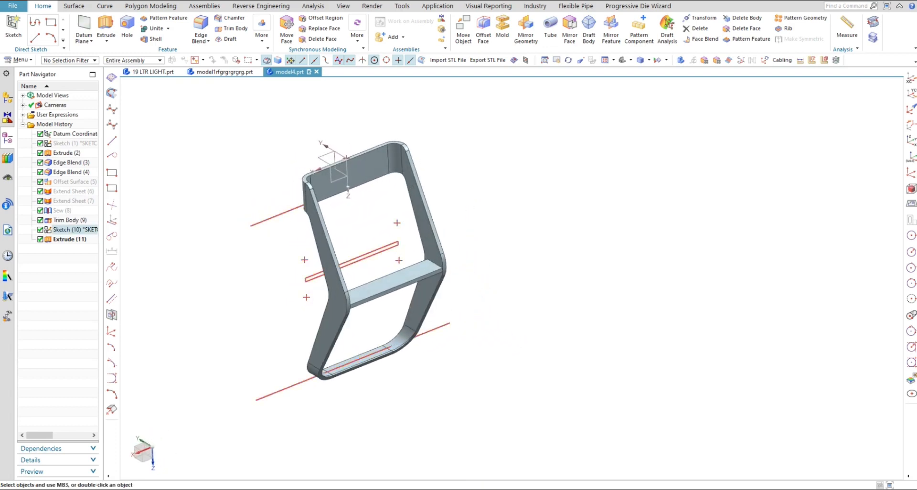
{"action": "left_click", "coordinate": [394, 245]}
{"action": "key", "text": "ctrl+b"}
{"action": "middle_click_drag", "start_coordinate": [396, 286], "coordinate": [423, 289]}
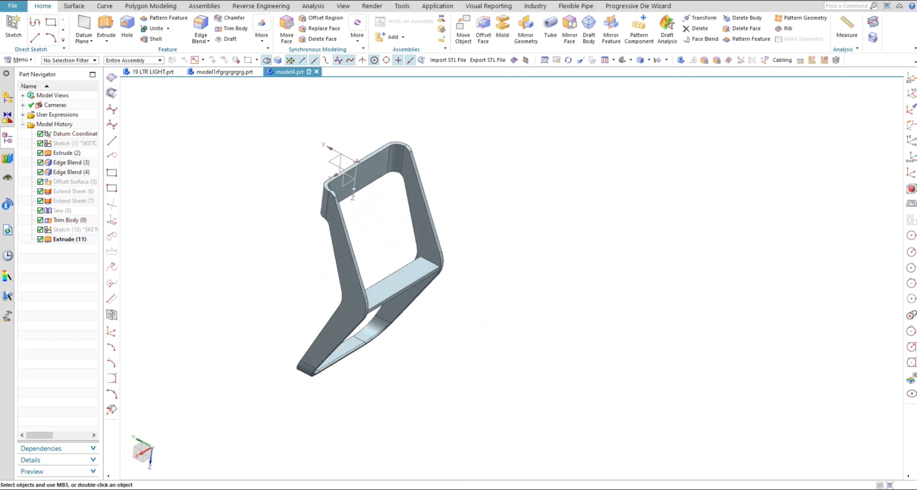
{"action": "double_click", "coordinate": [404, 280]}
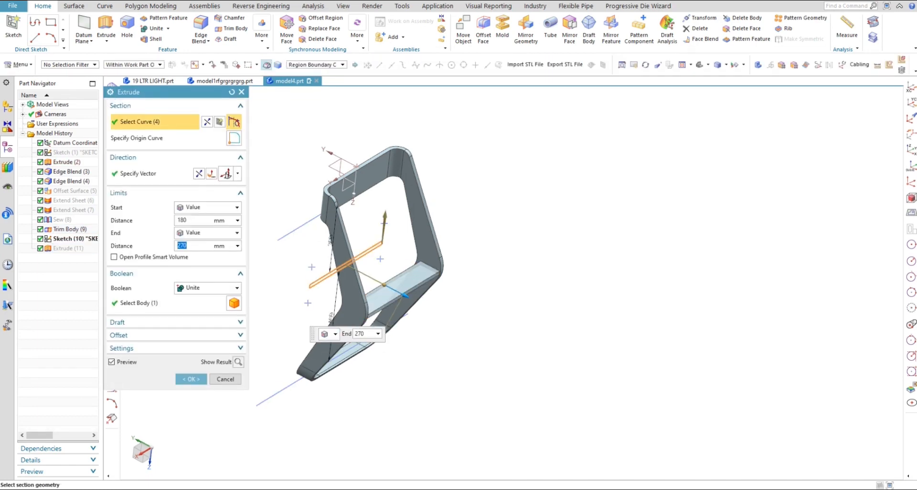
{"action": "key", "text": "Escape"}
{"action": "middle_click_drag", "start_coordinate": [406, 286], "coordinate": [559, 268]}
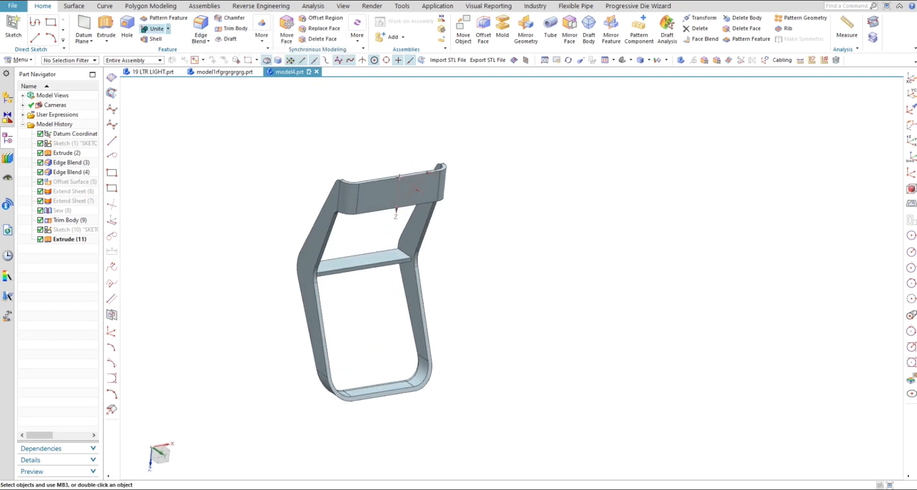
{"action": "left_click", "coordinate": [156, 28]}
{"action": "left_click", "coordinate": [416, 255]}
{"action": "key", "text": "Escape"}
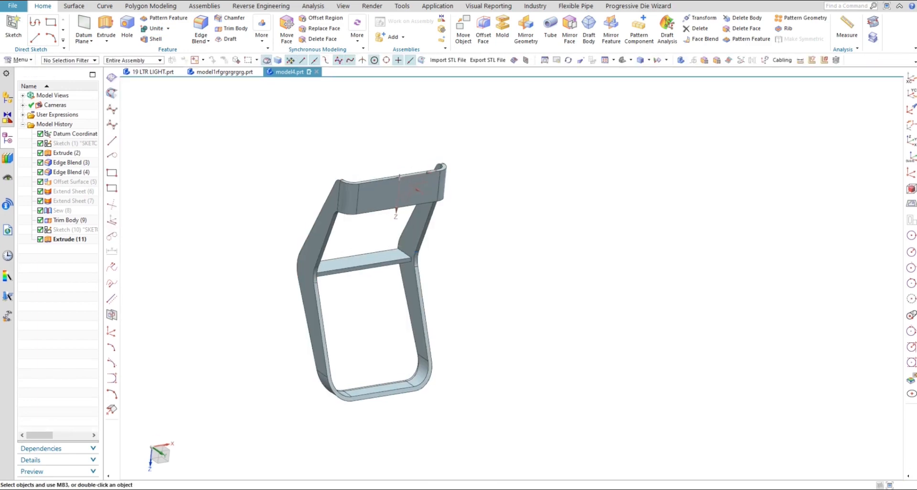
{"action": "middle_click_drag", "start_coordinate": [478, 286], "coordinate": [458, 158]}
{"action": "middle_click_drag", "start_coordinate": [459, 191], "coordinate": [461, 227]}
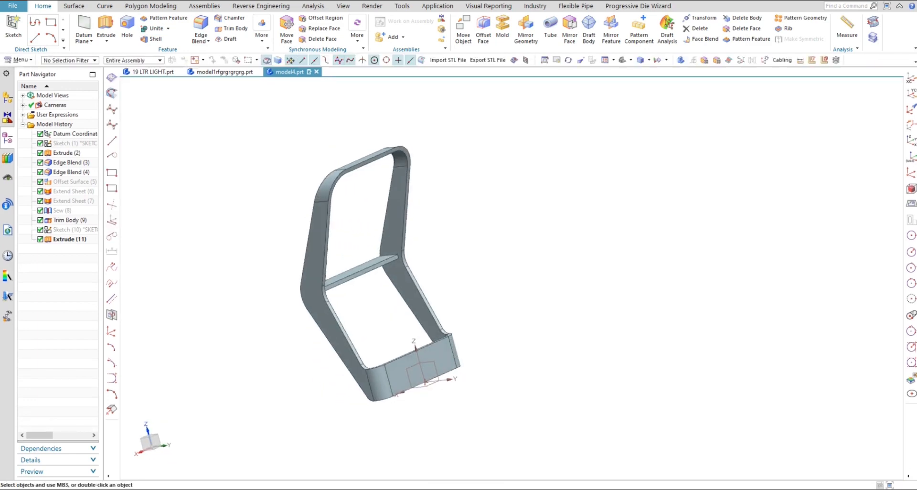
{"action": "left_click", "coordinate": [156, 29]}
- Apply a 5 mm edge blend to all four tangent inner and outer edge loops around the frame
{"action": "left_click", "coordinate": [200, 29]}
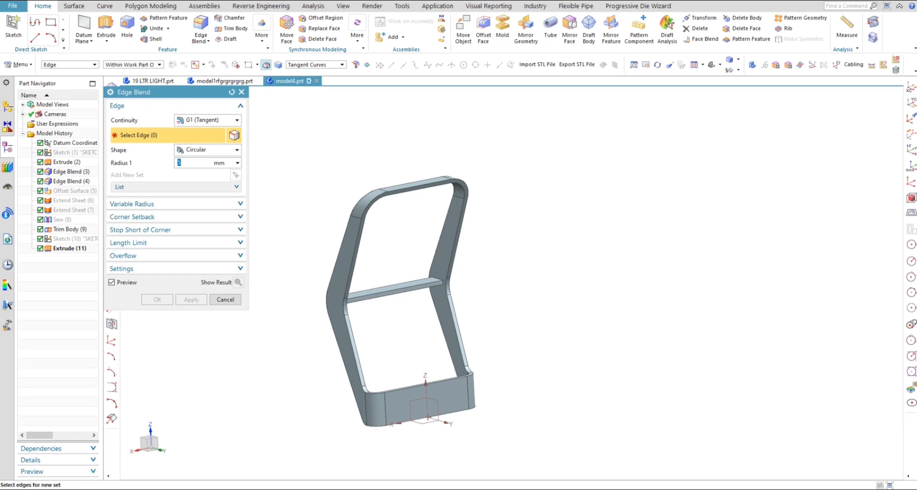
{"action": "scroll", "coordinate": [366, 196], "scroll_direction": "up", "scroll_amount": 4}
{"action": "left_click", "coordinate": [374, 210]}
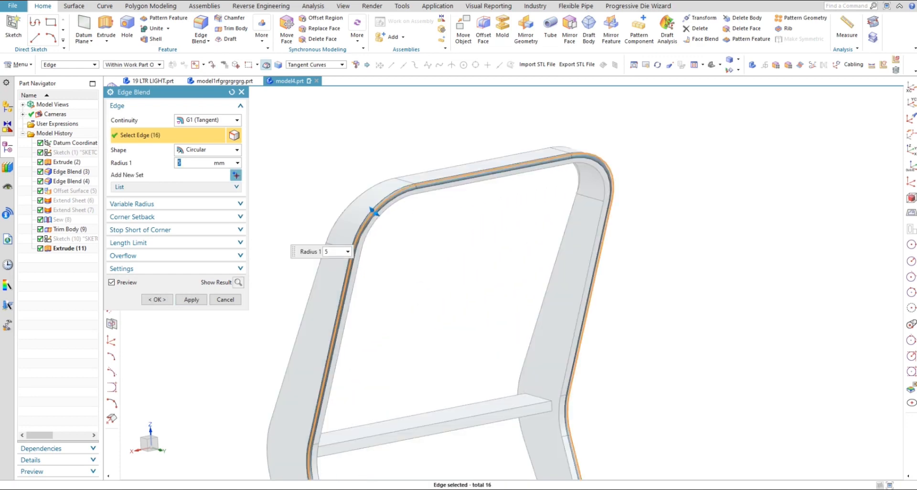
{"action": "left_click", "coordinate": [493, 178]}
{"action": "left_click", "coordinate": [483, 161]}
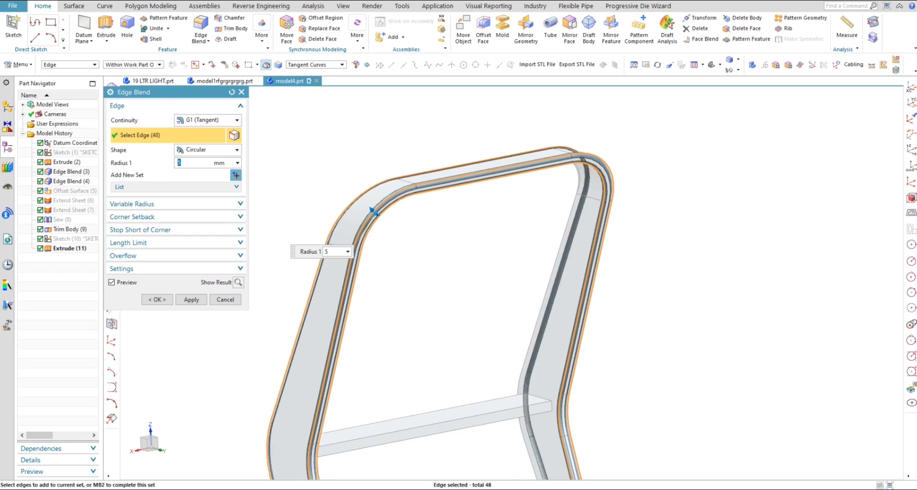
{"action": "middle_click_drag", "start_coordinate": [477, 287], "coordinate": [535, 291]}
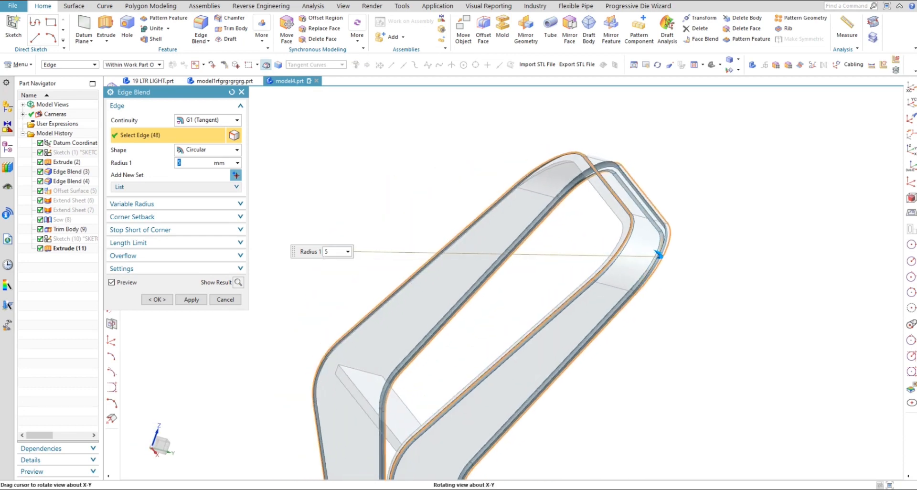
{"action": "left_click", "coordinate": [659, 255]}
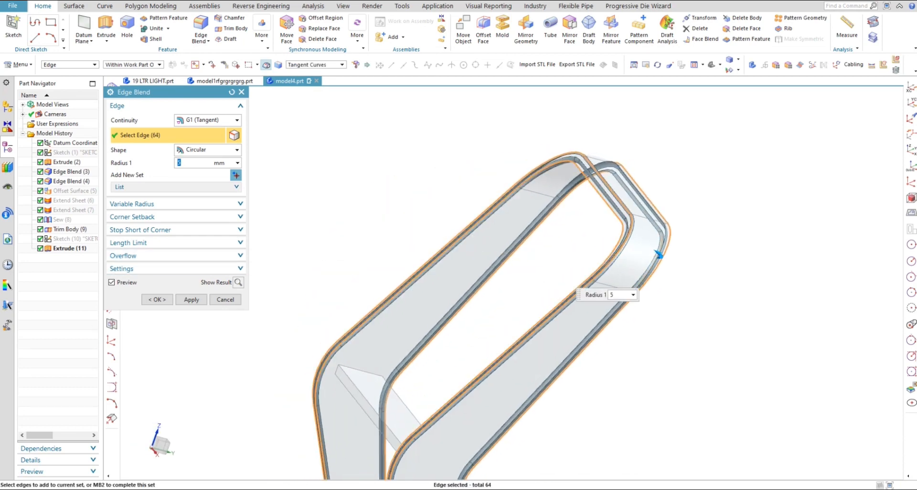
{"action": "left_click", "coordinate": [191, 300]}
- Try selecting the crossbar's long edges together with its joint edges at one leg for a 5 mm edge blend
{"action": "scroll", "coordinate": [325, 196], "scroll_direction": "down", "scroll_amount": 5}
{"action": "middle_click_drag", "start_coordinate": [334, 210], "coordinate": [277, 215]}
{"action": "scroll", "coordinate": [374, 253], "scroll_direction": "up", "scroll_amount": 7}
{"action": "left_click", "coordinate": [355, 243]}
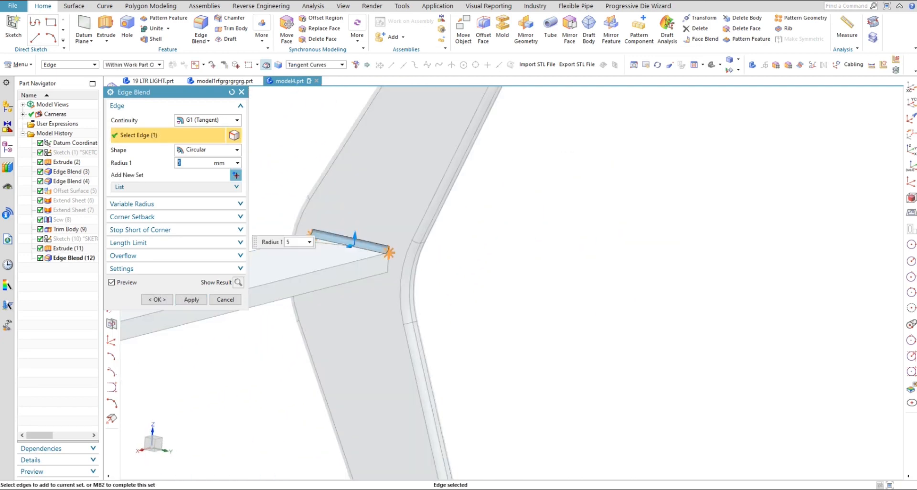
{"action": "left_click", "coordinate": [355, 262]}
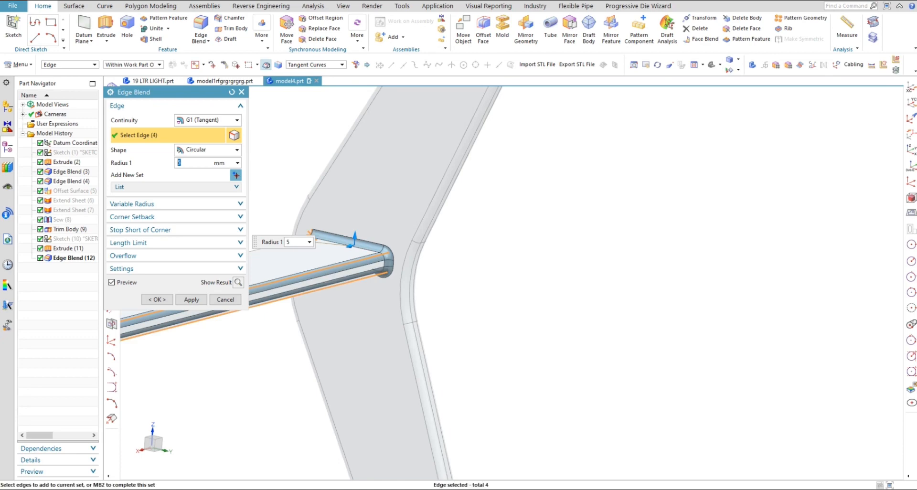
{"action": "left_click", "coordinate": [256, 250]}
{"action": "scroll", "coordinate": [368, 228], "scroll_direction": "down", "scroll_amount": 6}
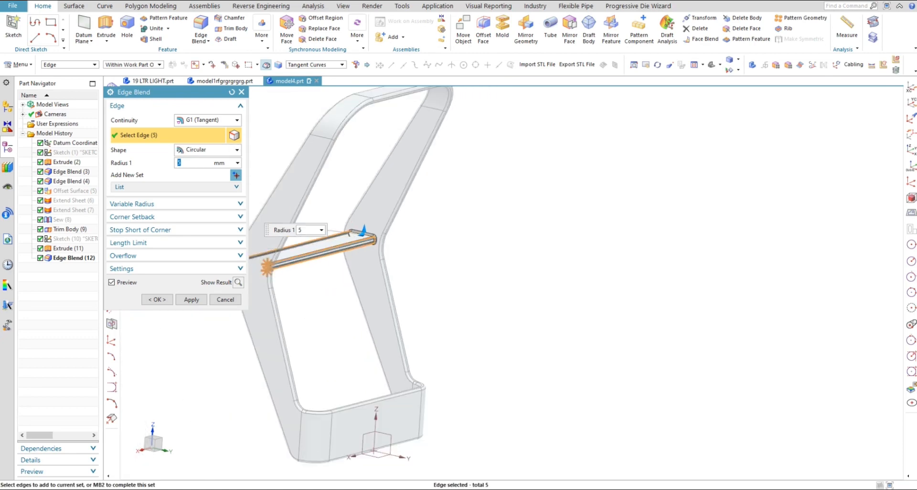
- Try adding the crossbar's underside joint edge at the opposite leg to the same 5 mm blend
{"action": "middle_click_drag", "start_coordinate": [368, 228], "coordinate": [471, 241]}
{"action": "middle_click_drag", "start_coordinate": [367, 291], "coordinate": [448, 249]}
{"action": "scroll", "coordinate": [447, 248], "scroll_direction": "up", "scroll_amount": 7}
{"action": "scroll", "coordinate": [471, 236], "scroll_direction": "up", "scroll_amount": 1}
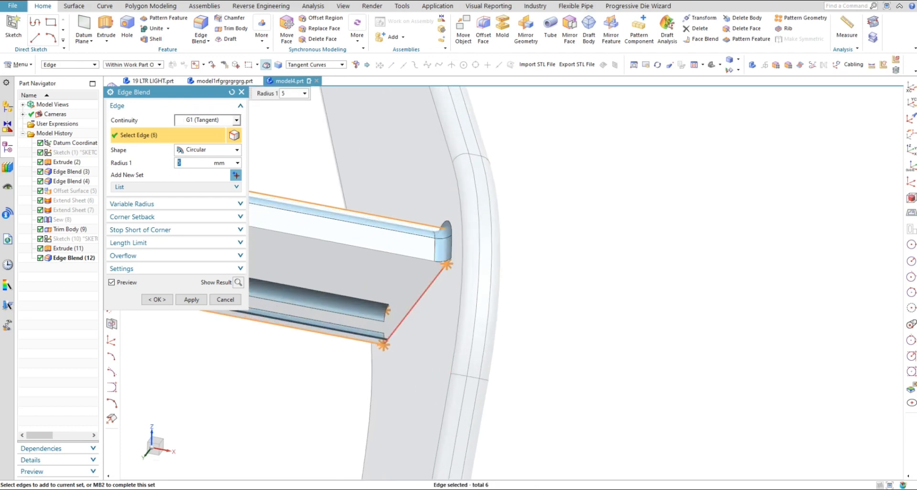
{"action": "left_click", "coordinate": [415, 304]}
{"action": "scroll", "coordinate": [470, 250], "scroll_direction": "down", "scroll_amount": 5}
{"action": "scroll", "coordinate": [463, 269], "scroll_direction": "up", "scroll_amount": 4}
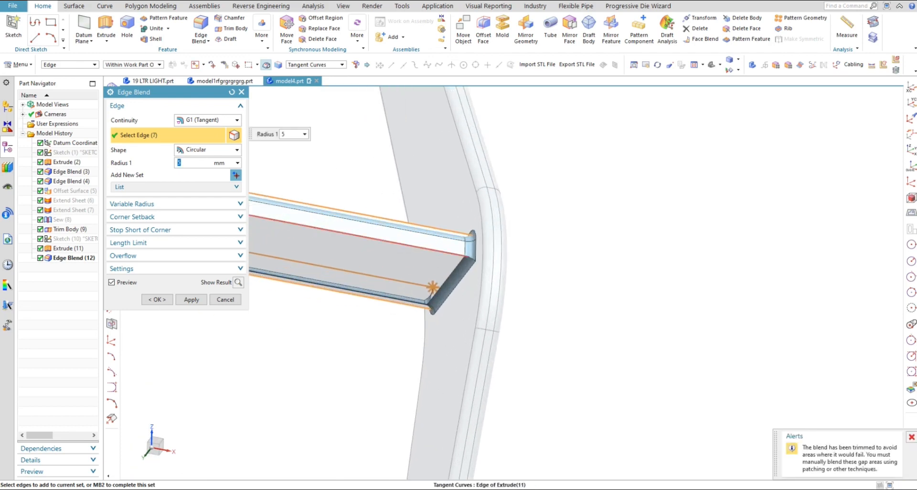
- Try to add the remaining joint and long edges and apply the whole crossbar blend as one 5 mm feature
{"action": "scroll", "coordinate": [479, 275], "scroll_direction": "down", "scroll_amount": 4}
{"action": "mouse_move", "coordinate": [479, 275]}
{"action": "middle_mouse_down"}
{"action": "mouse_move", "coordinate": [484, 268]}
{"action": "mouse_move", "coordinate": [464, 271]}
{"action": "middle_mouse_up"}
{"action": "scroll", "coordinate": [462, 270], "scroll_direction": "down", "scroll_amount": 4}
{"action": "scroll", "coordinate": [360, 249], "scroll_direction": "up", "scroll_amount": 8}
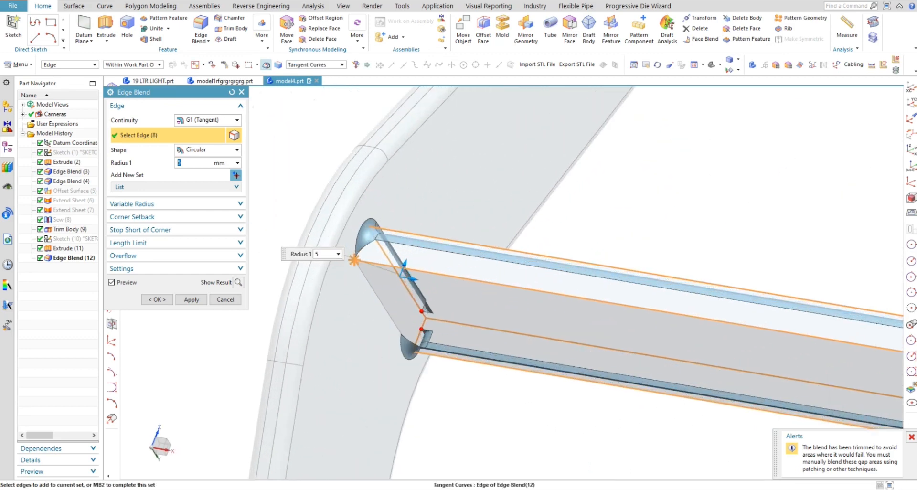
{"action": "left_click", "coordinate": [377, 300]}
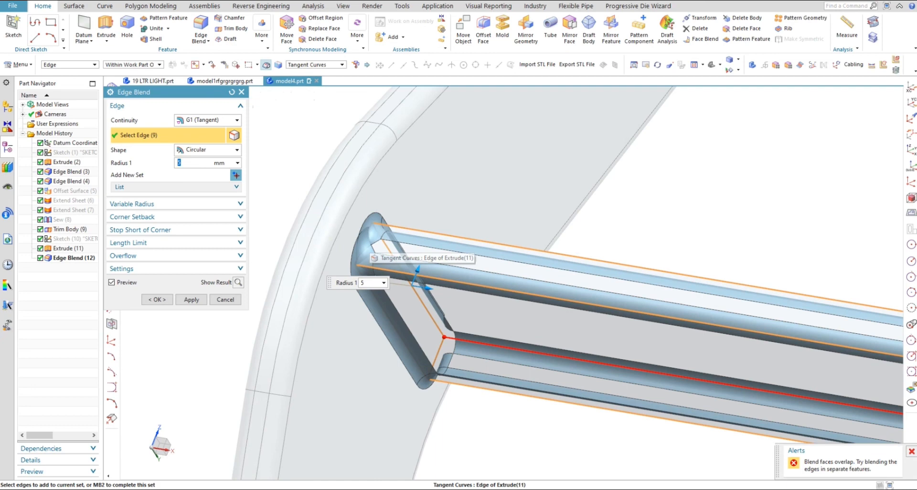
{"action": "left_click", "coordinate": [192, 300]}
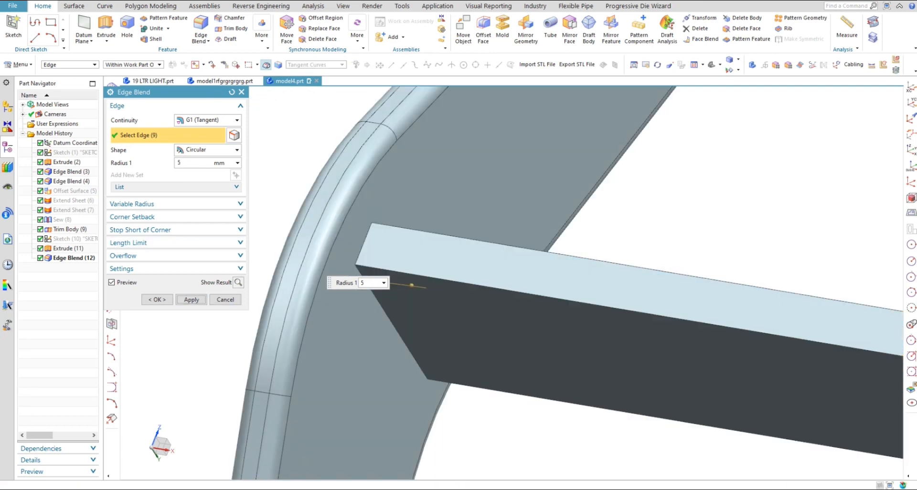
{"action": "key", "text": "Return"}
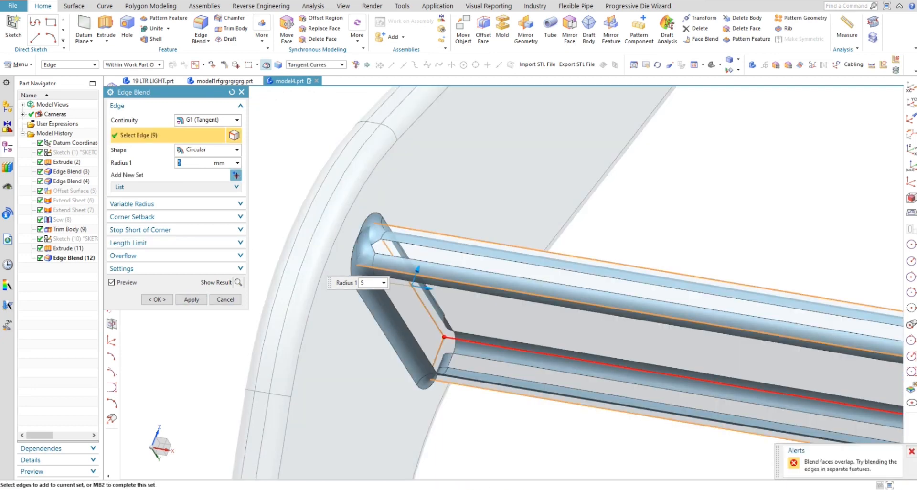
{"action": "left_click", "coordinate": [501, 347]}
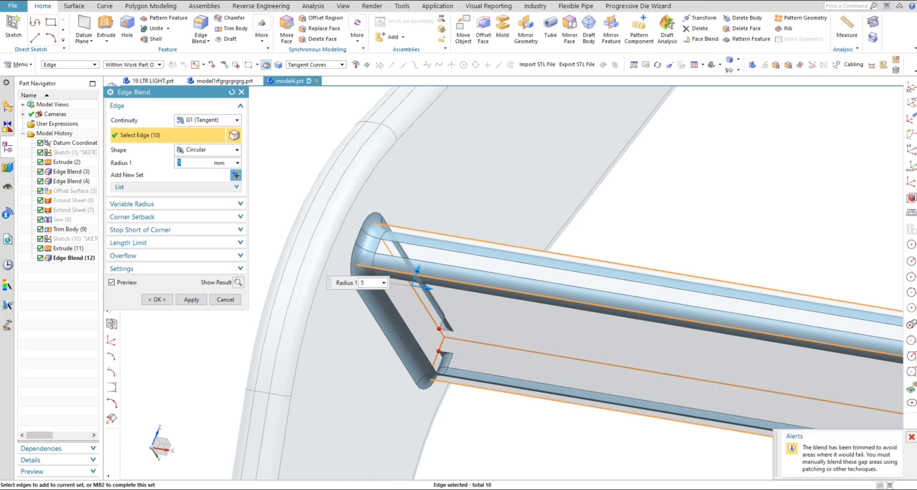
{"action": "scroll", "coordinate": [400, 291], "scroll_direction": "down", "scroll_amount": 5}
{"action": "middle_click_drag", "start_coordinate": [487, 282], "coordinate": [320, 330]}
{"action": "scroll", "coordinate": [648, 343], "scroll_direction": "up", "scroll_amount": 8}
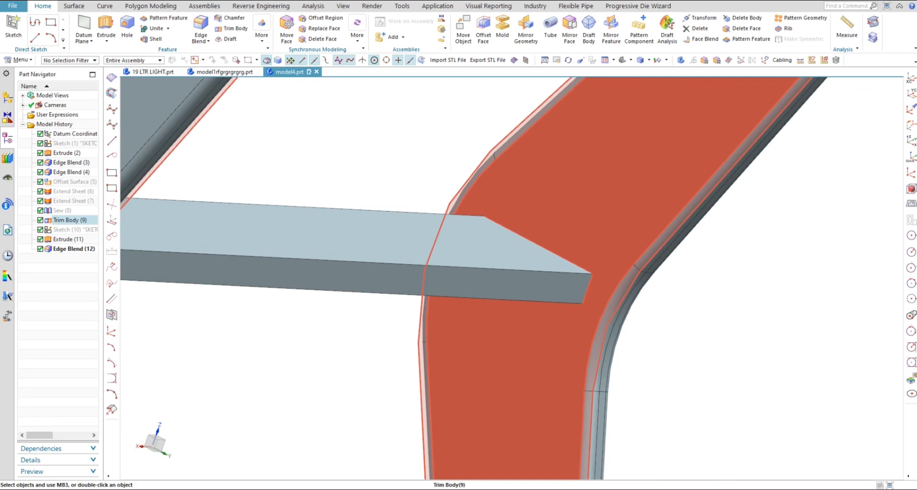
- Apply a separate 5 mm edge blend to the four edges where the crossbar meets one side leg
{"action": "middle_click_drag", "start_coordinate": [554, 229], "coordinate": [490, 261]}
{"action": "scroll", "coordinate": [534, 262], "scroll_direction": "down", "scroll_amount": 5}
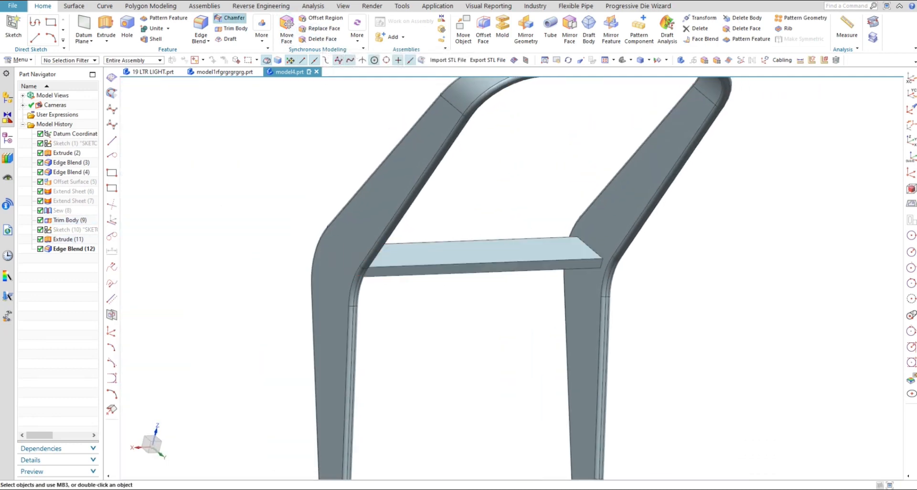
{"action": "left_click", "coordinate": [200, 27]}
{"action": "scroll", "coordinate": [602, 246], "scroll_direction": "up", "scroll_amount": 4}
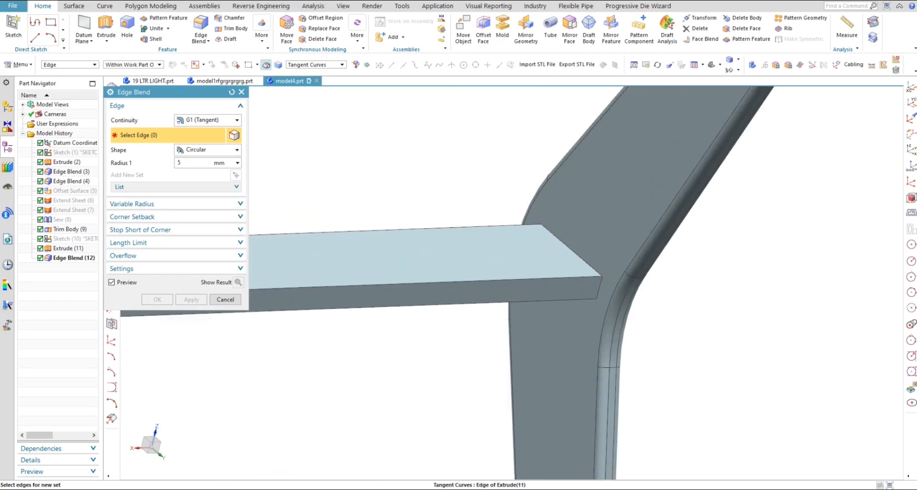
{"action": "left_click", "coordinate": [571, 249]}
{"action": "middle_click_drag", "start_coordinate": [530, 335], "coordinate": [579, 289]}
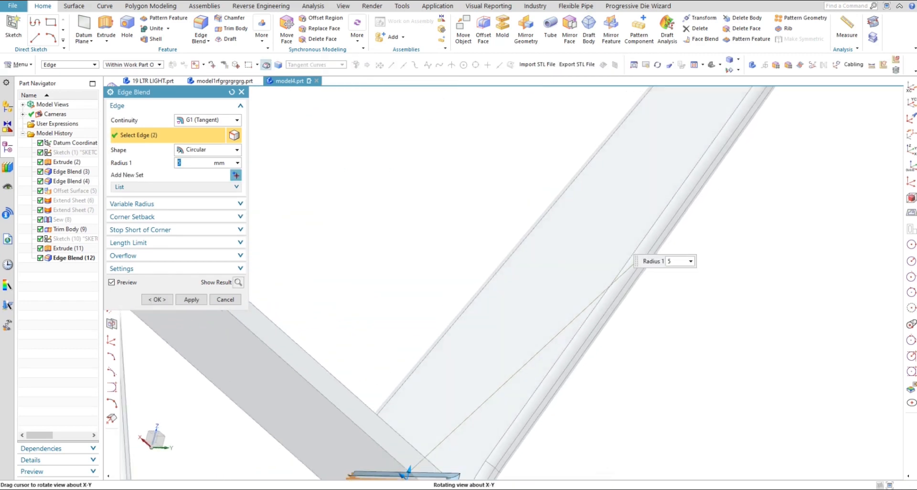
{"action": "scroll", "coordinate": [573, 293], "scroll_direction": "down", "scroll_amount": 5}
{"action": "scroll", "coordinate": [533, 357], "scroll_direction": "up", "scroll_amount": 4}
{"action": "left_click", "coordinate": [518, 340]}
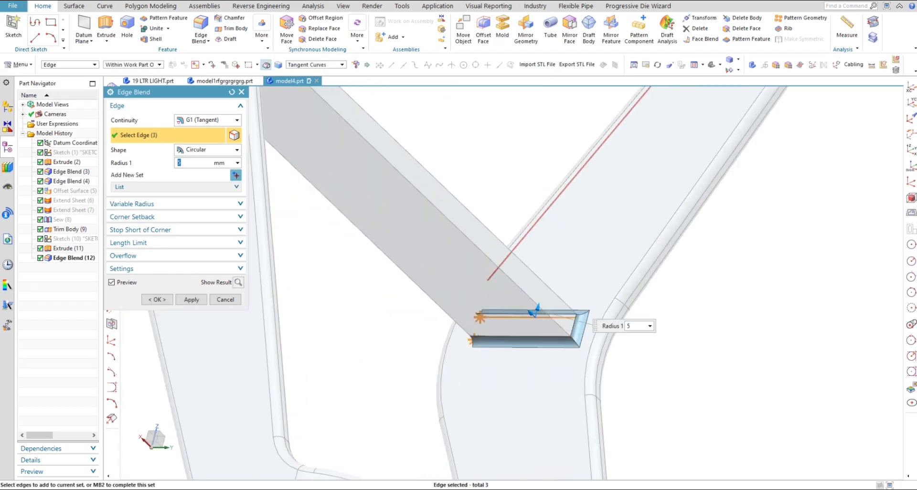
{"action": "scroll", "coordinate": [490, 273], "scroll_direction": "down", "scroll_amount": 4}
{"action": "middle_click_drag", "start_coordinate": [489, 272], "coordinate": [609, 334]}
{"action": "scroll", "coordinate": [327, 221], "scroll_direction": "up", "scroll_amount": 7}
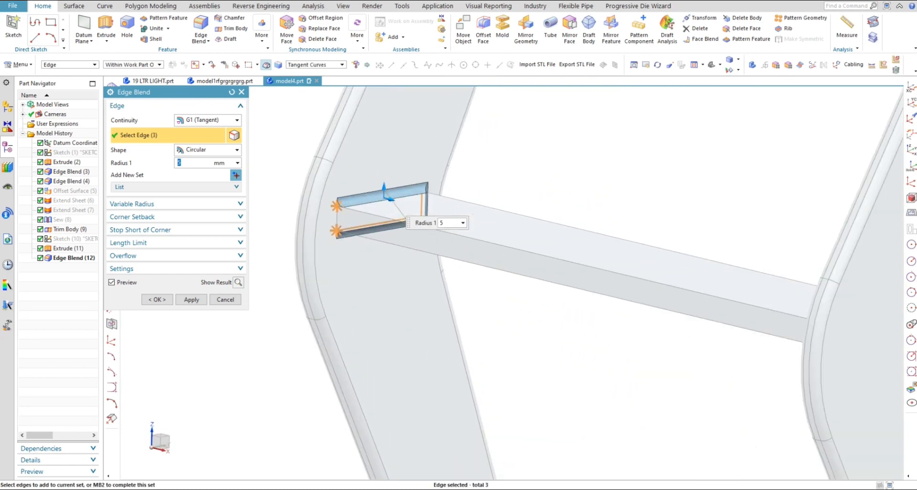
{"action": "left_click", "coordinate": [342, 221]}
{"action": "scroll", "coordinate": [343, 222], "scroll_direction": "down", "scroll_amount": 4}
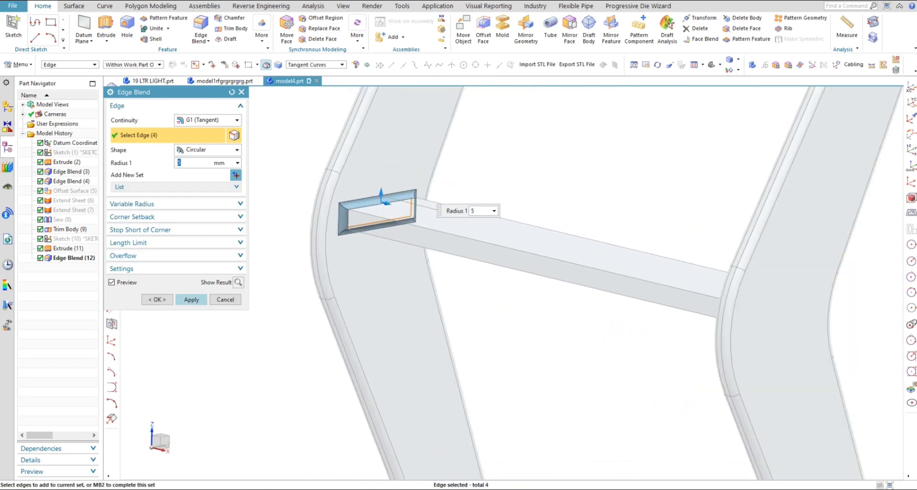
{"action": "left_click", "coordinate": [192, 299]}
- Apply a 5 mm edge blend to the edges where the crossbar joins the opposite side leg
{"action": "middle_click_drag", "start_coordinate": [406, 296], "coordinate": [537, 296]}
{"action": "scroll", "coordinate": [535, 294], "scroll_direction": "down", "scroll_amount": 5}
{"action": "scroll", "coordinate": [632, 298], "scroll_direction": "up", "scroll_amount": 5}
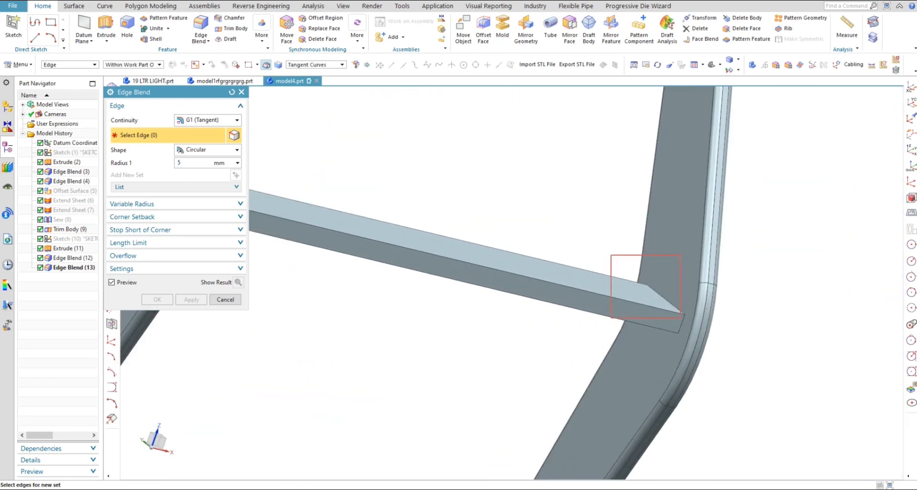
{"action": "left_click_drag", "start_coordinate": [611, 256], "coordinate": [693, 354]}
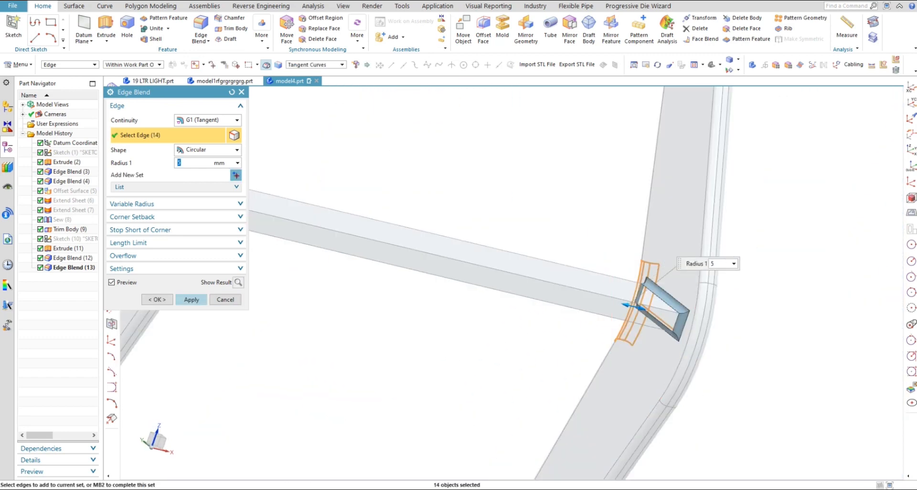
{"action": "left_click", "coordinate": [191, 299]}
- Round the crossbar's four long edges with a 5 mm edge blend and finish blending
{"action": "scroll", "coordinate": [583, 268], "scroll_direction": "down", "scroll_amount": 4}
{"action": "middle_click_drag", "start_coordinate": [573, 270], "coordinate": [559, 282]}
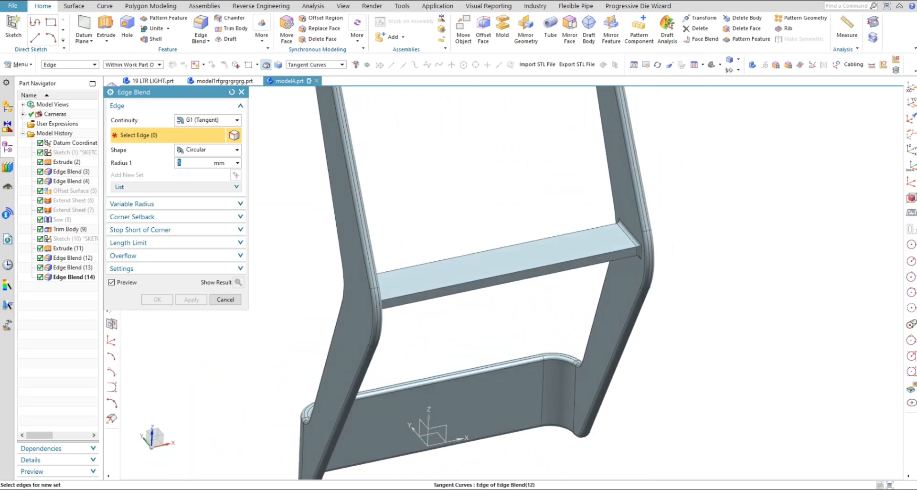
{"action": "left_click", "coordinate": [495, 276]}
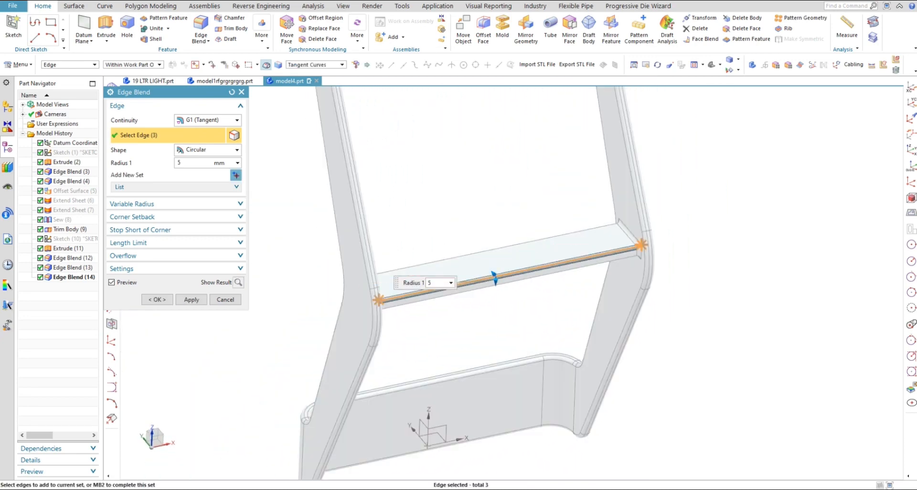
{"action": "left_click", "coordinate": [499, 257]}
{"action": "left_click", "coordinate": [496, 285]}
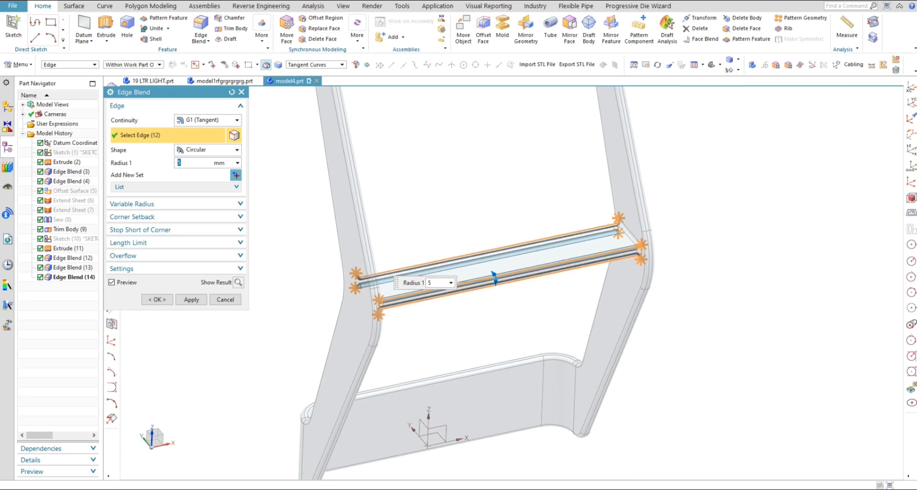
{"action": "middle_click_drag", "start_coordinate": [498, 287], "coordinate": [402, 256]}
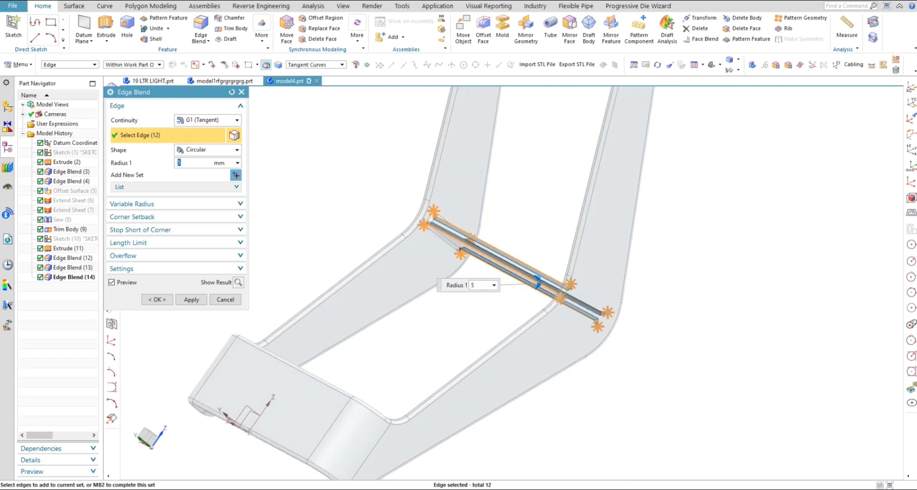
{"action": "middle_click", "coordinate": [357, 286]}
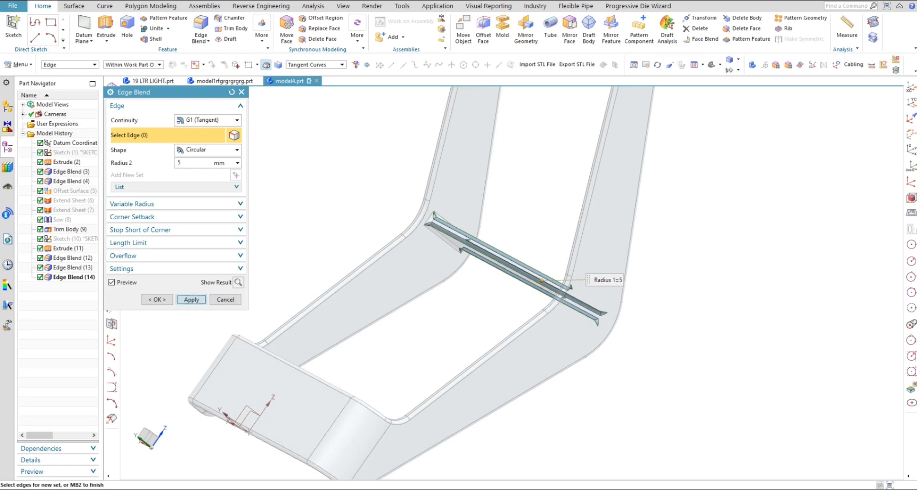
{"action": "middle_click", "coordinate": [357, 285]}
{"action": "middle_click", "coordinate": [357, 286]}
- Examine the blended frame, crossbar edges and leg joints from several angles and distances
{"action": "middle_click_drag", "start_coordinate": [574, 268], "coordinate": [272, 311]}
{"action": "scroll", "coordinate": [378, 270], "scroll_direction": "down", "scroll_amount": 3}
{"action": "scroll", "coordinate": [338, 308], "scroll_direction": "down", "scroll_amount": 3}
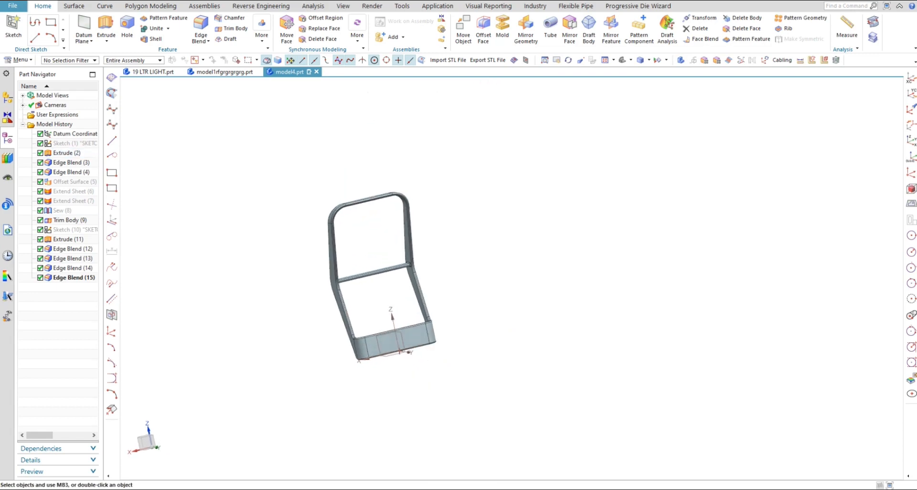
{"action": "mouse_move", "coordinate": [329, 296]}
{"action": "middle_mouse_down"}
{"action": "mouse_move", "coordinate": [394, 287]}
{"action": "mouse_move", "coordinate": [368, 287]}
{"action": "mouse_move", "coordinate": [397, 275]}
{"action": "middle_mouse_up"}
{"action": "scroll", "coordinate": [394, 288], "scroll_direction": "up", "scroll_amount": 4}
{"action": "scroll", "coordinate": [291, 320], "scroll_direction": "down", "scroll_amount": 3}
{"action": "scroll", "coordinate": [358, 282], "scroll_direction": "up", "scroll_amount": 3}
{"action": "middle_click_drag", "start_coordinate": [616, 280], "coordinate": [540, 305]}
{"action": "scroll", "coordinate": [540, 305], "scroll_direction": "up", "scroll_amount": 1}
{"action": "scroll", "coordinate": [543, 315], "scroll_direction": "up", "scroll_amount": 2}
{"action": "scroll", "coordinate": [251, 321], "scroll_direction": "down", "scroll_amount": 4}
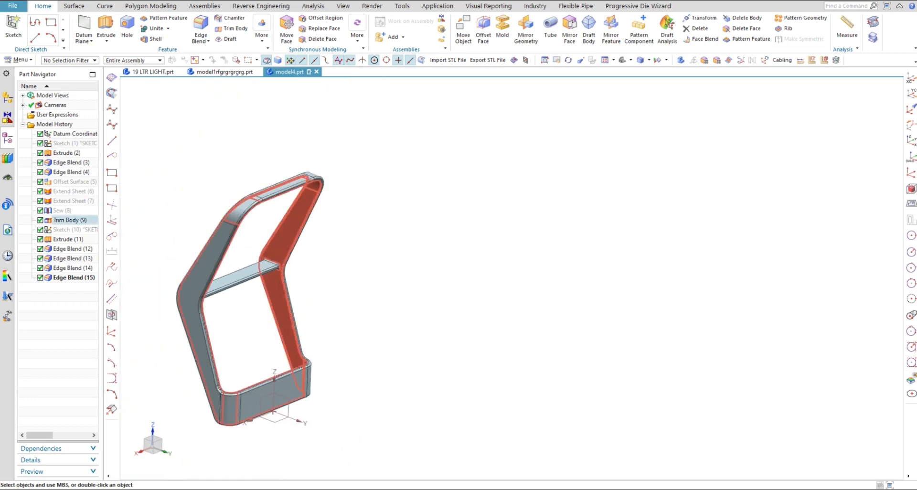
{"action": "scroll", "coordinate": [254, 311], "scroll_direction": "up", "scroll_amount": 2}
{"action": "scroll", "coordinate": [321, 286], "scroll_direction": "down", "scroll_amount": 2}
{"action": "scroll", "coordinate": [305, 290], "scroll_direction": "up", "scroll_amount": 1}
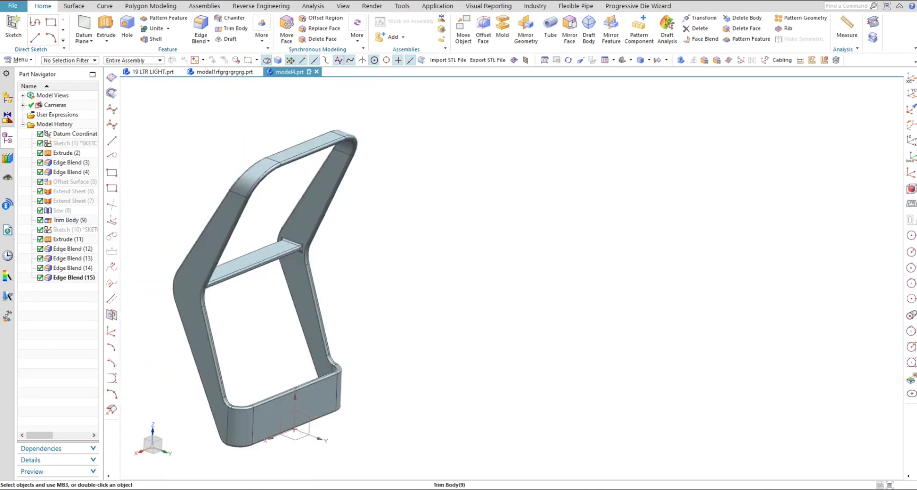